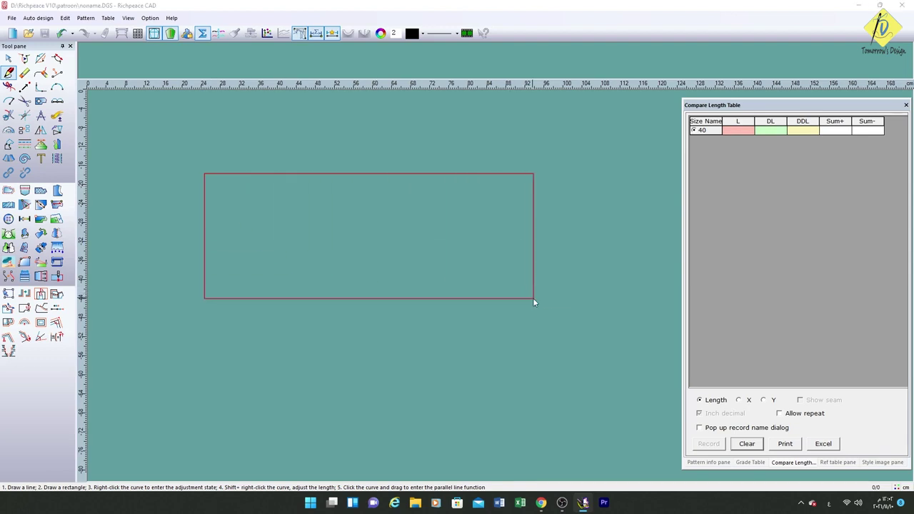
Step: Drag out the base rectangle and size it 75 cm wide by 25 cm high
{"action": "left_click", "coordinate": [533, 298]}
{"action": "left_click", "coordinate": [502, 234]}
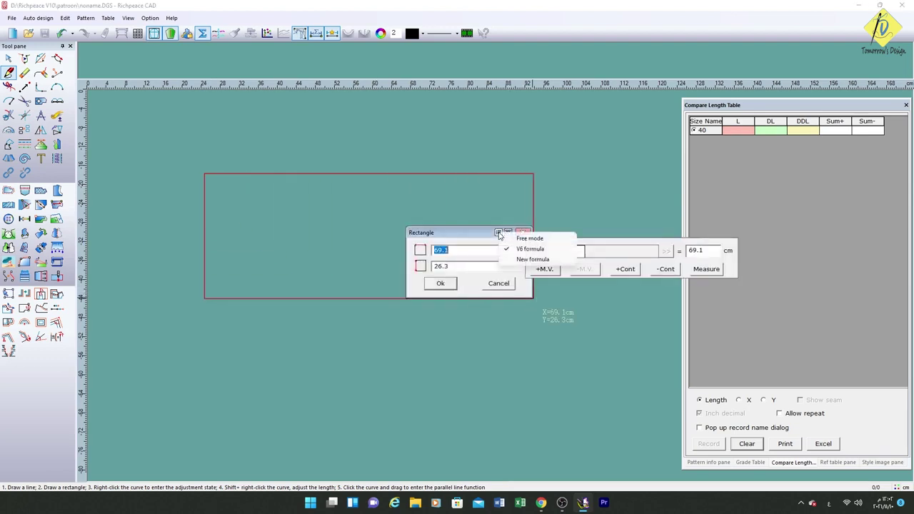
{"action": "left_click", "coordinate": [529, 240]}
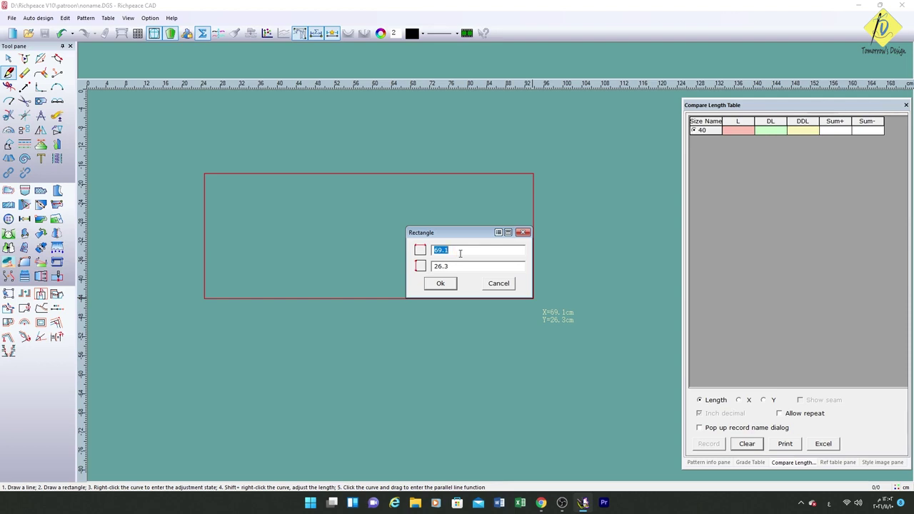
{"action": "type", "text": "75"}
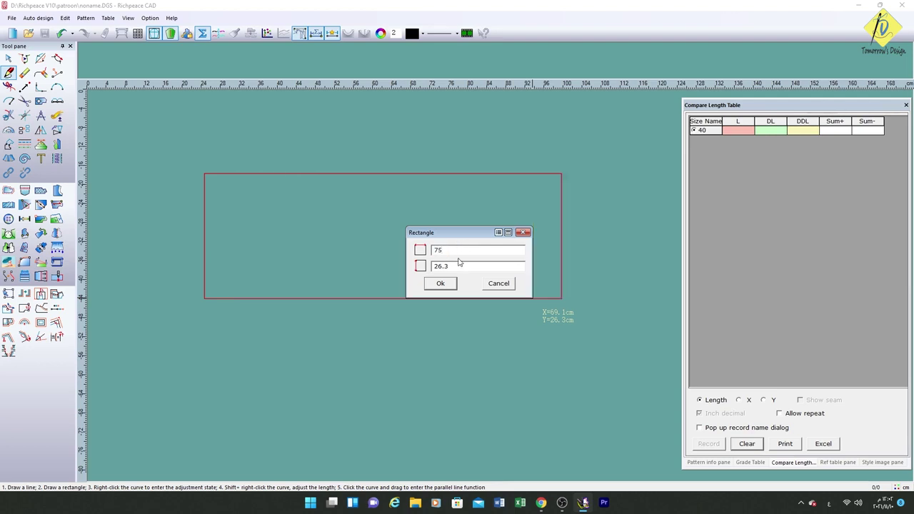
{"action": "left_click_drag", "start_coordinate": [459, 263], "coordinate": [431, 267]}
{"action": "type", "text": "25"}
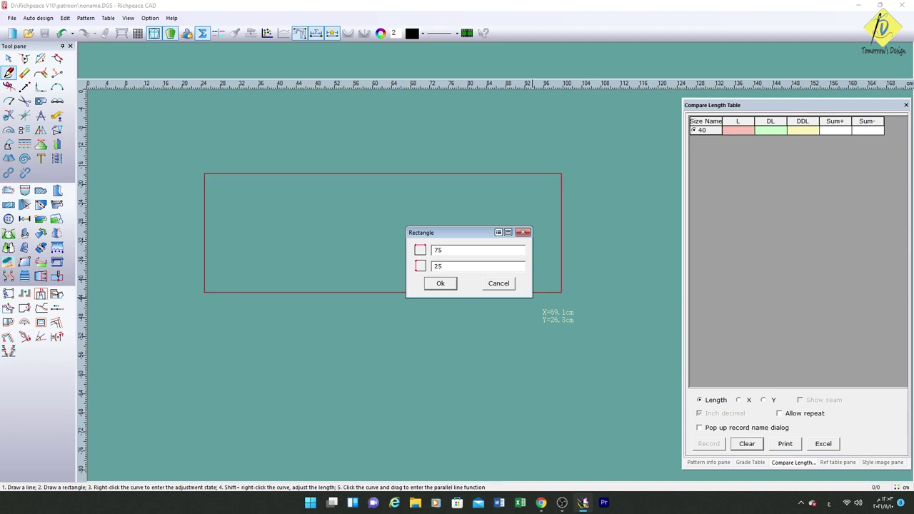
{"action": "left_click", "coordinate": [441, 284]}
{"action": "left_click_drag", "start_coordinate": [562, 190], "coordinate": [545, 198]}
Step: Add vertical parallels 23 cm and 42 cm from the right edge, plus one 18 cm further left
{"action": "left_click", "coordinate": [485, 218]}
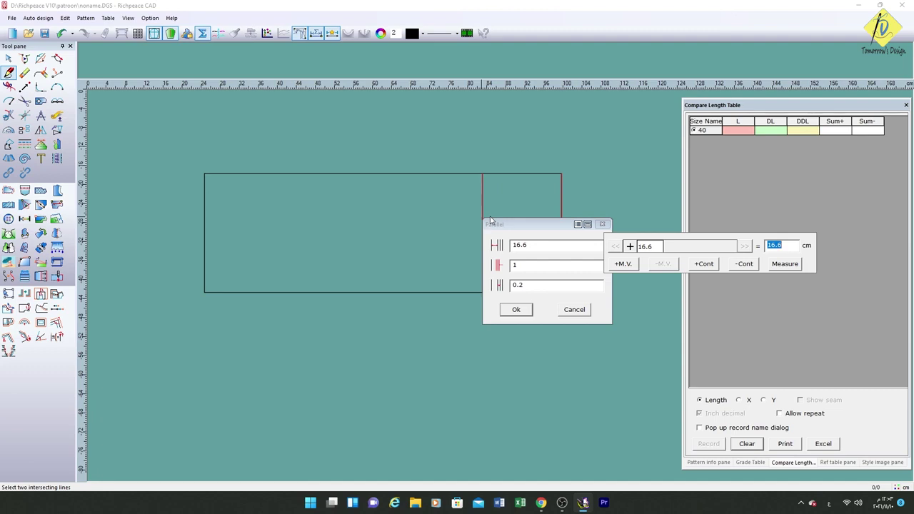
{"action": "type", "text": "23"}
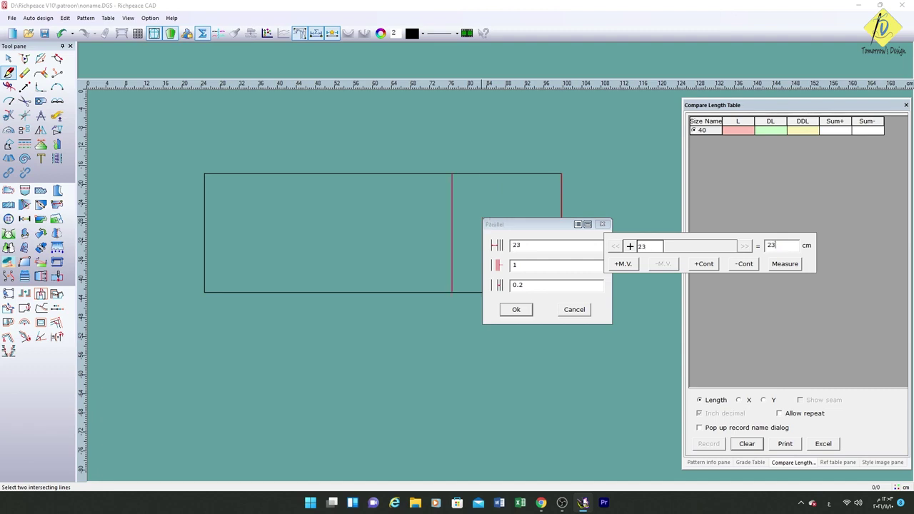
{"action": "left_click", "coordinate": [524, 312]}
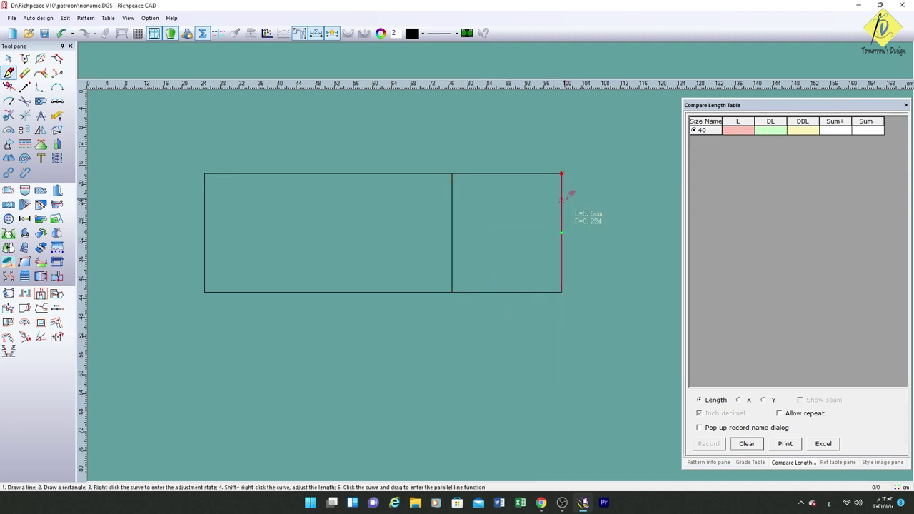
{"action": "left_click_drag", "start_coordinate": [562, 200], "coordinate": [381, 236]}
{"action": "type", "text": "4"}
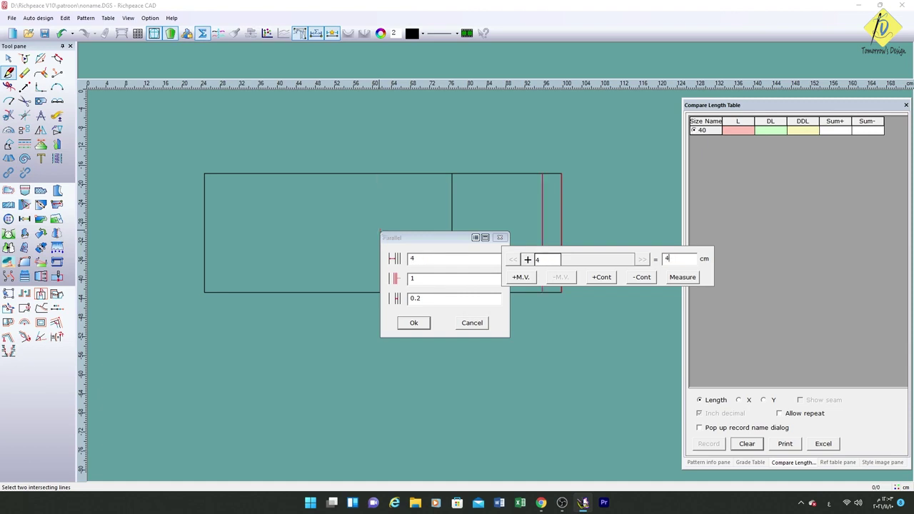
{"action": "type", "text": "2"}
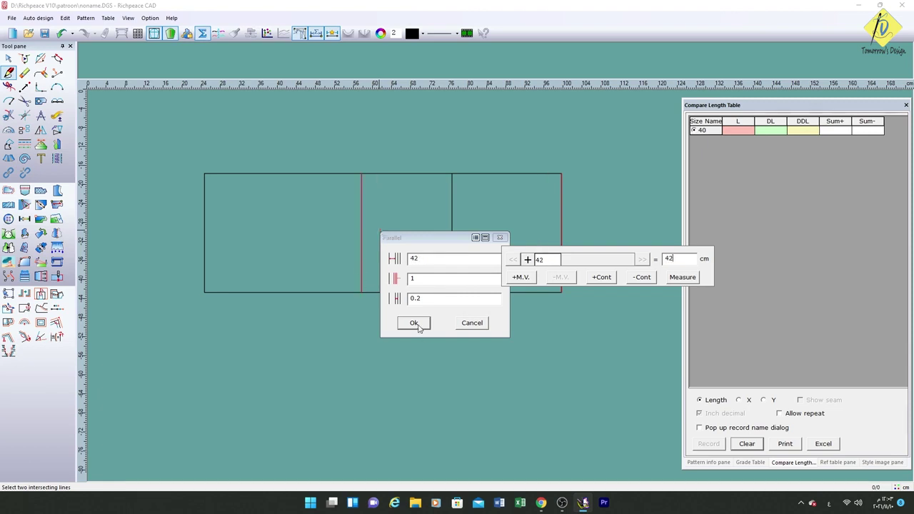
{"action": "left_click", "coordinate": [416, 323]}
{"action": "left_click_drag", "start_coordinate": [364, 183], "coordinate": [279, 236]}
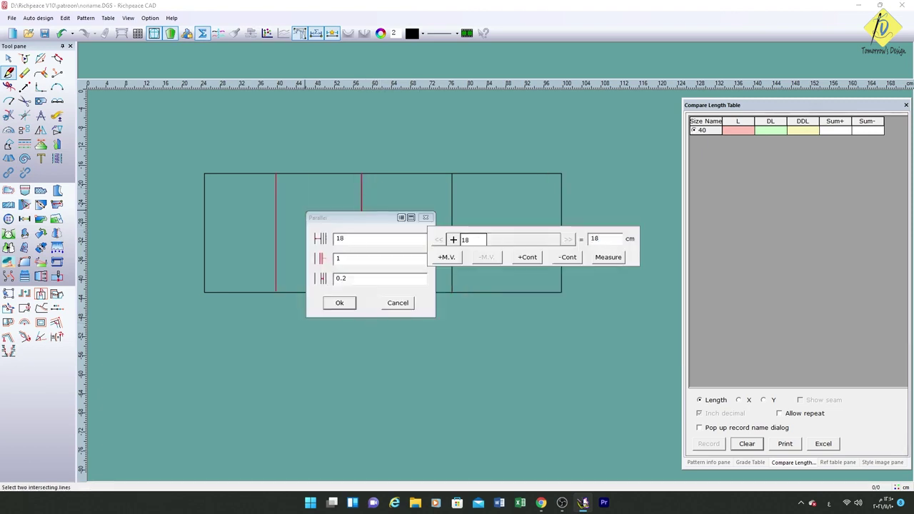
{"action": "left_click", "coordinate": [340, 306]}
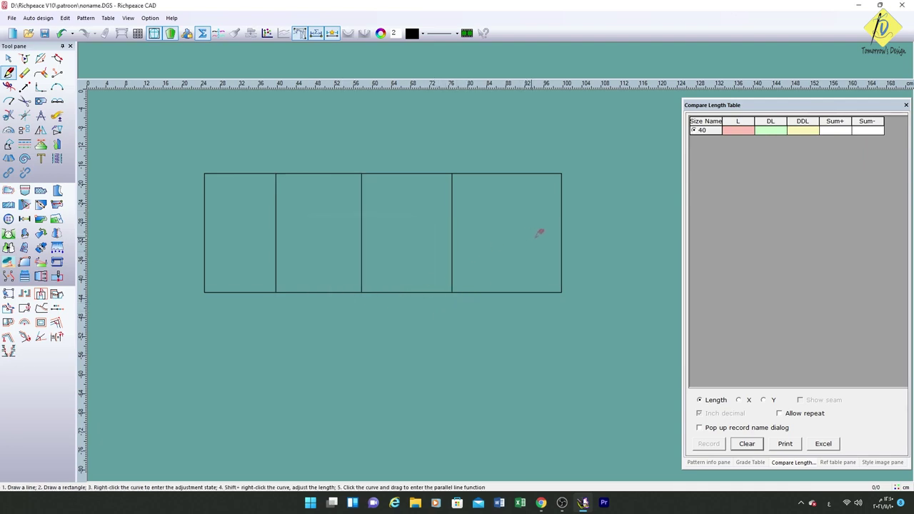
{"action": "left_click_drag", "start_coordinate": [514, 292], "coordinate": [514, 257]}
Step: Place the horizontal divider 10 cm above the bottom edge
{"action": "type", "text": "1"}
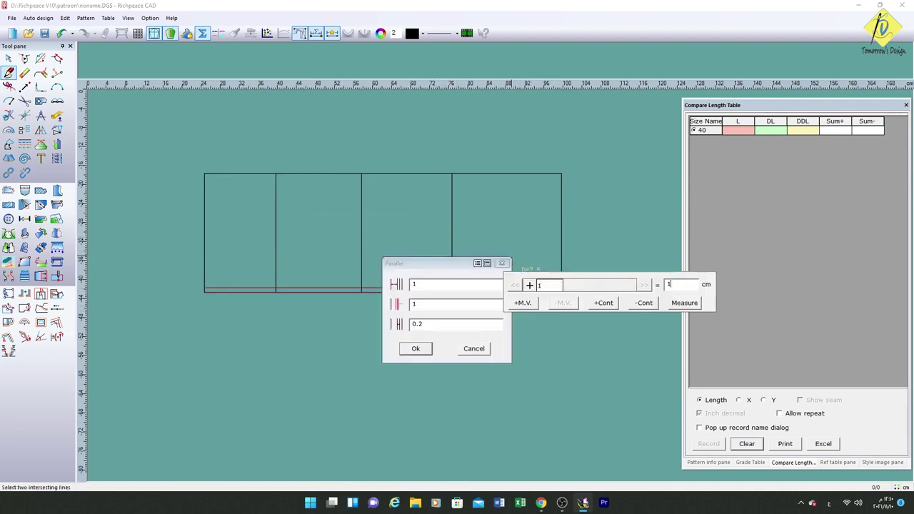
{"action": "type", "text": "0"}
{"action": "left_click", "coordinate": [416, 350]}
{"action": "left_click", "coordinate": [561, 277]}
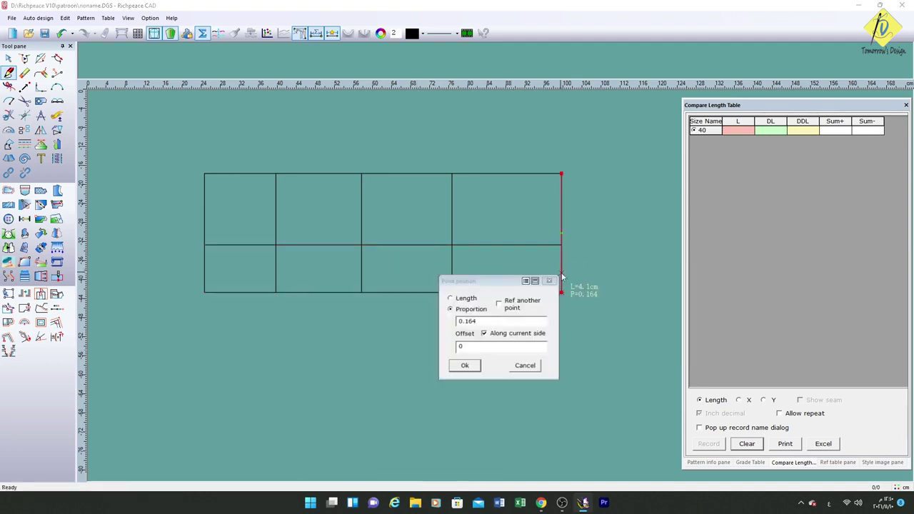
{"action": "type", "text": "20"}
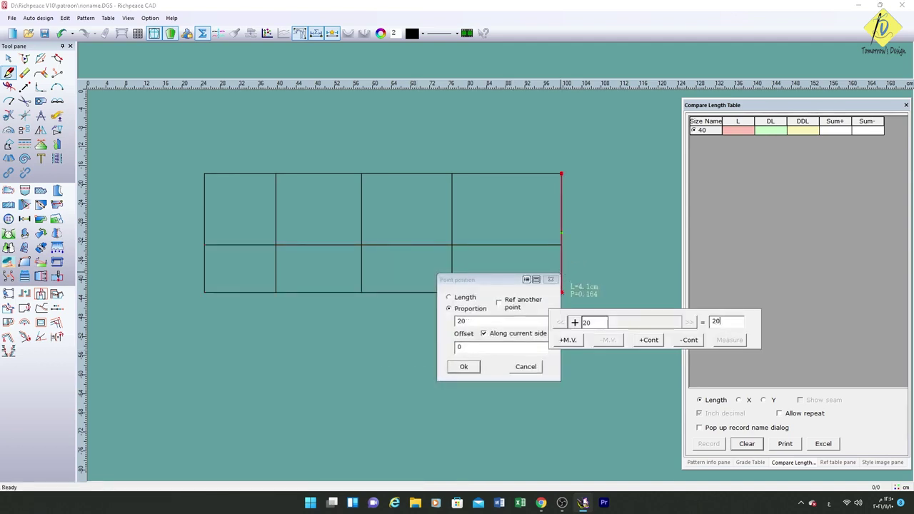
{"action": "left_click", "coordinate": [465, 368]}
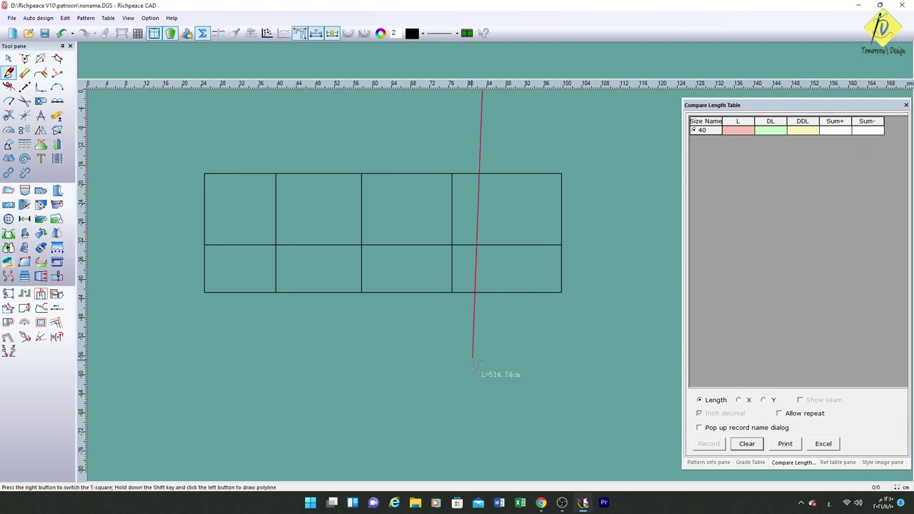
Step: Draw a slanted line from 5.6 cm down the right edge to 6 cm down the panel's left line
{"action": "left_click", "coordinate": [561, 236]}
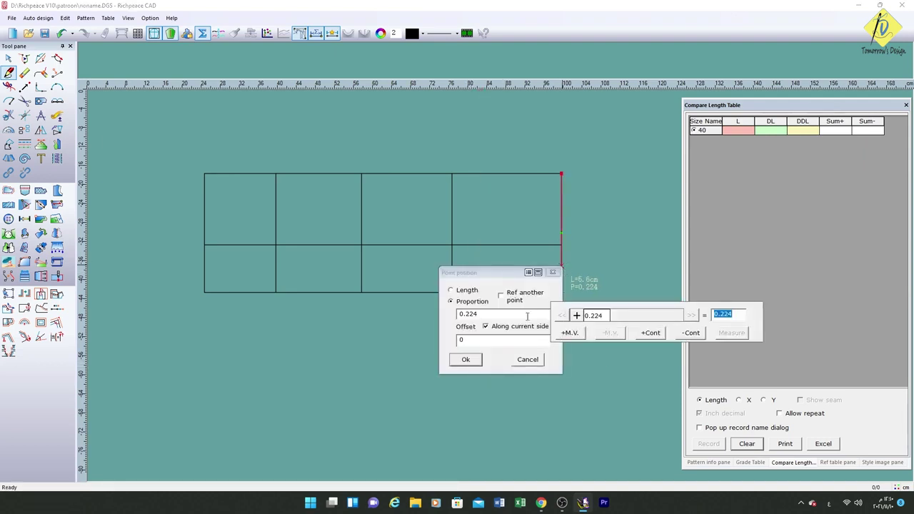
{"action": "left_click", "coordinate": [450, 290]}
{"action": "left_click", "coordinate": [730, 317]}
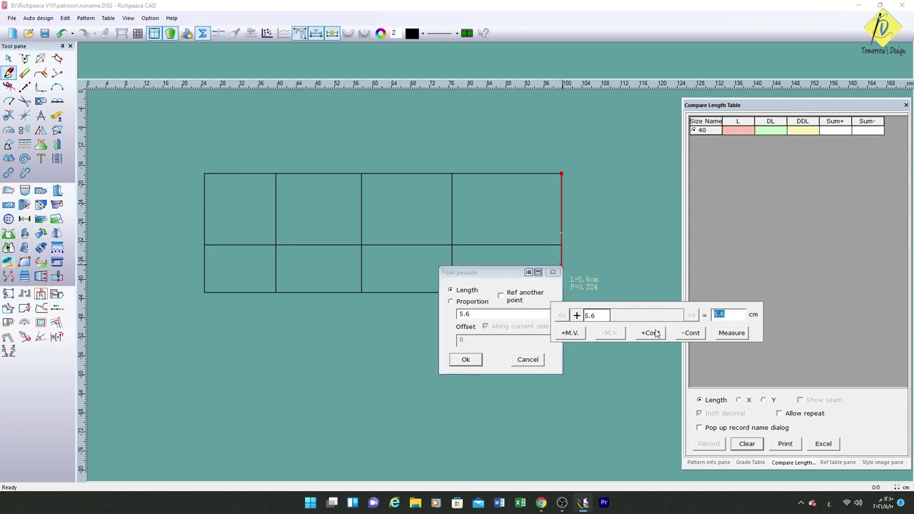
{"action": "left_click", "coordinate": [475, 363]}
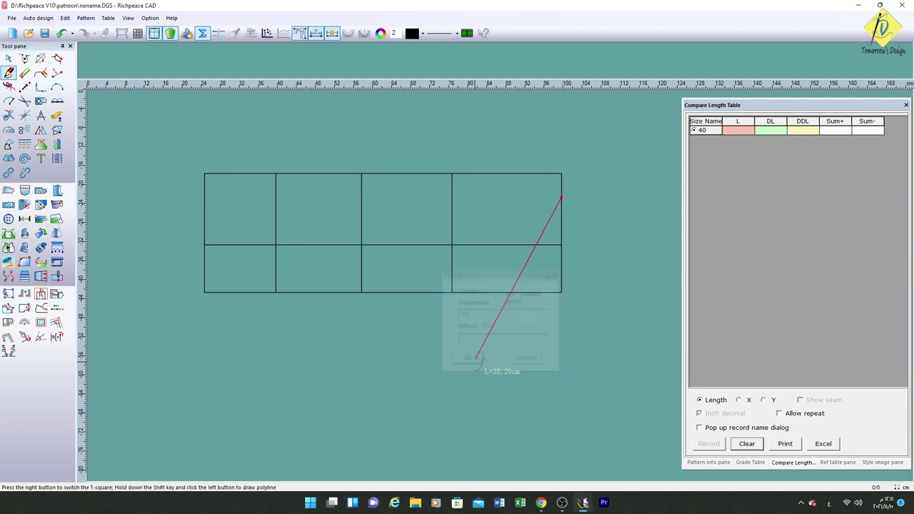
{"action": "left_click", "coordinate": [451, 208]}
{"action": "type", "text": "6"}
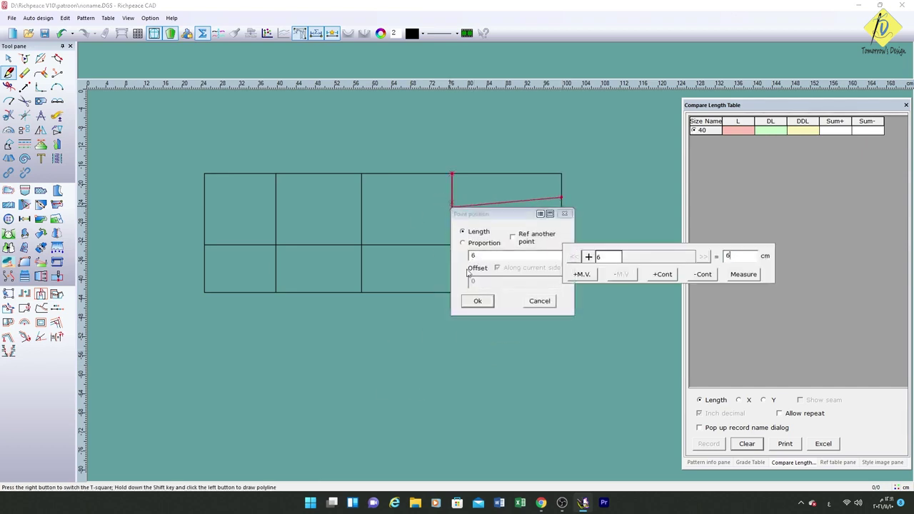
{"action": "left_click", "coordinate": [477, 300]}
{"action": "right_click", "coordinate": [514, 306]}
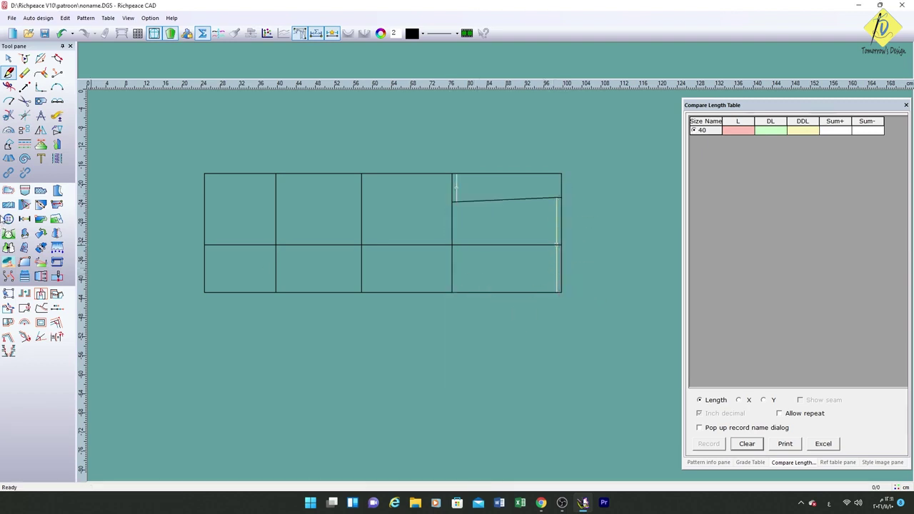
Step: Measure the right edge, then draw a diagonal from 4 cm along the slanted top line to the right edge
{"action": "left_click", "coordinate": [57, 101]}
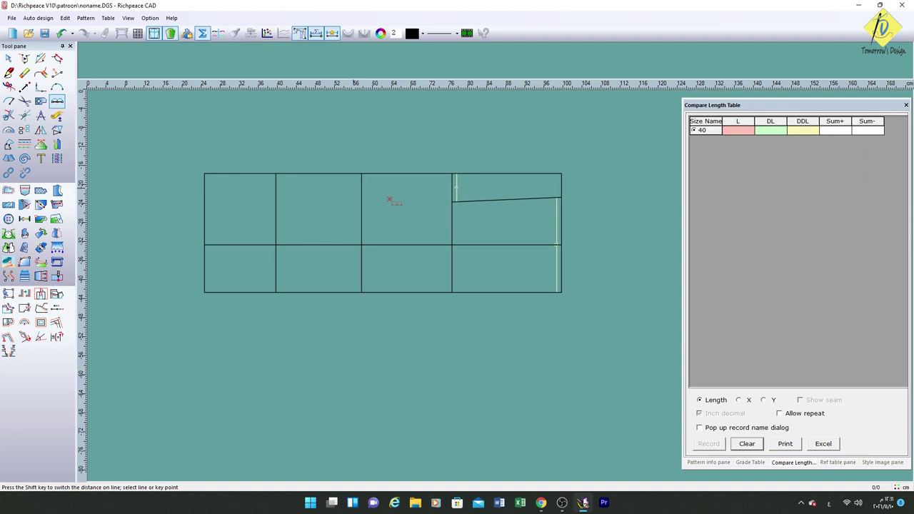
{"action": "left_click", "coordinate": [562, 293]}
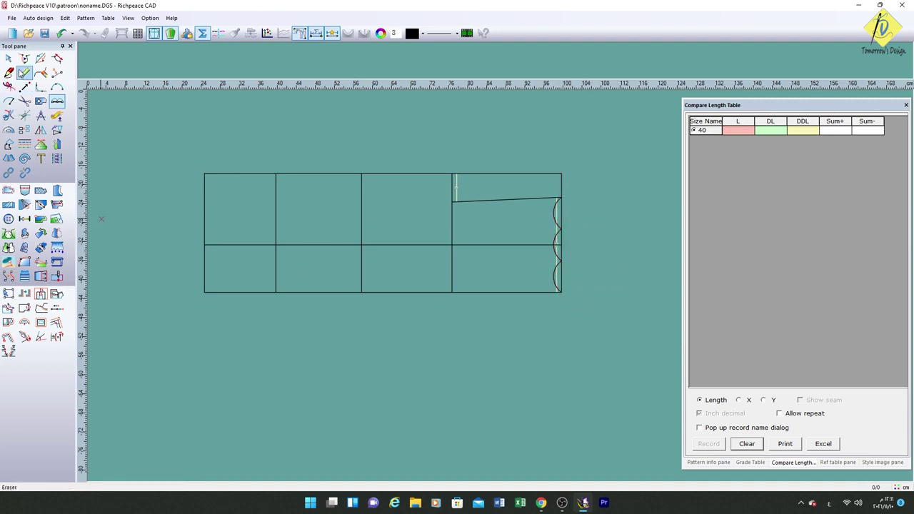
{"action": "left_click", "coordinate": [8, 72]}
{"action": "left_click", "coordinate": [559, 259]}
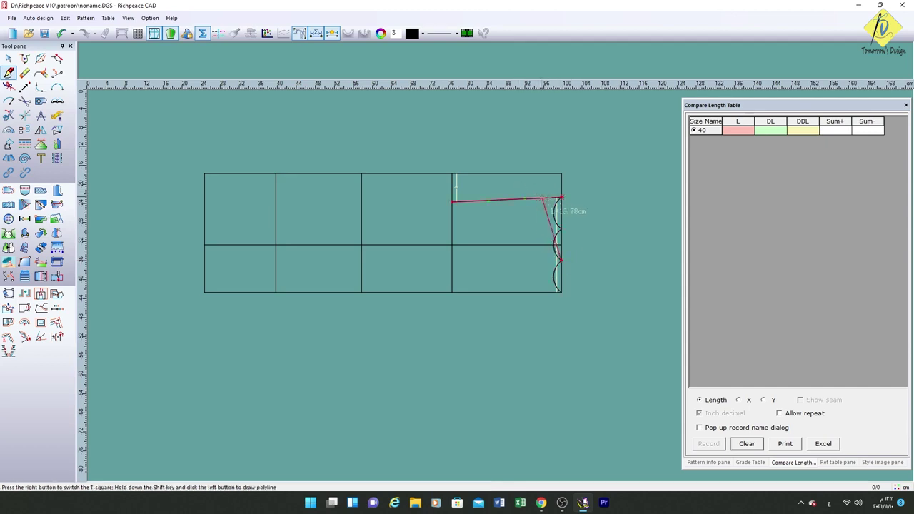
{"action": "left_click", "coordinate": [540, 197]}
{"action": "type", "text": "4"}
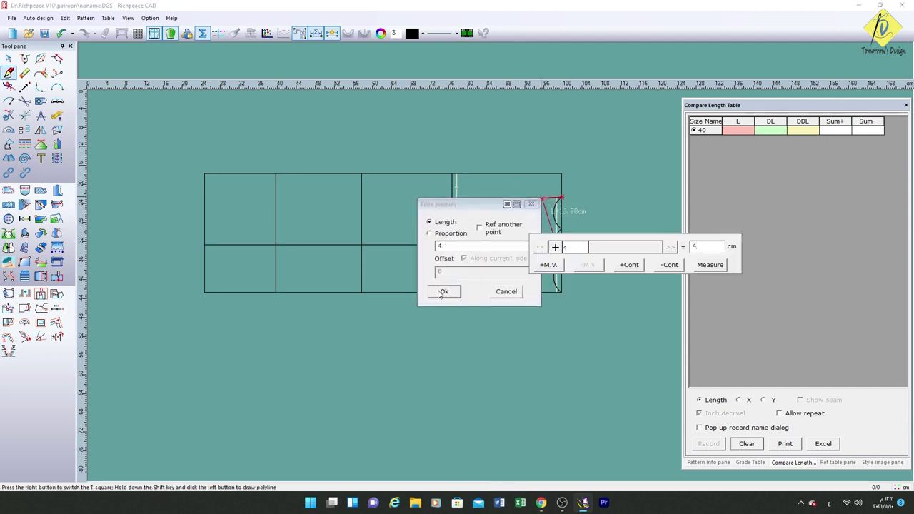
{"action": "left_click", "coordinate": [444, 291]}
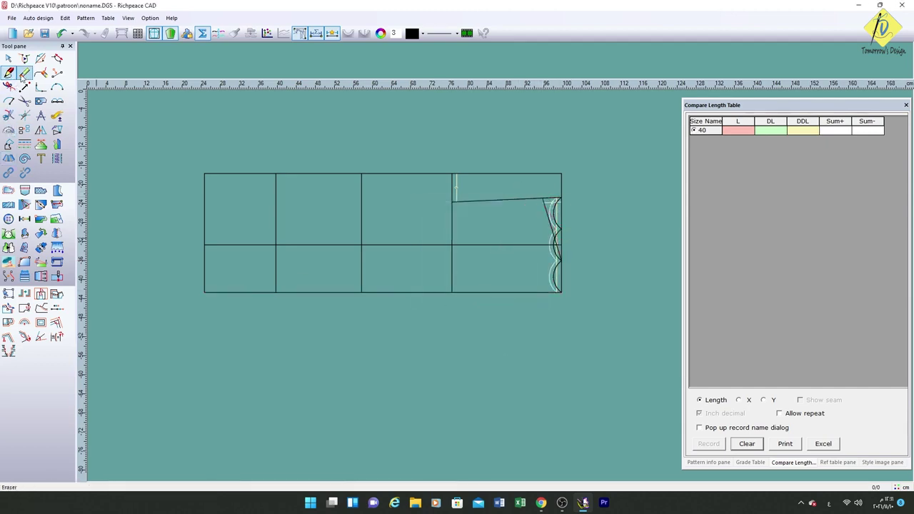
Step: Erase the scallop curves from the right edge
{"action": "left_click", "coordinate": [24, 72]}
{"action": "left_click", "coordinate": [556, 284]}
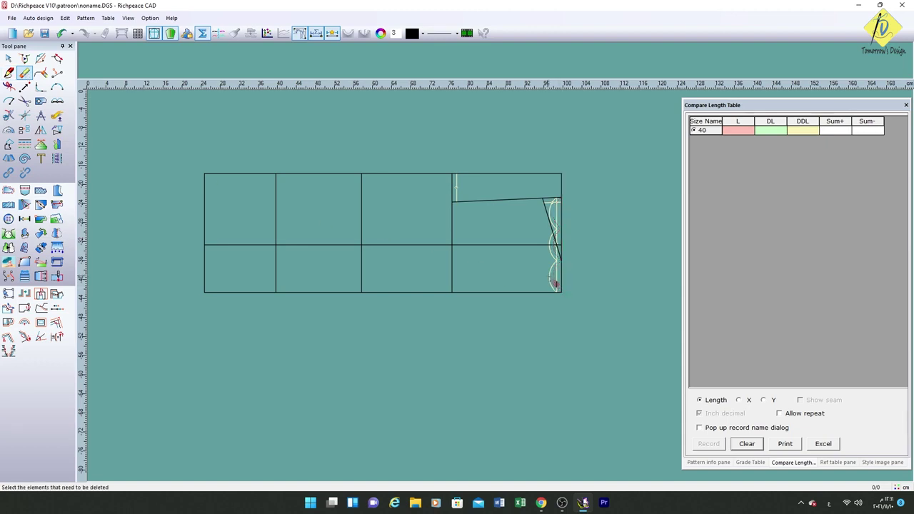
{"action": "right_click", "coordinate": [325, 43]}
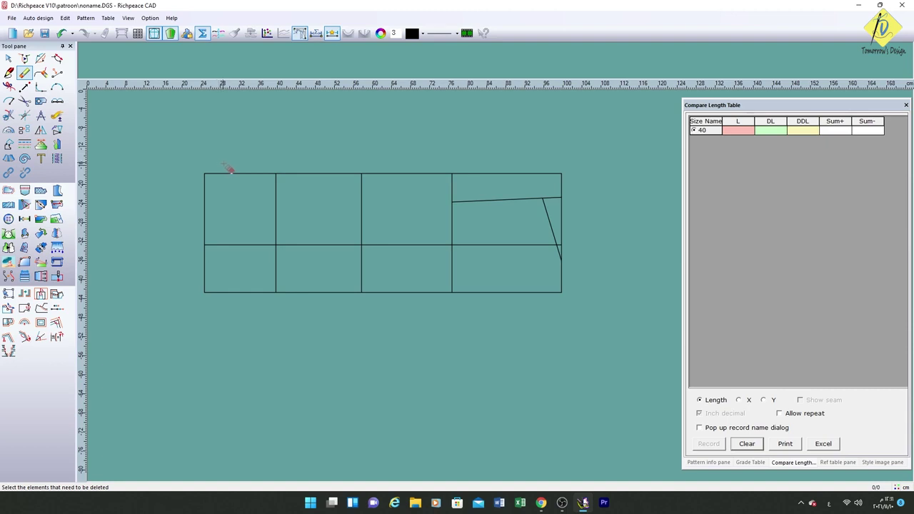
{"action": "left_click", "coordinate": [9, 72]}
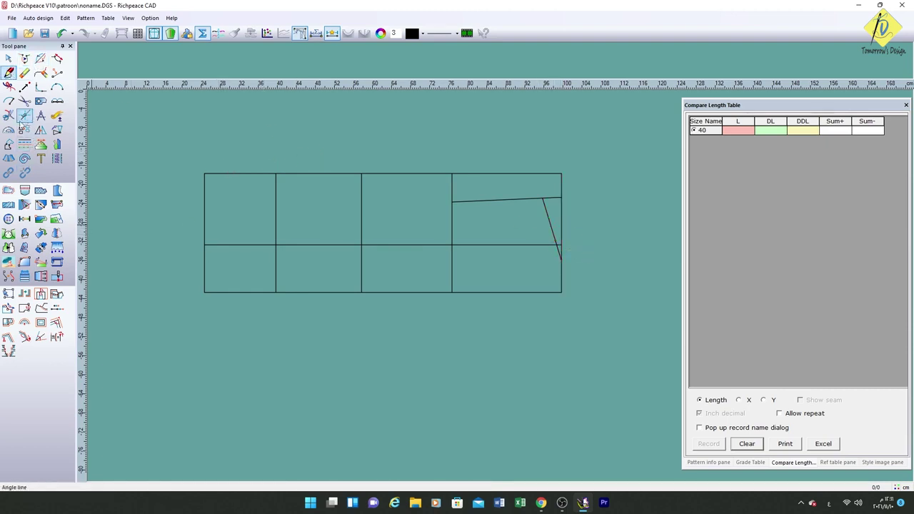
Step: Draw a line from 5 cm along the diagonal to the middle horizontal line, 25 cm from the right
{"action": "left_click", "coordinate": [8, 115]}
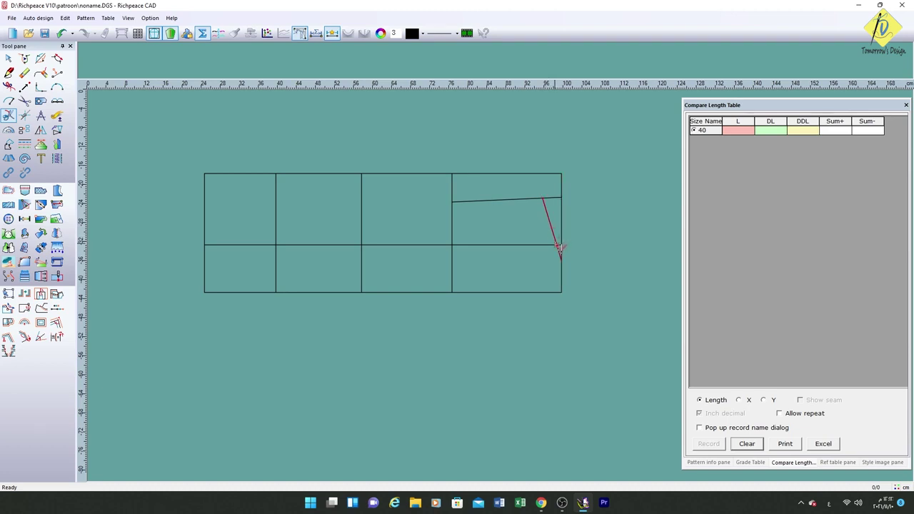
{"action": "left_click", "coordinate": [9, 72]}
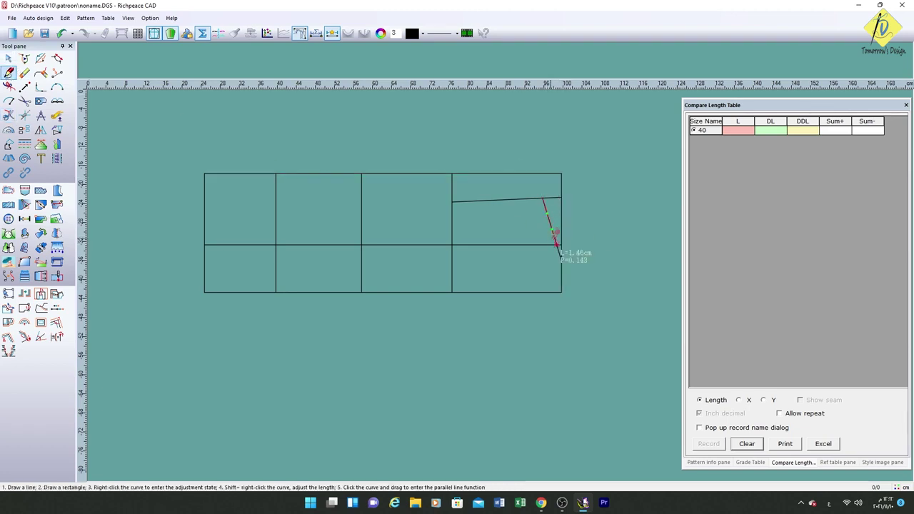
{"action": "left_click", "coordinate": [555, 242]}
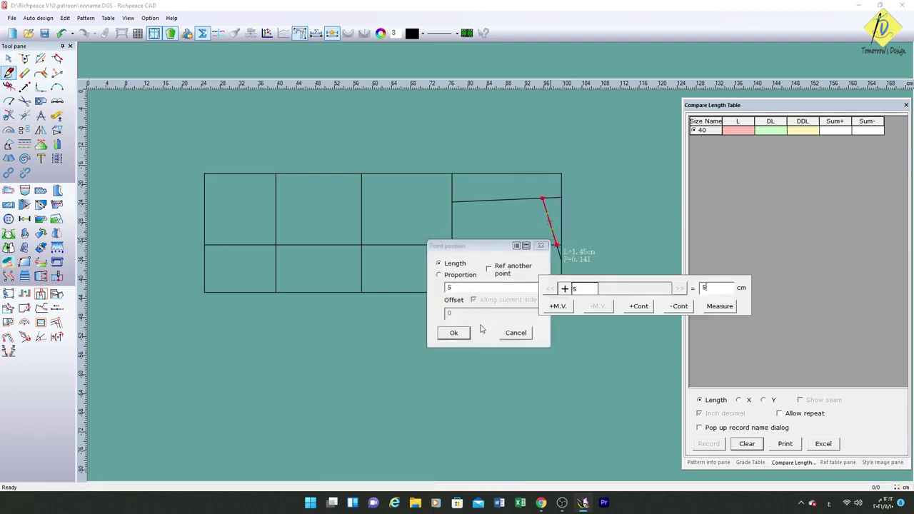
{"action": "left_click", "coordinate": [454, 333]}
{"action": "left_click", "coordinate": [475, 246]}
{"action": "type", "text": "25"}
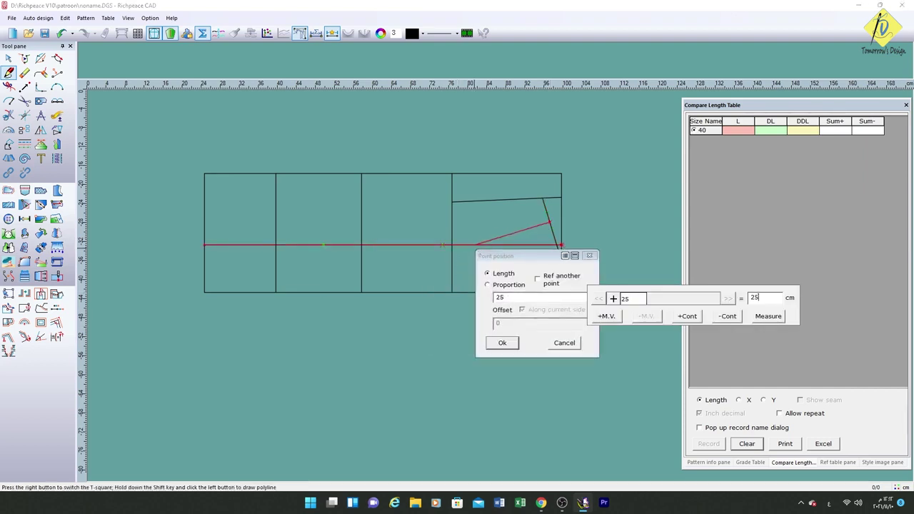
{"action": "left_click", "coordinate": [503, 343]}
{"action": "right_click", "coordinate": [474, 247]}
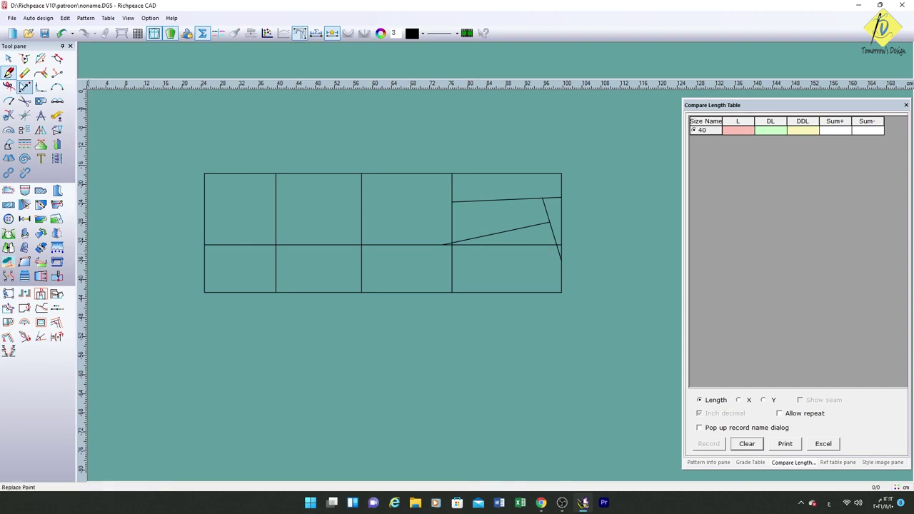
Step: Lengthen the diagonal edge by 5 cm, to 15.27 cm, so it reaches the top border
{"action": "left_click", "coordinate": [58, 58]}
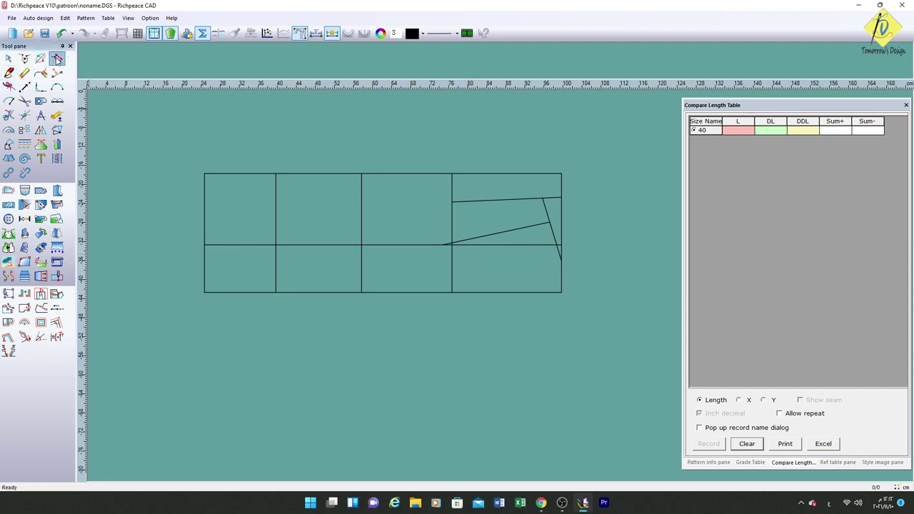
{"action": "left_click", "coordinate": [545, 212]}
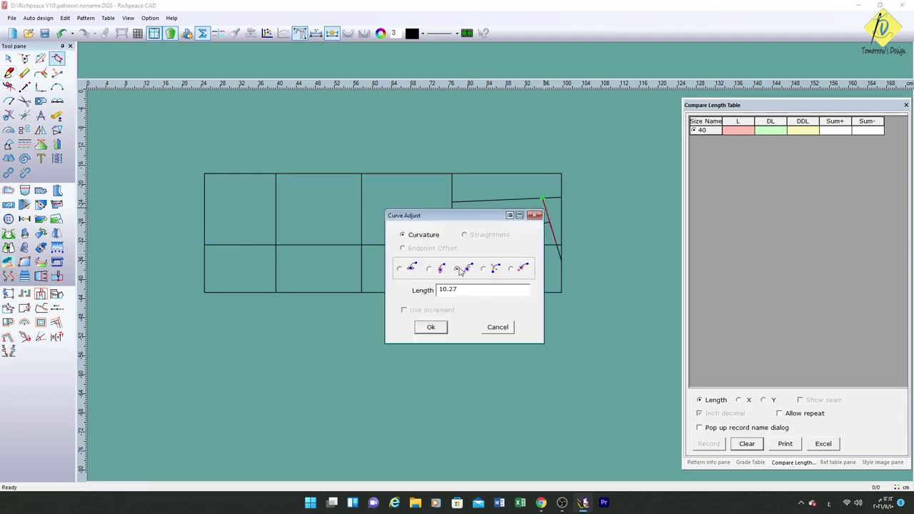
{"action": "left_click", "coordinate": [483, 291]}
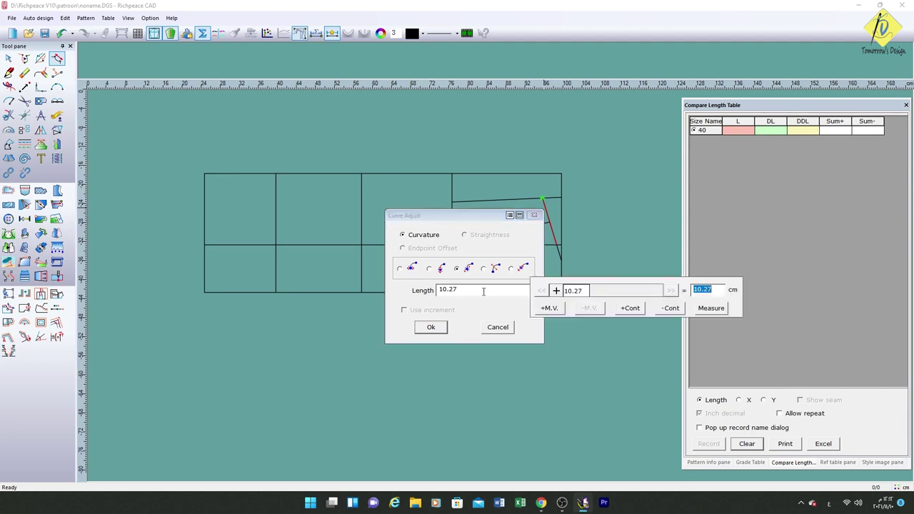
{"action": "type", "text": "5"}
{"action": "left_click", "coordinate": [432, 328]}
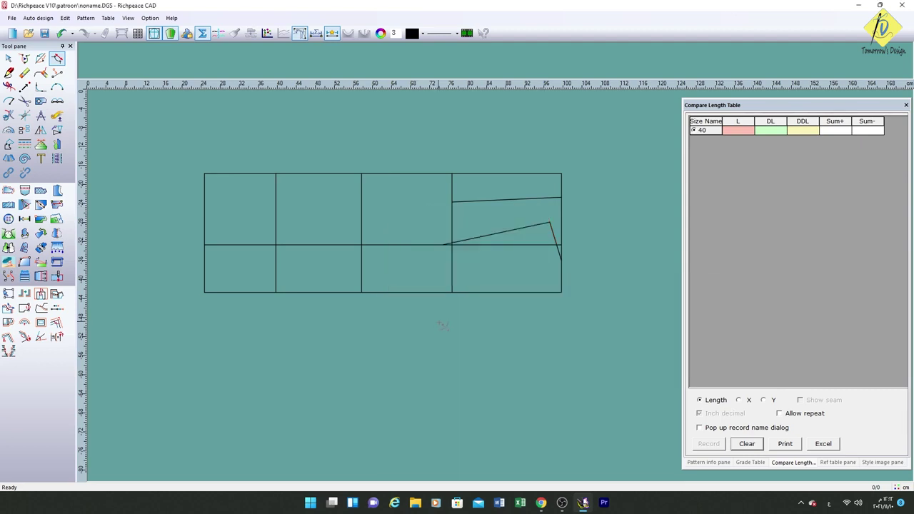
{"action": "key", "text": "ctrl+z"}
{"action": "left_click", "coordinate": [546, 209]}
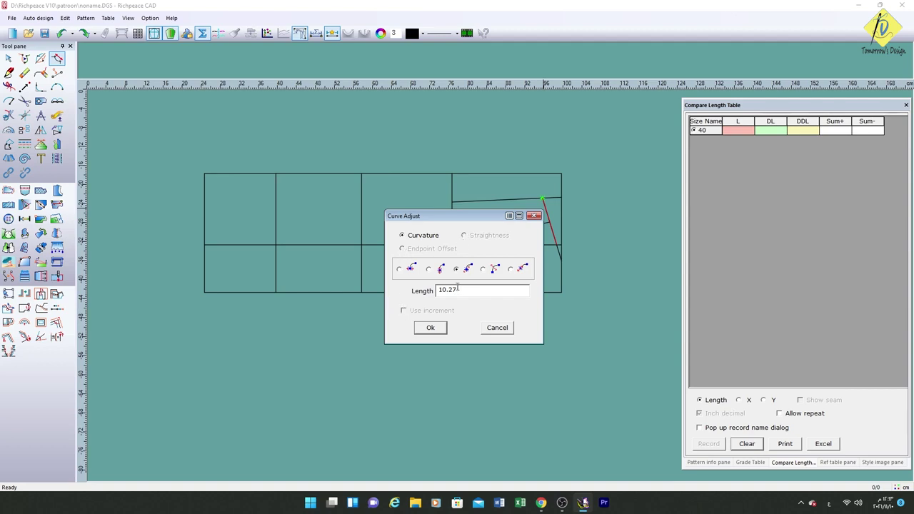
{"action": "left_click", "coordinate": [509, 216]}
{"action": "left_click", "coordinate": [516, 220]}
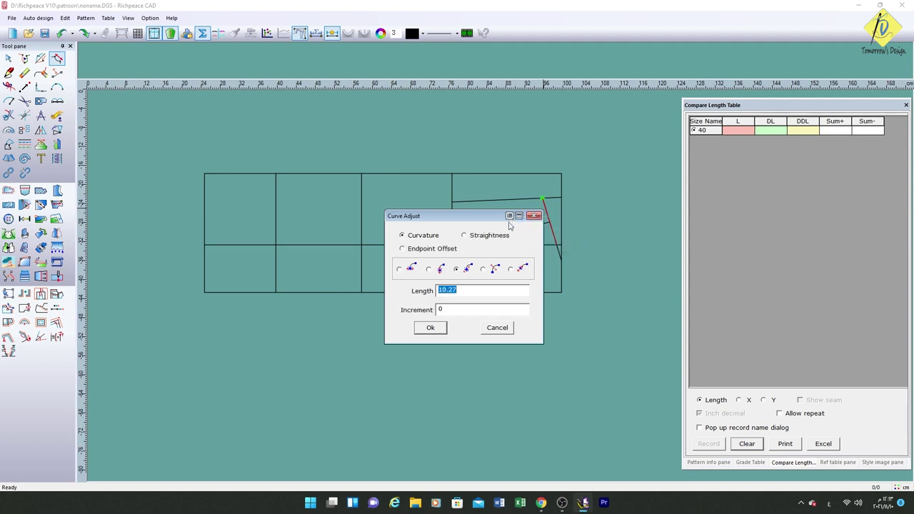
{"action": "key", "text": "Tab"}
{"action": "left_click", "coordinate": [444, 330]}
Step: Draw a line from the diagonal's top end to 4 cm along the cross line
{"action": "left_click", "coordinate": [9, 73]}
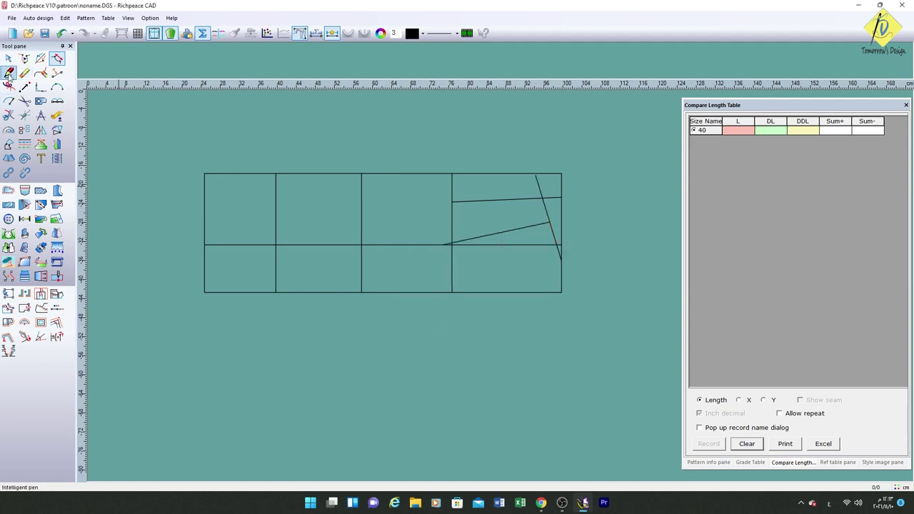
{"action": "left_click", "coordinate": [536, 176]}
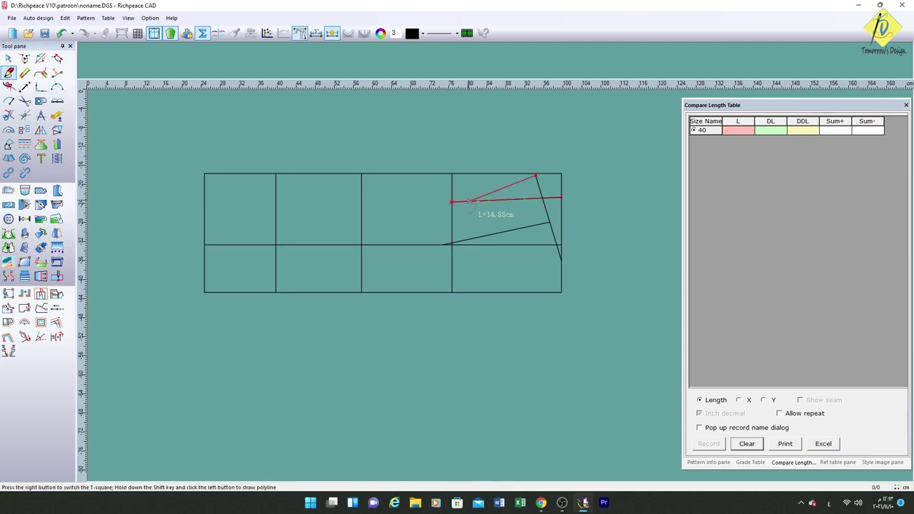
{"action": "left_click", "coordinate": [453, 203]}
{"action": "type", "text": "4"}
{"action": "left_click", "coordinate": [499, 298]}
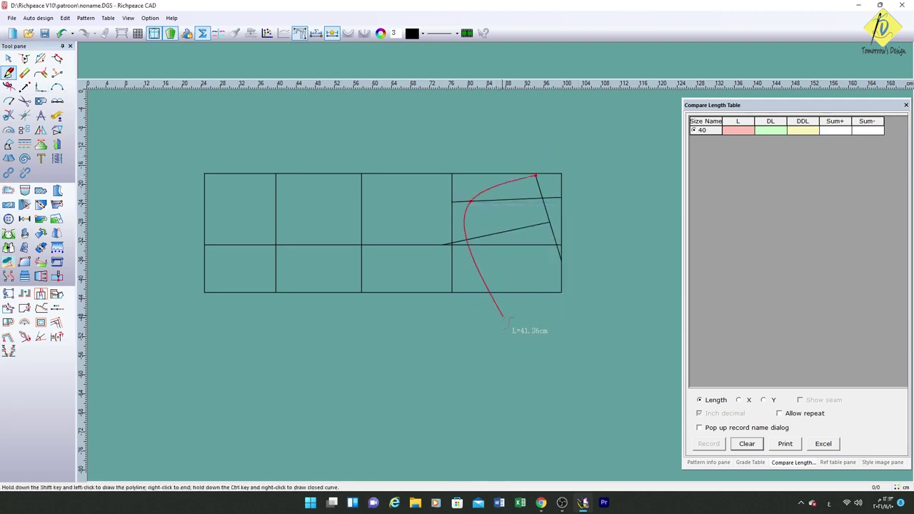
{"action": "right_click", "coordinate": [504, 306]}
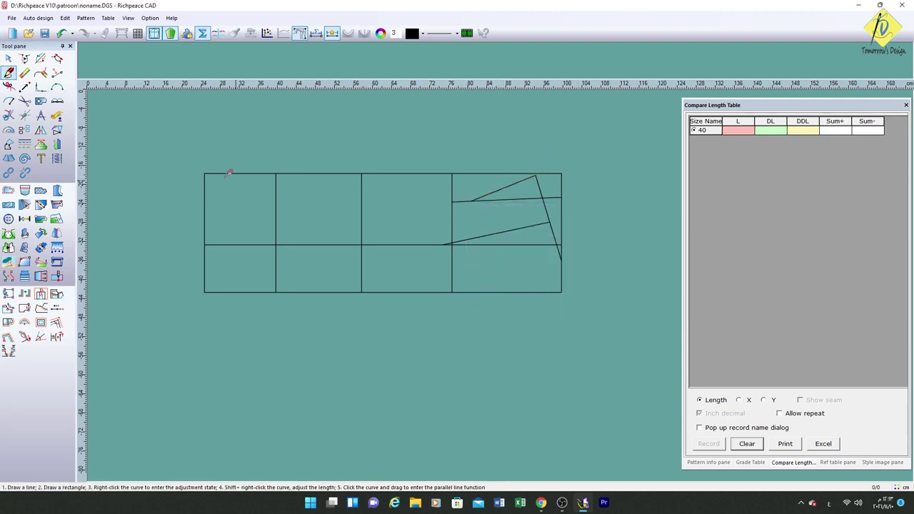
Step: Add a 1 cm mark at 90° from the midpoint of the new connecting line
{"action": "left_click", "coordinate": [25, 115]}
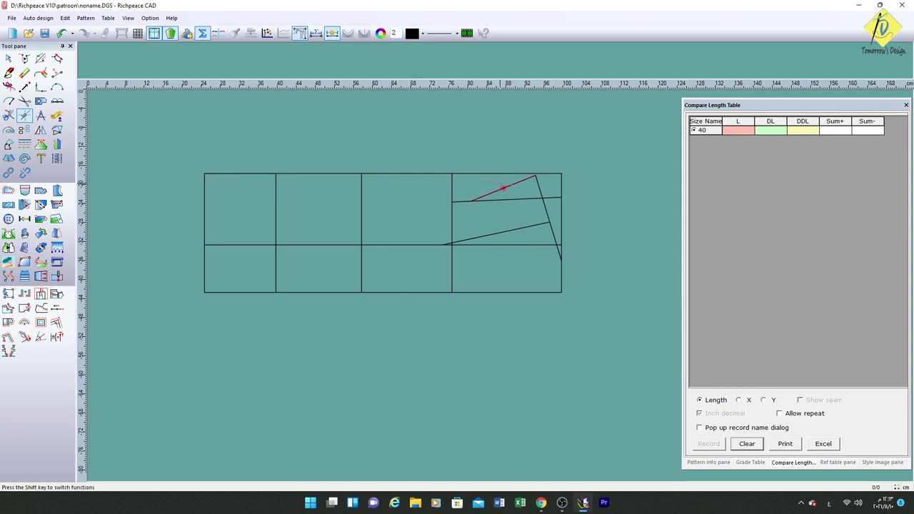
{"action": "left_click", "coordinate": [502, 187]}
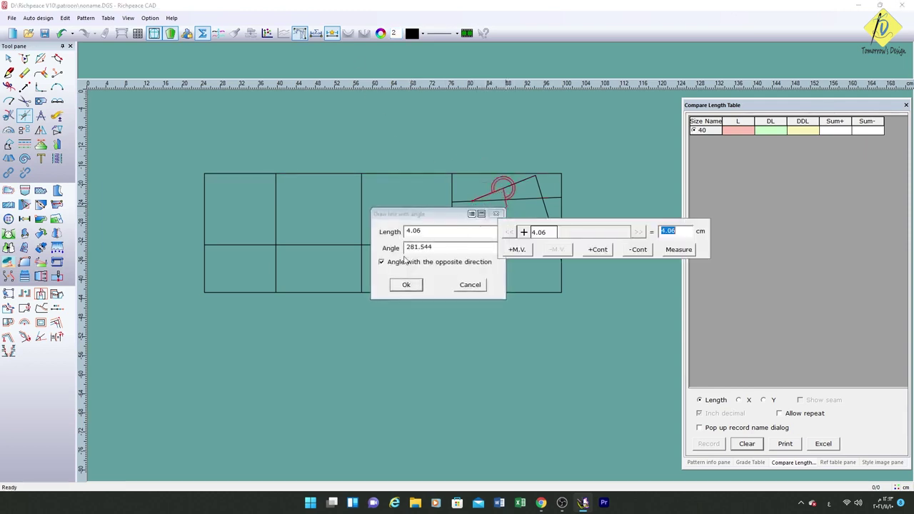
{"action": "left_click", "coordinate": [382, 262]}
{"action": "left_click", "coordinate": [438, 230]}
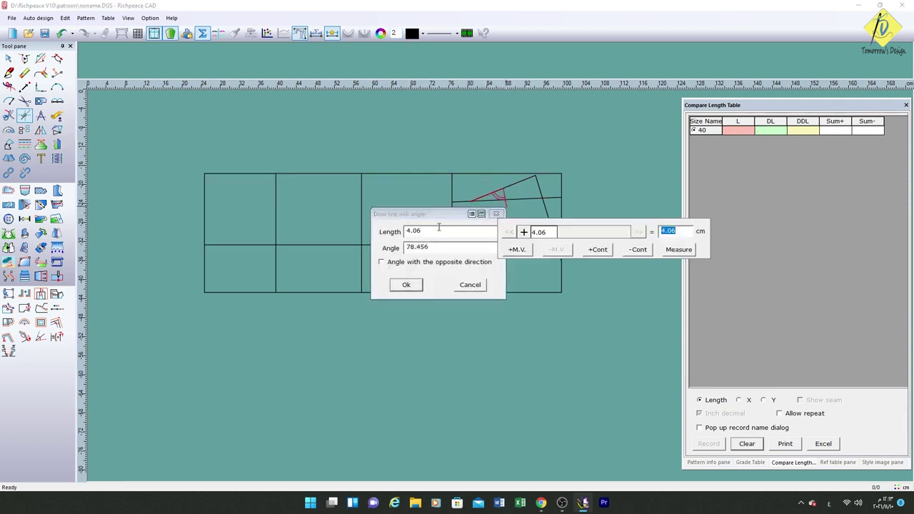
{"action": "type", "text": "1"}
{"action": "left_click", "coordinate": [460, 249]}
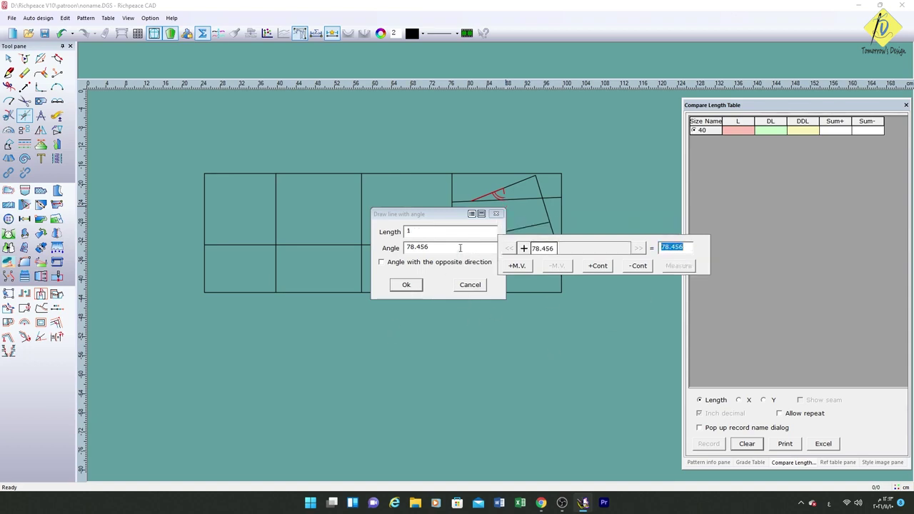
{"action": "type", "text": "90"}
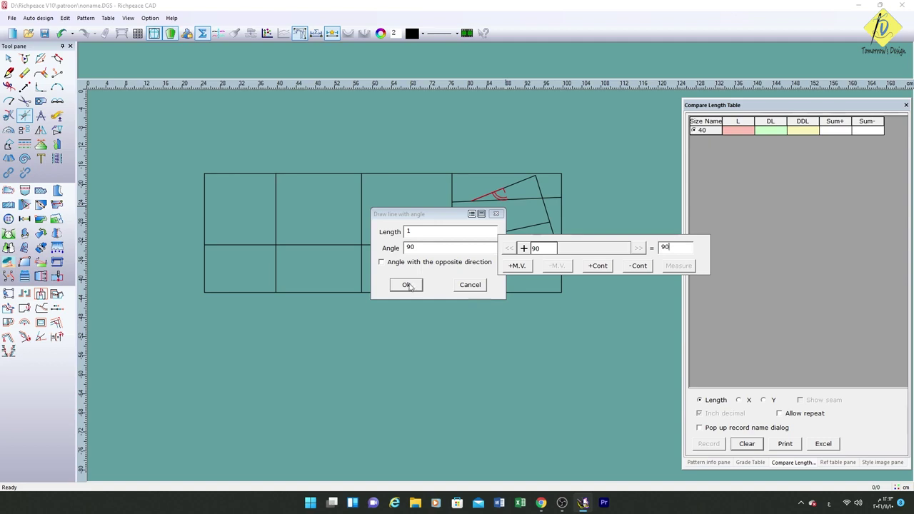
{"action": "left_click", "coordinate": [409, 285]}
{"action": "left_click", "coordinate": [8, 72]}
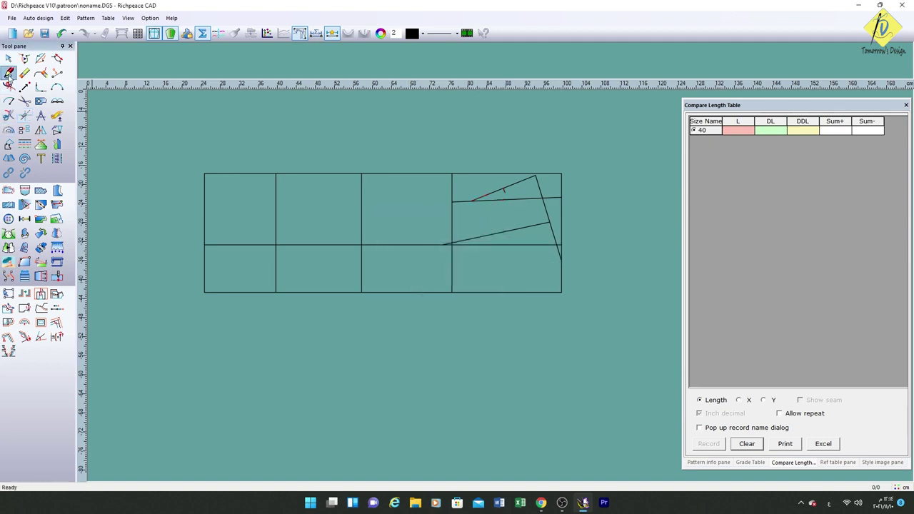
Step: Draw a curve from 1 cm along the top border, through 3 cm down the panel line, to the slanted line's top corner
{"action": "scroll", "coordinate": [500, 189], "scroll_direction": "up", "scroll_amount": 1}
{"action": "scroll", "coordinate": [486, 190], "scroll_direction": "up", "scroll_amount": 2}
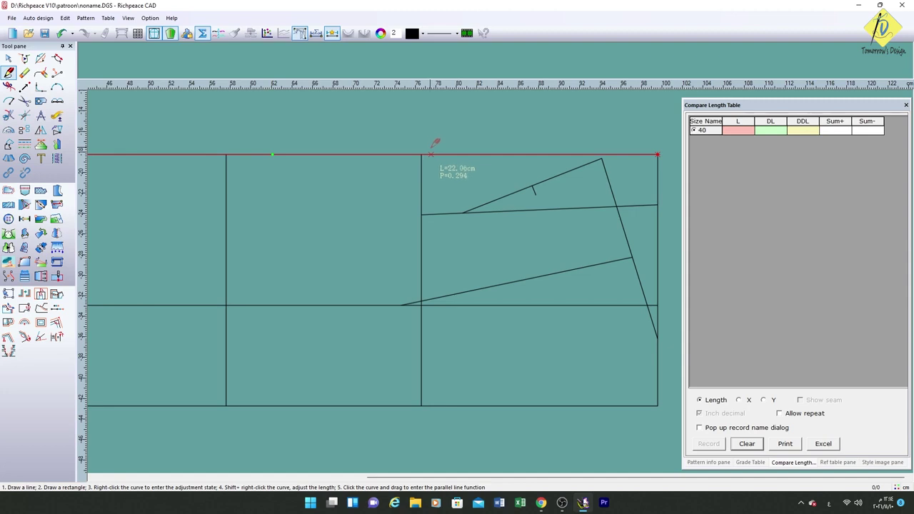
{"action": "left_click", "coordinate": [8, 115]}
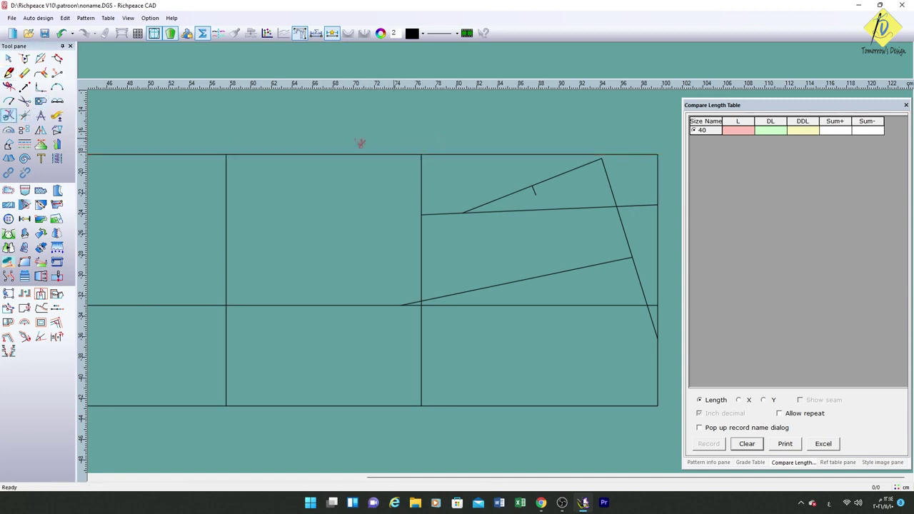
{"action": "left_click", "coordinate": [9, 72]}
{"action": "left_click", "coordinate": [410, 154]}
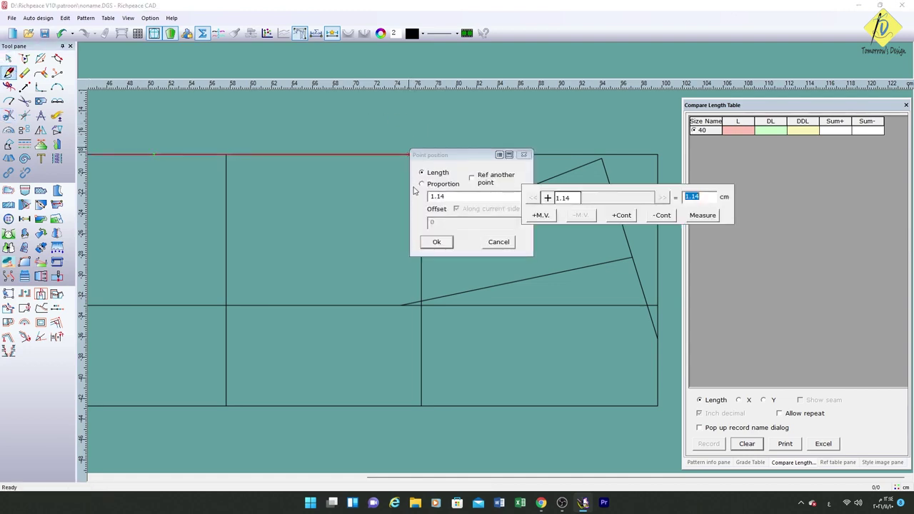
{"action": "type", "text": "1"}
{"action": "left_click", "coordinate": [438, 242]}
{"action": "left_click", "coordinate": [422, 187]}
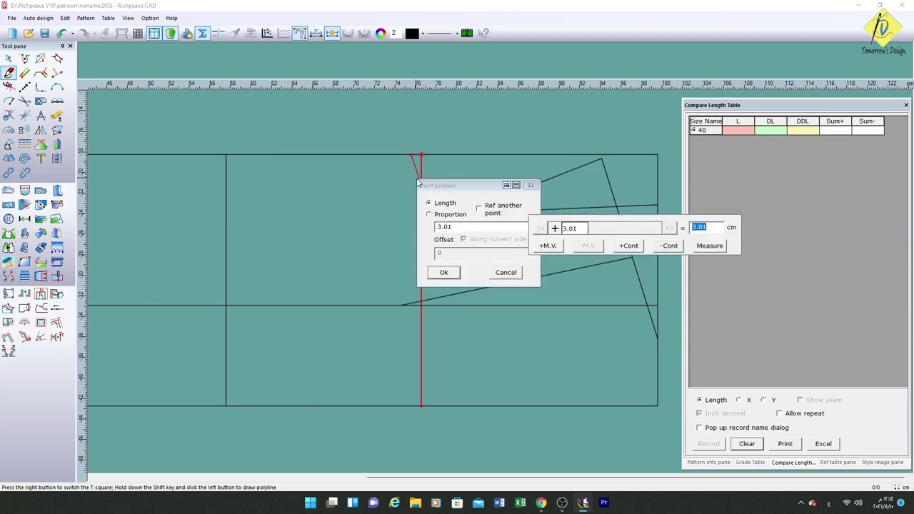
{"action": "type", "text": "3"}
{"action": "left_click", "coordinate": [443, 273]}
{"action": "left_click", "coordinate": [462, 213]}
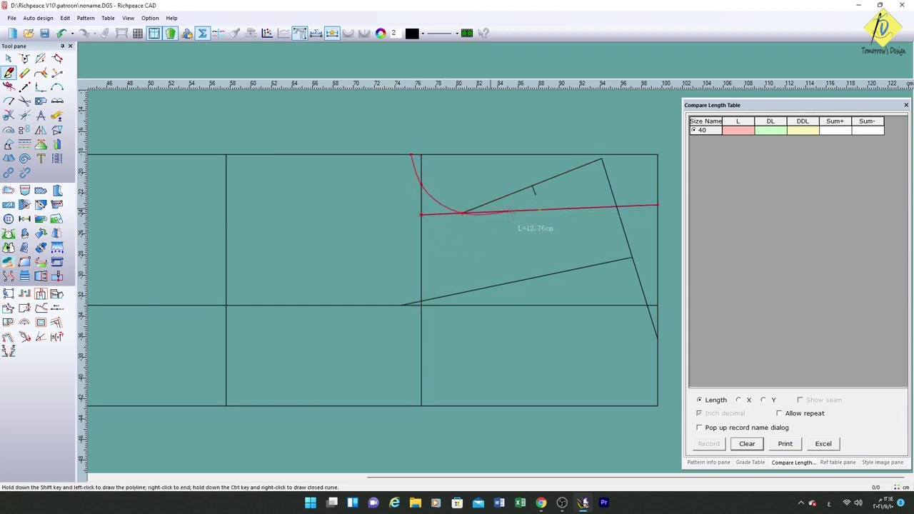
{"action": "right_click", "coordinate": [603, 159]}
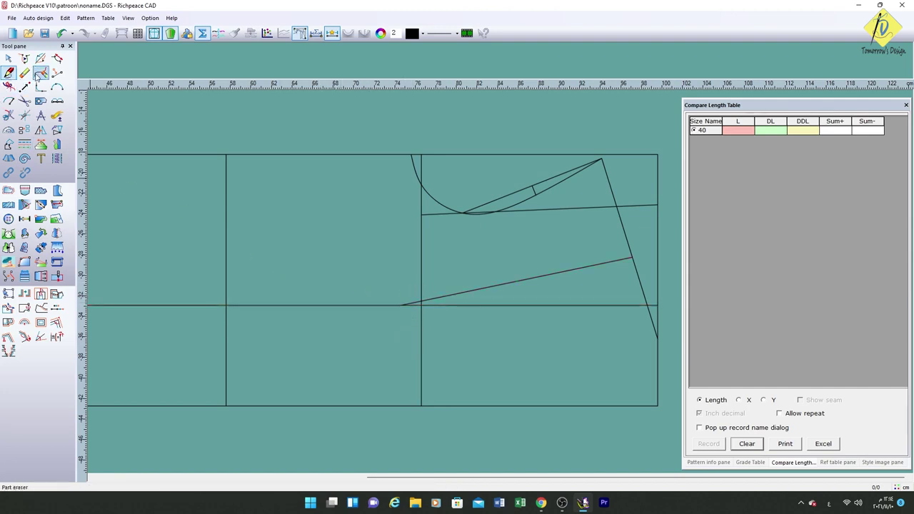
{"action": "left_click", "coordinate": [9, 115]}
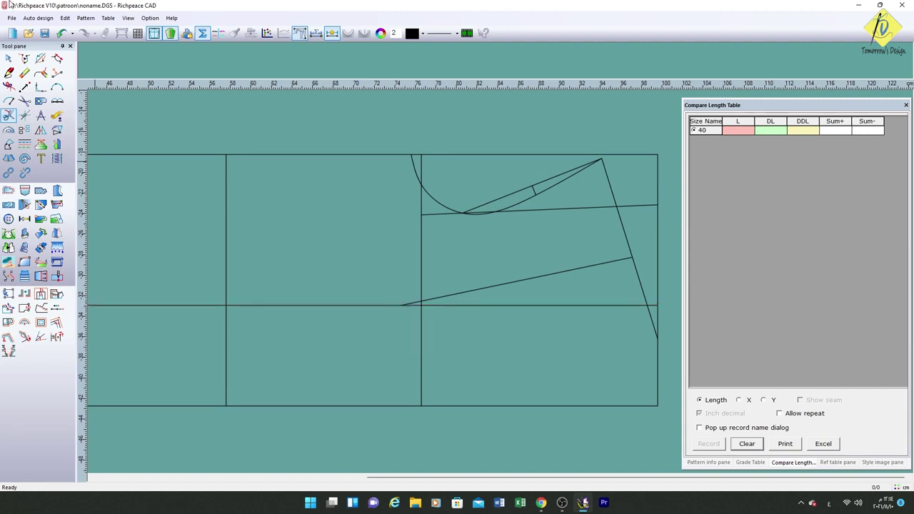
Step: Draw a sloped line from 2 cm along the cross line to 12 cm up the panel line
{"action": "left_click", "coordinate": [10, 73]}
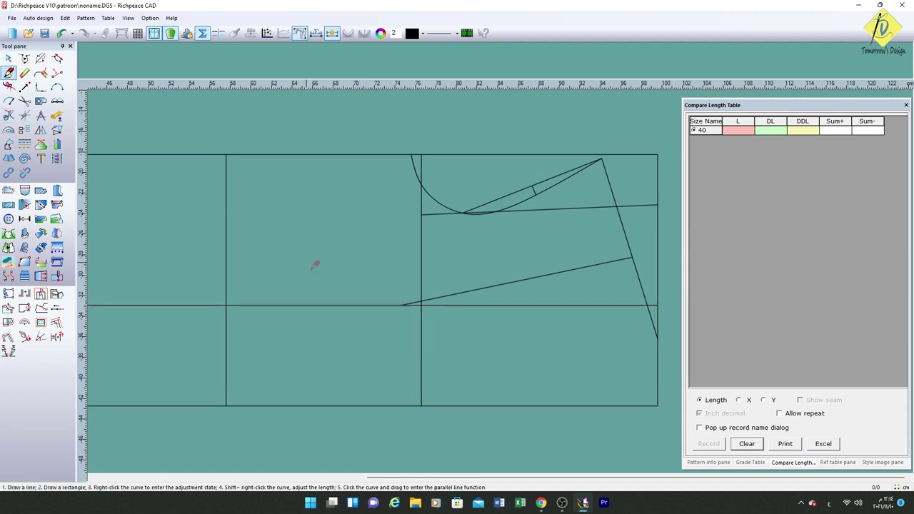
{"action": "left_click", "coordinate": [375, 305]}
{"action": "type", "text": "2"}
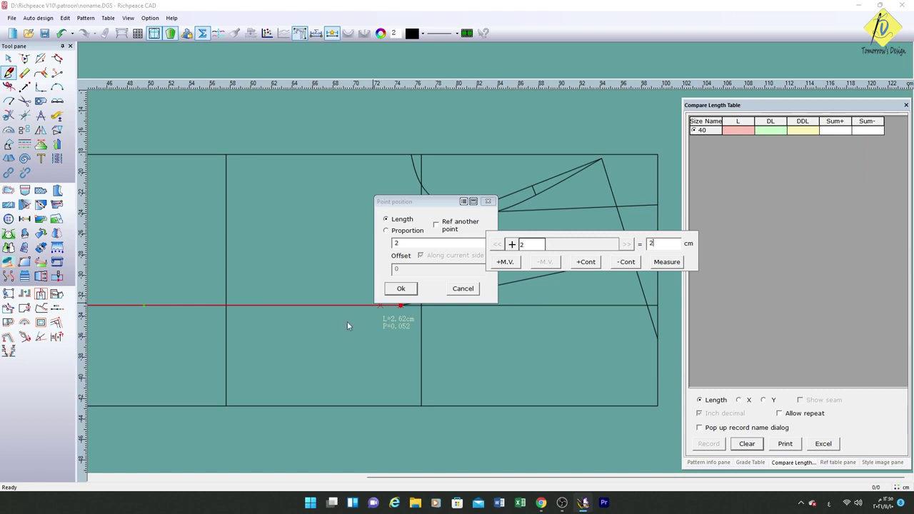
{"action": "left_click", "coordinate": [403, 288]}
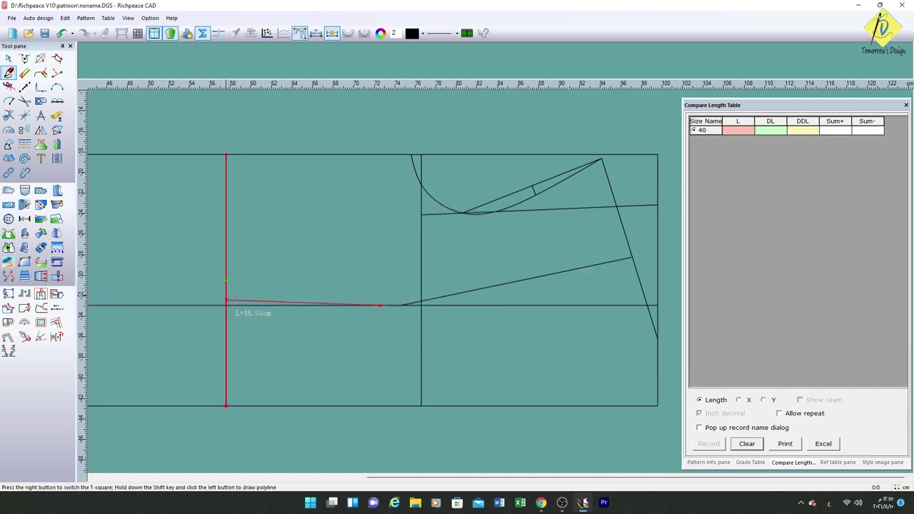
{"action": "left_click", "coordinate": [380, 305]}
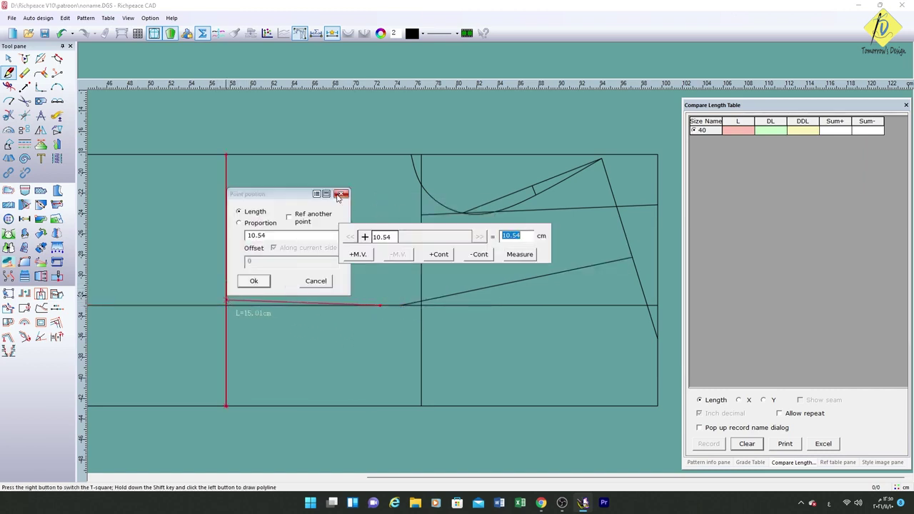
{"action": "type", "text": "12"}
{"action": "left_click", "coordinate": [254, 282]}
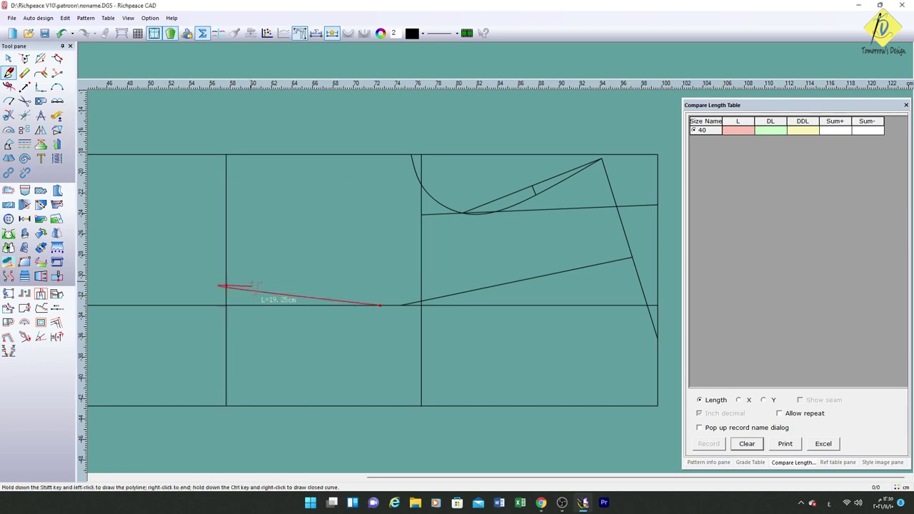
{"action": "left_click", "coordinate": [226, 285]}
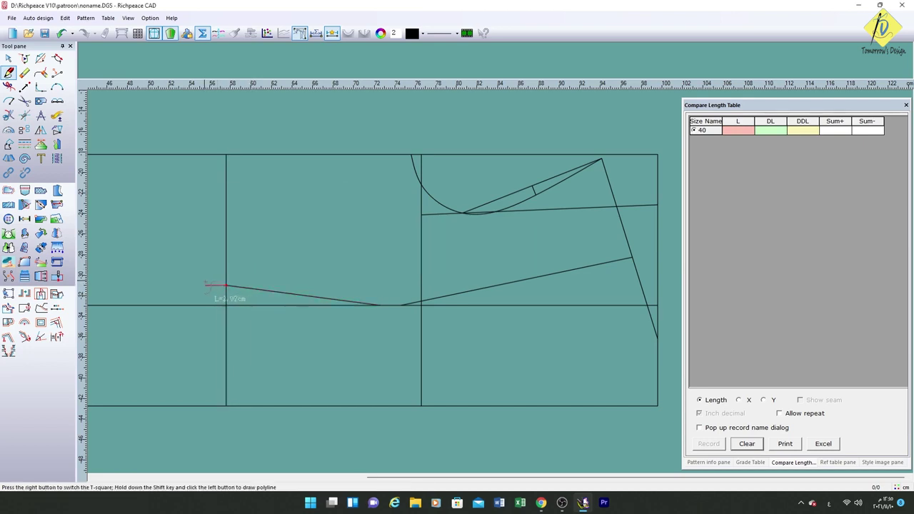
{"action": "scroll", "coordinate": [208, 282], "scroll_direction": "left", "scroll_amount": 5}
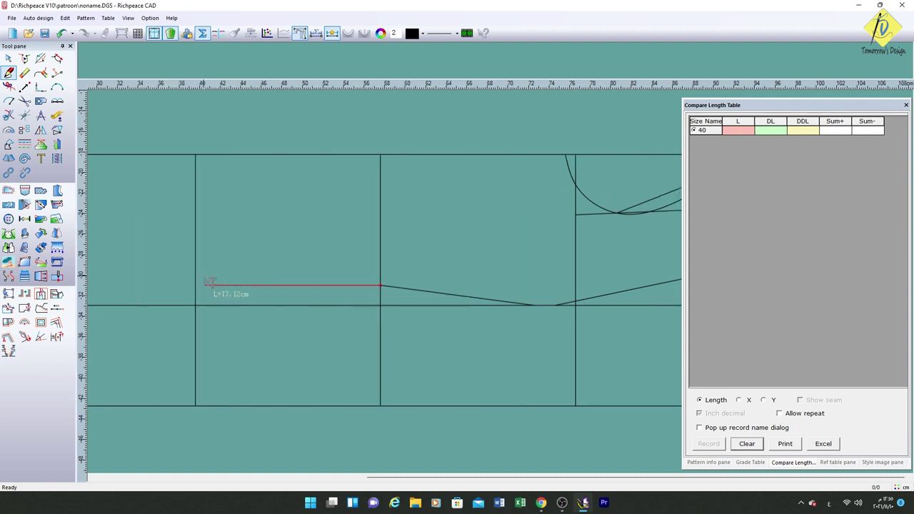
Step: Finish the horizontal line and add 3 cm risers at the middle divider and the left edge
{"action": "right_click", "coordinate": [146, 286]}
{"action": "left_click", "coordinate": [298, 132]}
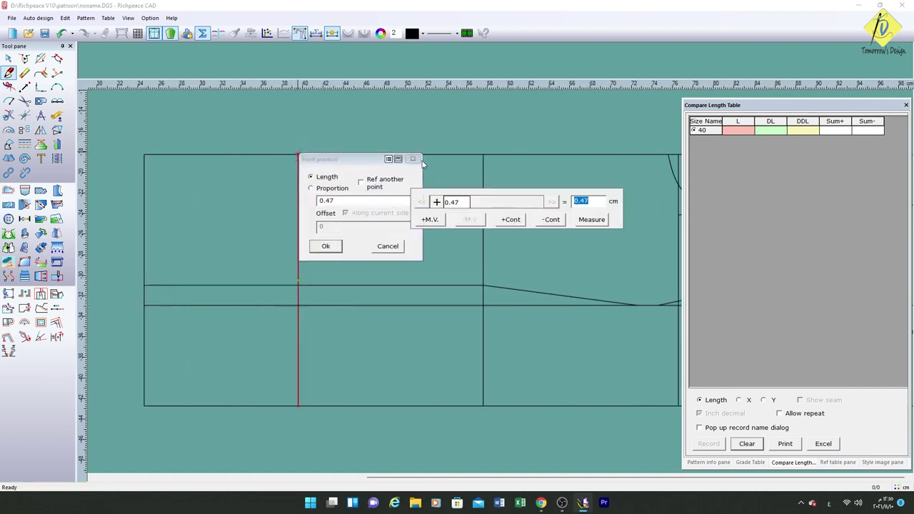
{"action": "key", "text": "Return"}
{"action": "key", "text": "Return"}
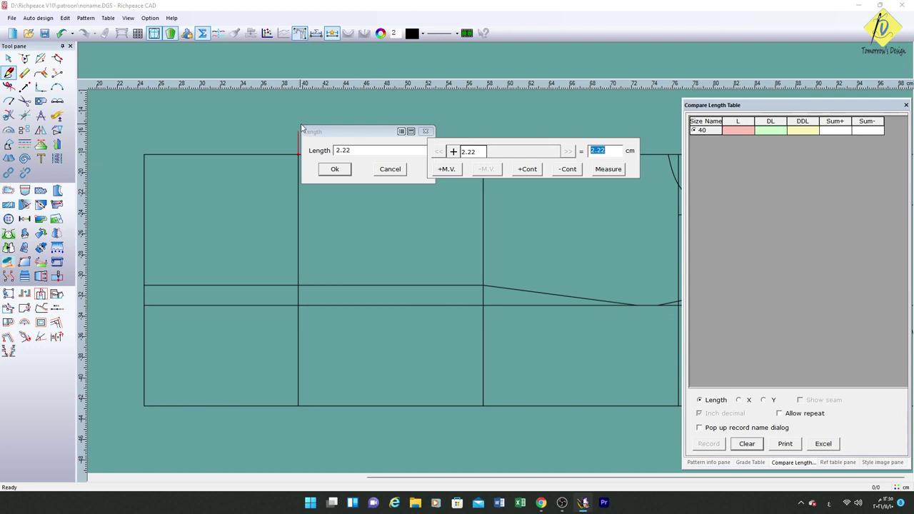
{"action": "type", "text": "3"}
{"action": "left_click", "coordinate": [329, 169]}
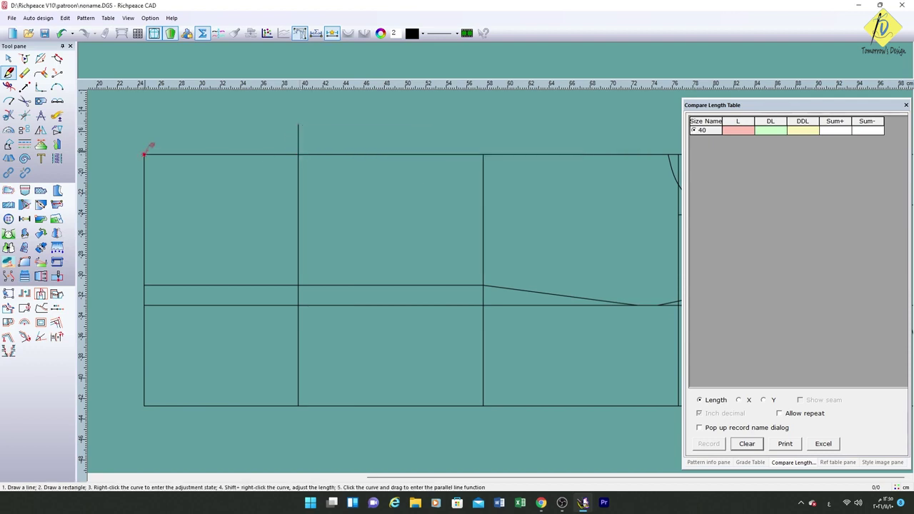
{"action": "left_click", "coordinate": [145, 126]}
{"action": "type", "text": "3"}
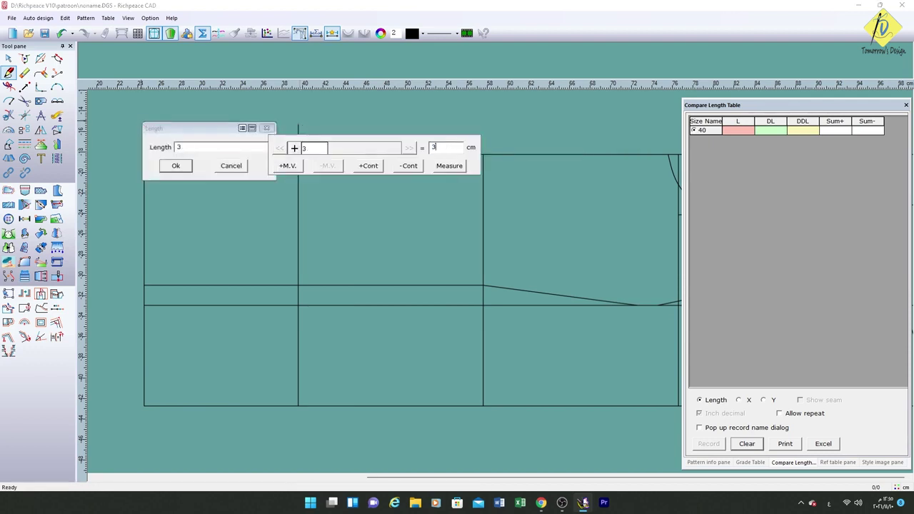
{"action": "left_click", "coordinate": [176, 166]}
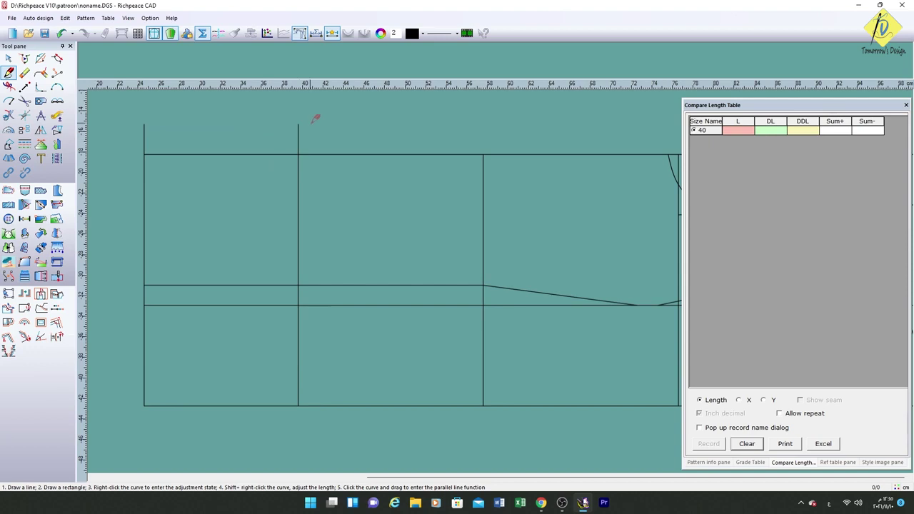
Step: Join the riser tops with a new top line sloping to 2 cm down the next divider
{"action": "left_click", "coordinate": [146, 125]}
{"action": "key", "text": "Escape"}
{"action": "left_click", "coordinate": [299, 125]}
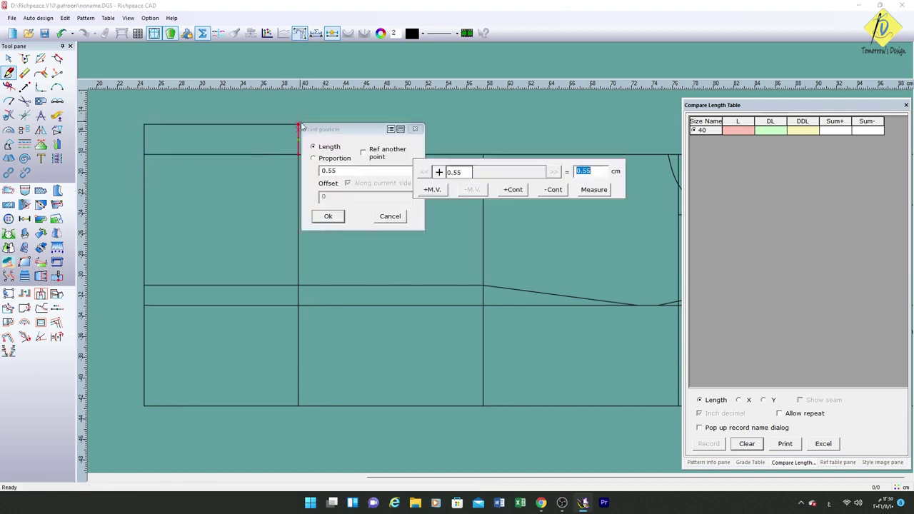
{"action": "key", "text": "Return"}
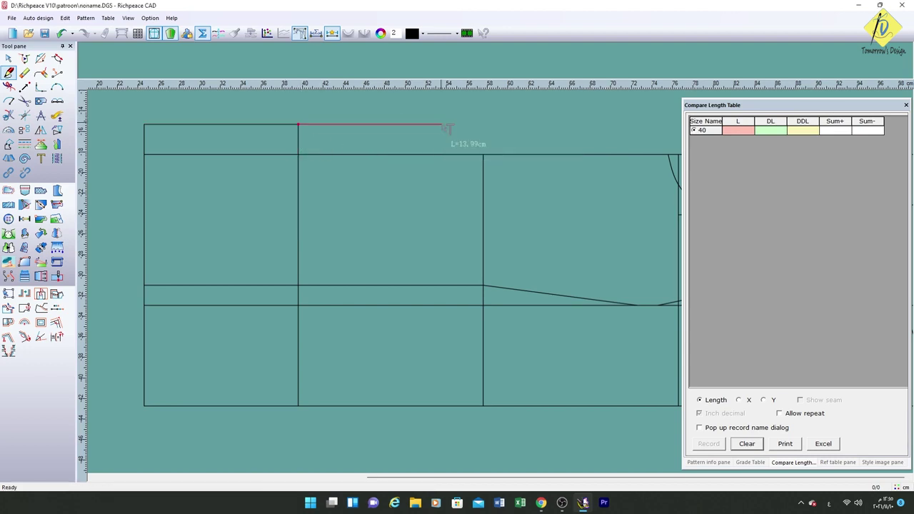
{"action": "left_click", "coordinate": [483, 175]}
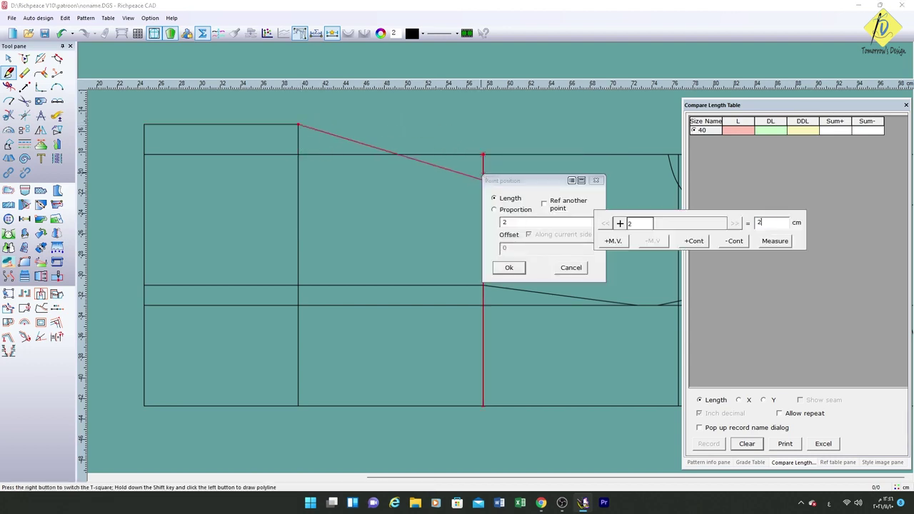
{"action": "left_click", "coordinate": [509, 269]}
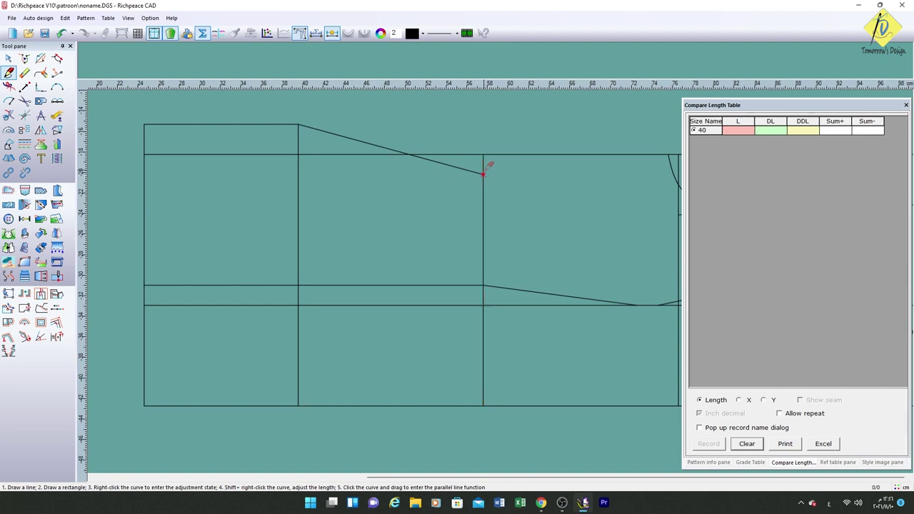
{"action": "left_click", "coordinate": [669, 156]}
{"action": "right_click", "coordinate": [668, 156]}
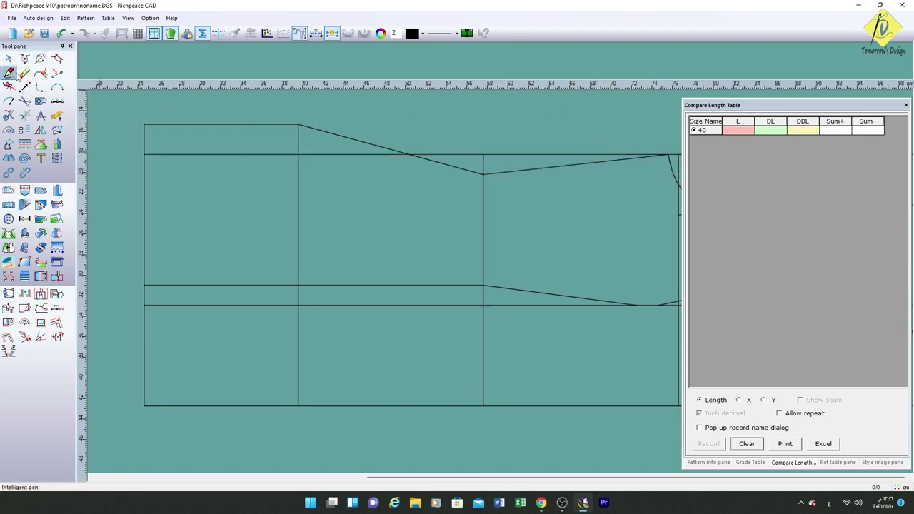
Step: Bow the raised section's sloping top line outward into a smooth curve, then fit the view
{"action": "left_click", "coordinate": [8, 58]}
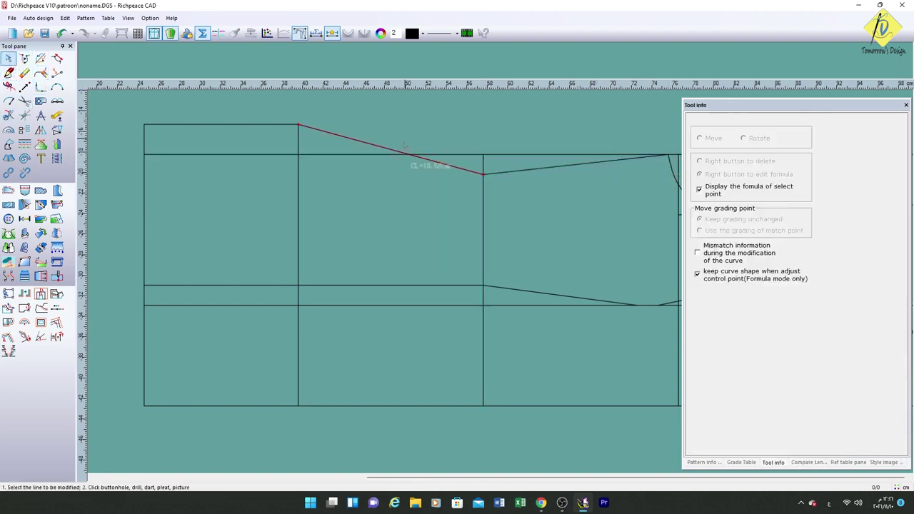
{"action": "left_click", "coordinate": [375, 145]}
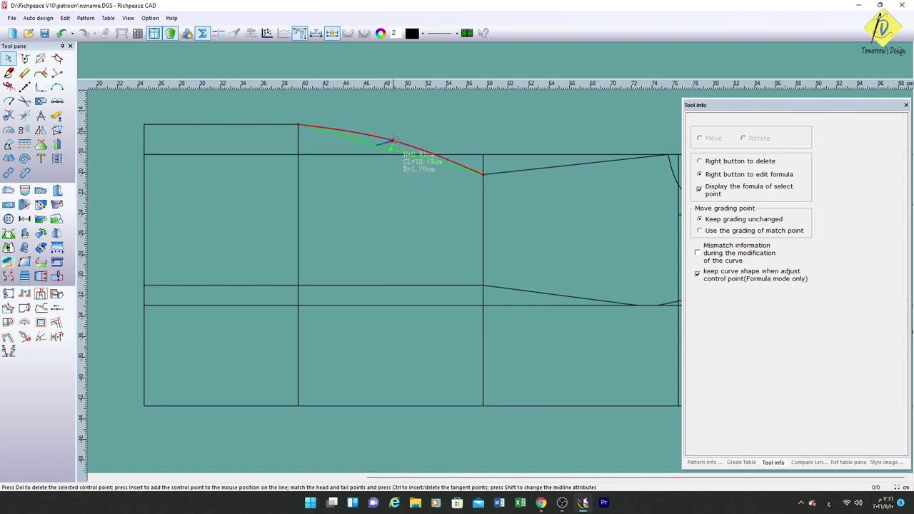
{"action": "left_click", "coordinate": [431, 120]}
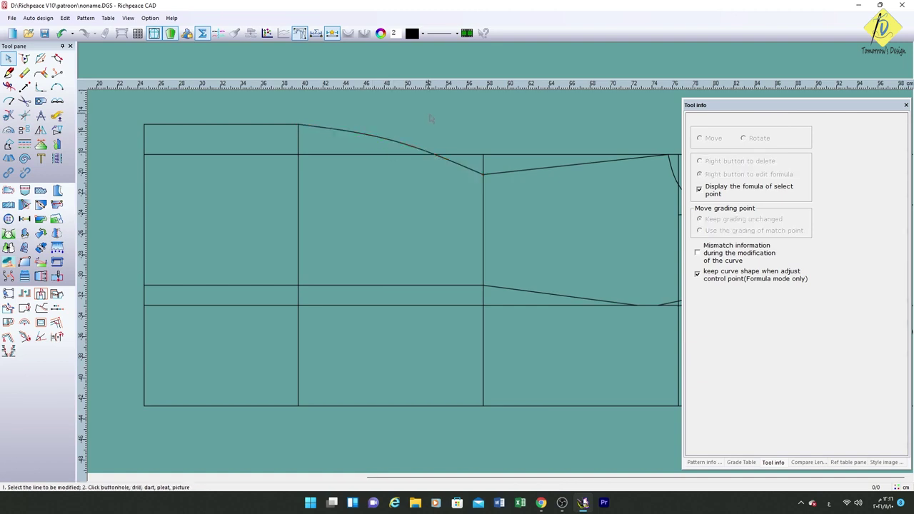
{"action": "left_click", "coordinate": [906, 106]}
{"action": "key", "text": "F4"}
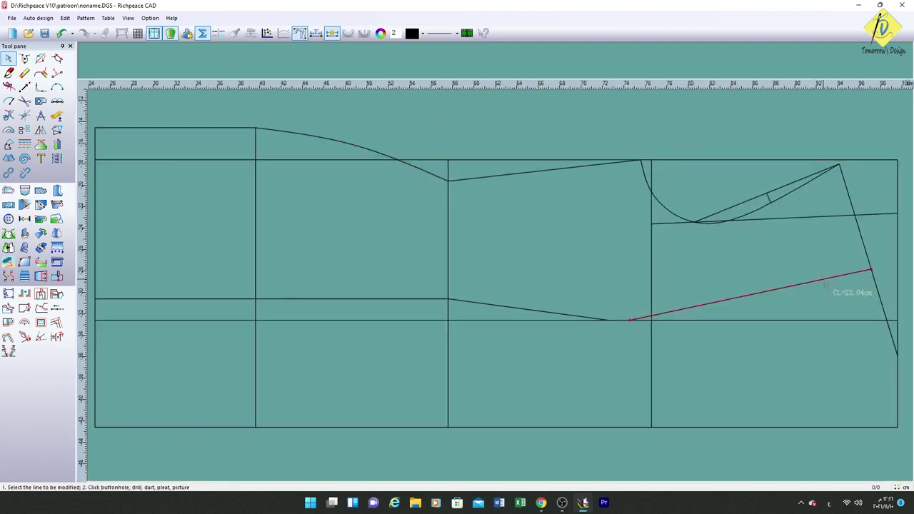
Step: Compare the horizontal and sloped line lengths and copy the 0.95 difference
{"action": "key", "text": "r"}
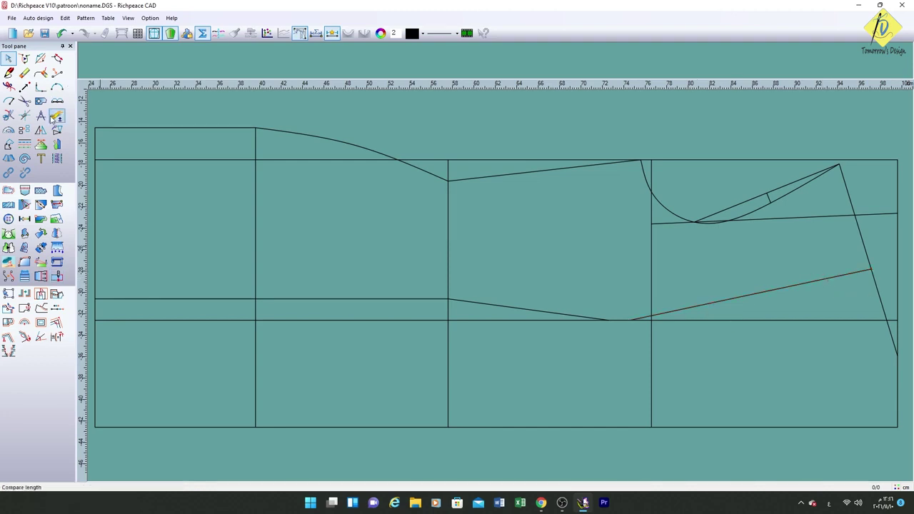
{"action": "left_click_drag", "start_coordinate": [854, 106], "coordinate": [283, 135]}
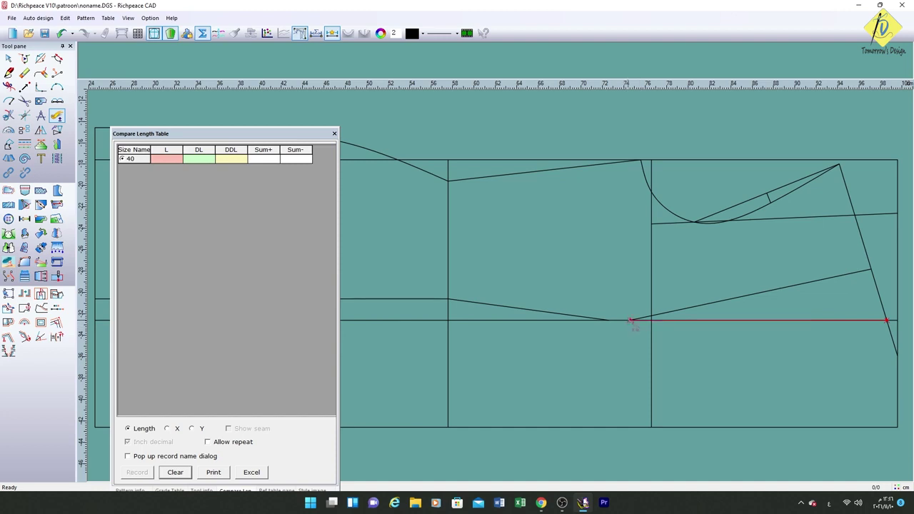
{"action": "left_click", "coordinate": [631, 322]}
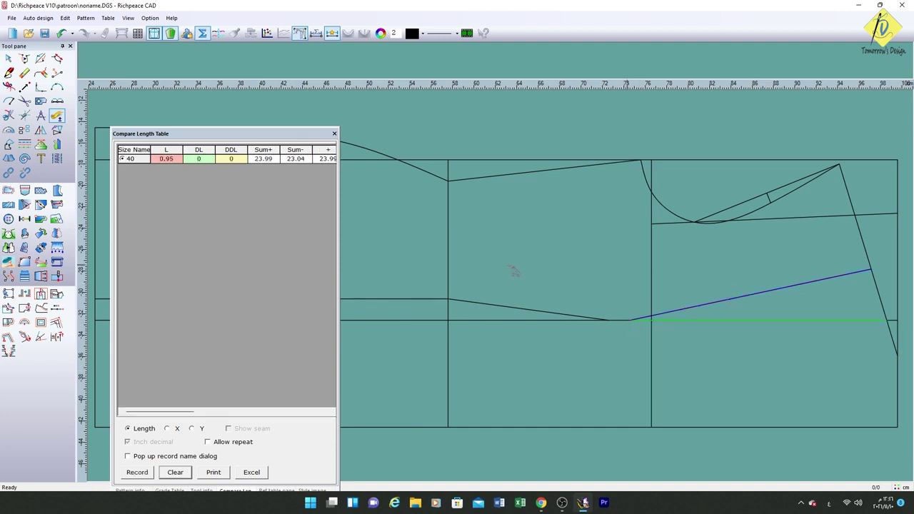
{"action": "left_click", "coordinate": [170, 160]}
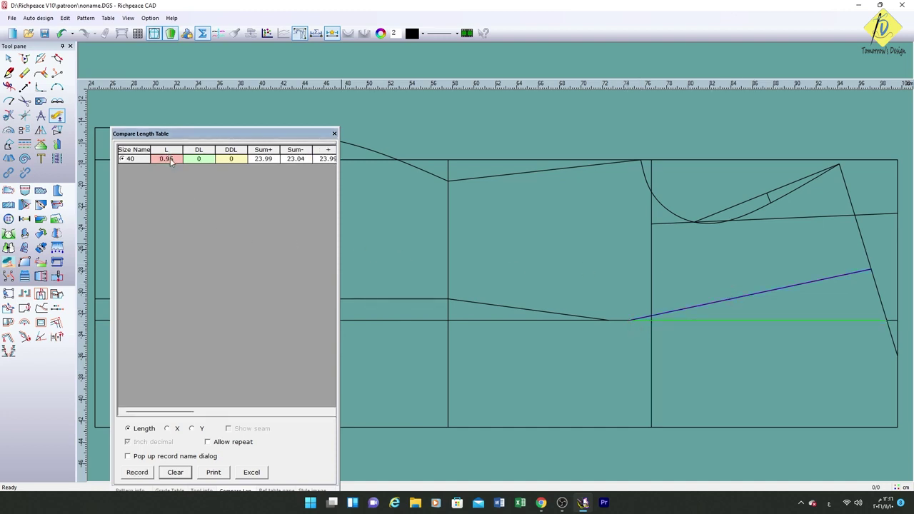
{"action": "right_click", "coordinate": [170, 160]}
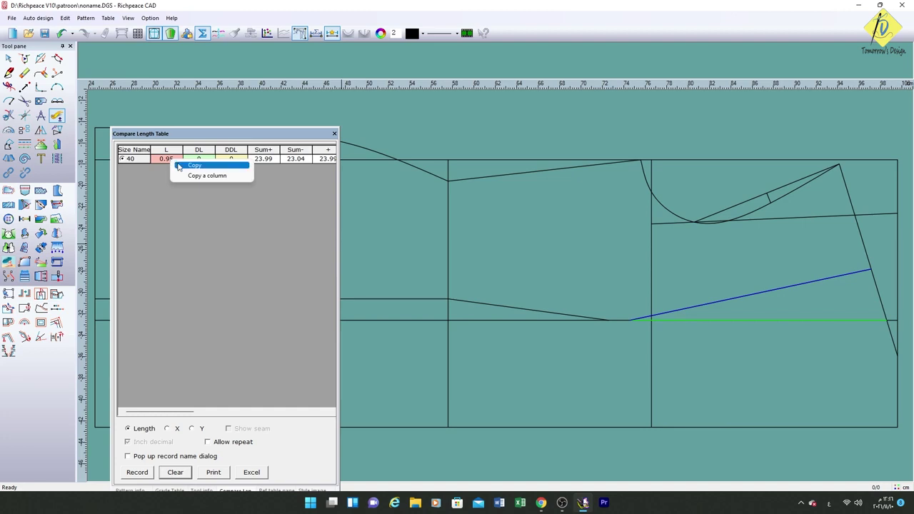
{"action": "left_click", "coordinate": [178, 167]}
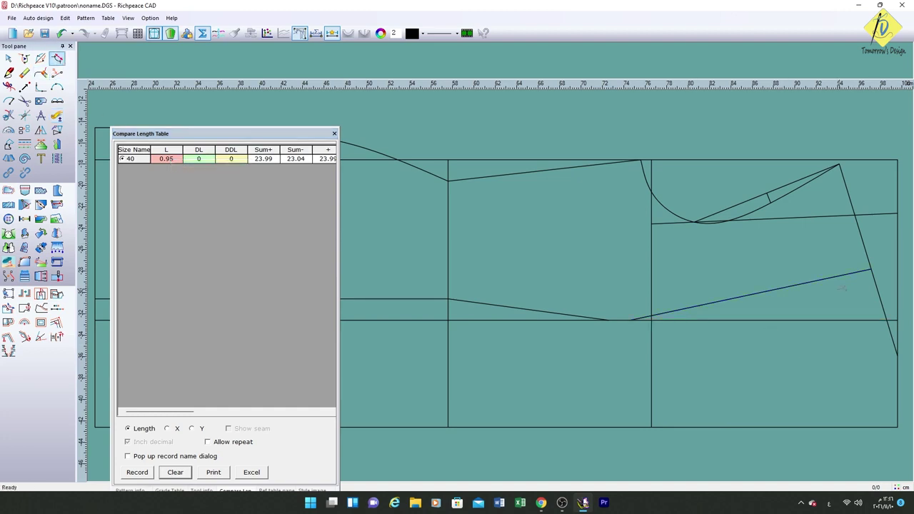
Step: Lengthen the lower sloped line by a 0.95 cm increment to 23.99 cm
{"action": "left_click", "coordinate": [857, 272]}
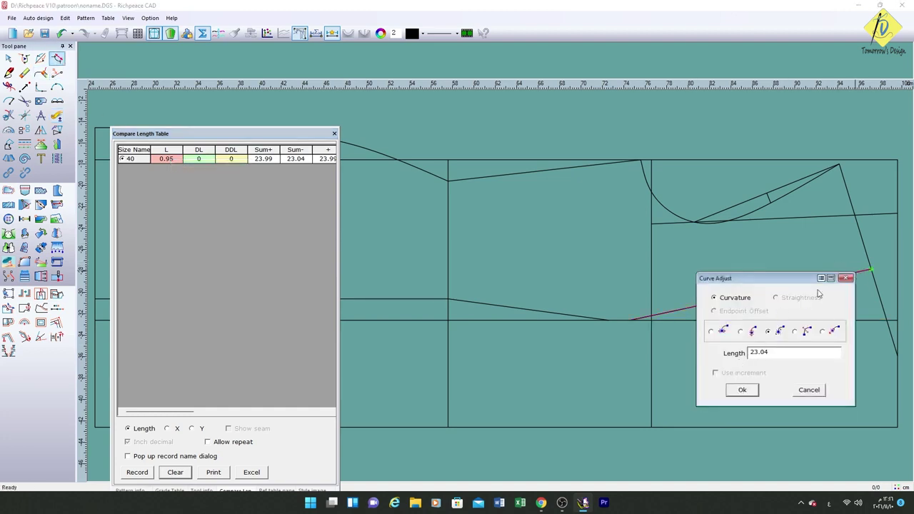
{"action": "left_click", "coordinate": [822, 279]}
{"action": "left_click", "coordinate": [843, 287]}
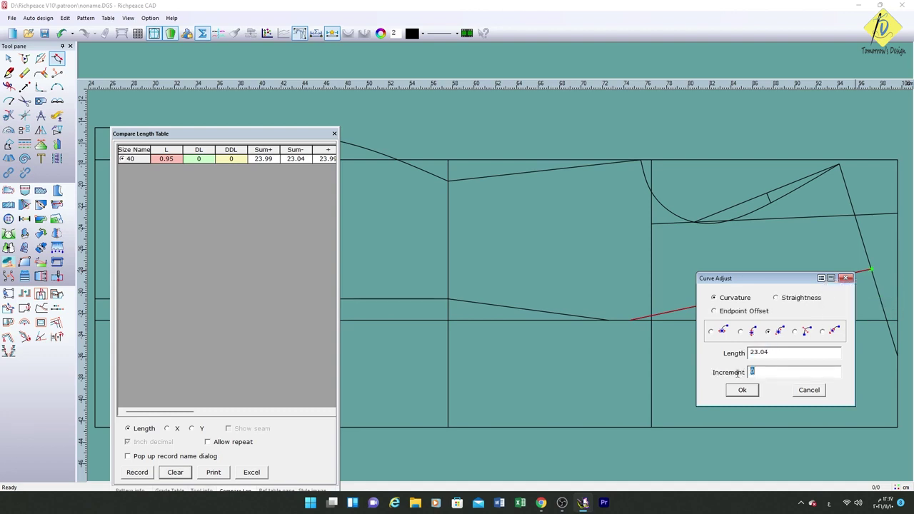
{"action": "right_click", "coordinate": [755, 372]}
{"action": "left_click", "coordinate": [770, 164]}
{"action": "left_click", "coordinate": [742, 391]}
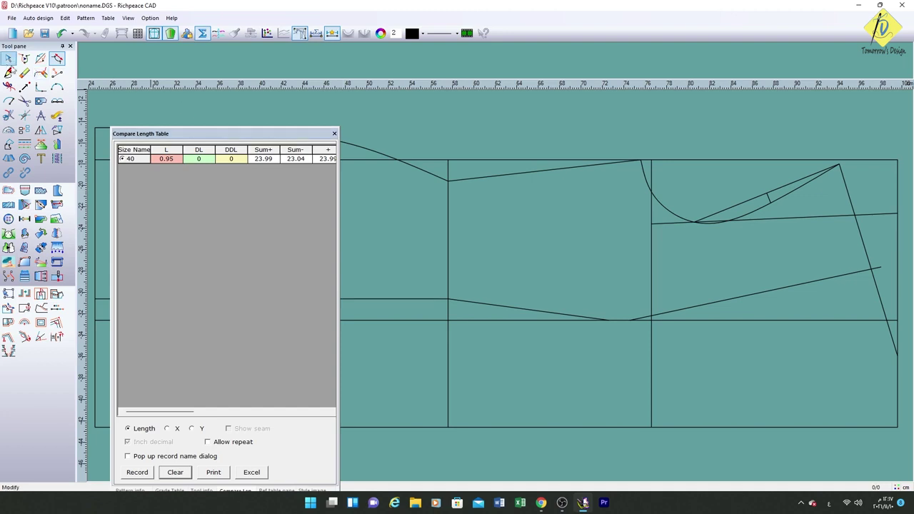
Step: Draw a line from the lengthened line's new end to the top point
{"action": "left_click", "coordinate": [8, 72]}
{"action": "left_click", "coordinate": [880, 267]}
{"action": "left_click", "coordinate": [840, 165]}
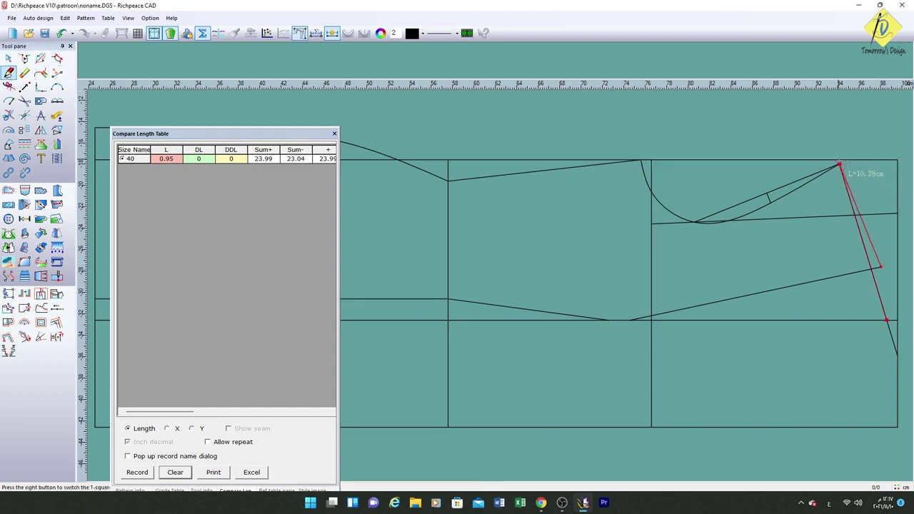
{"action": "right_click", "coordinate": [854, 127]}
{"action": "left_click", "coordinate": [333, 134]}
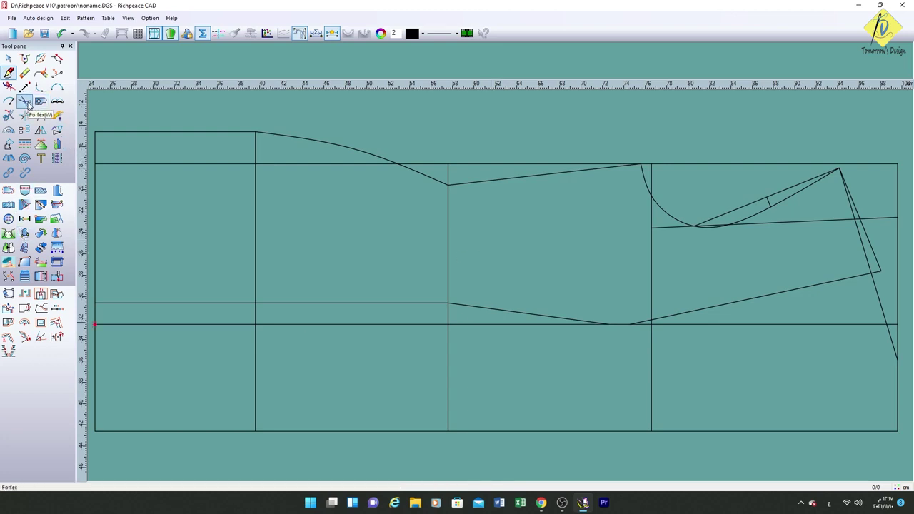
Step: Copy the entire pattern block from its corner and place the duplicate directly beneath the original
{"action": "left_click", "coordinate": [24, 130]}
{"action": "left_click_drag", "start_coordinate": [157, 131], "coordinate": [718, 106]}
{"action": "scroll", "coordinate": [590, 142], "scroll_direction": "down", "scroll_amount": 2}
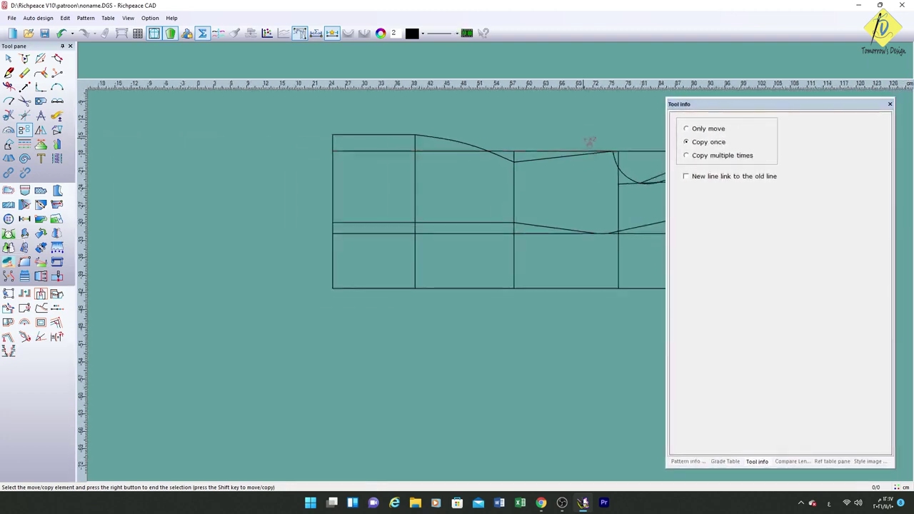
{"action": "left_click_drag", "start_coordinate": [146, 107], "coordinate": [538, 338]}
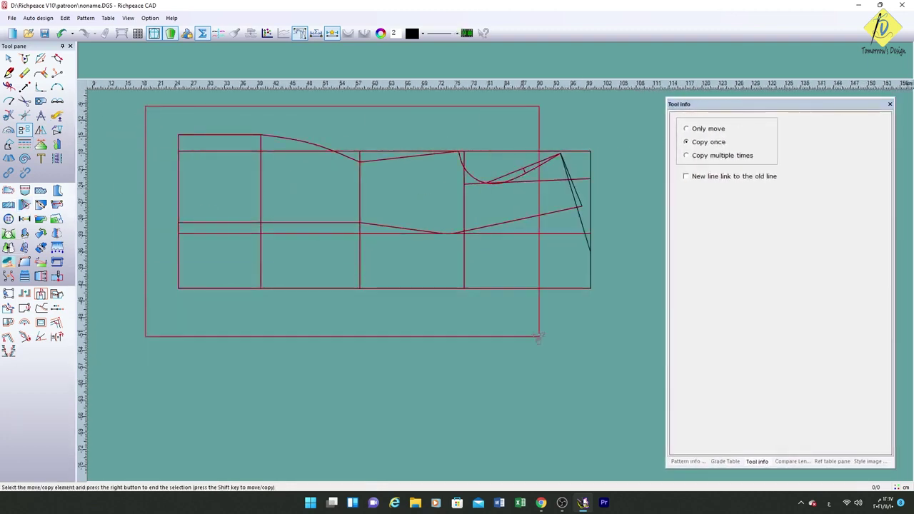
{"action": "right_click", "coordinate": [600, 314]}
{"action": "left_click", "coordinate": [590, 289]}
{"action": "scroll", "coordinate": [592, 342], "scroll_direction": "up", "scroll_amount": 2}
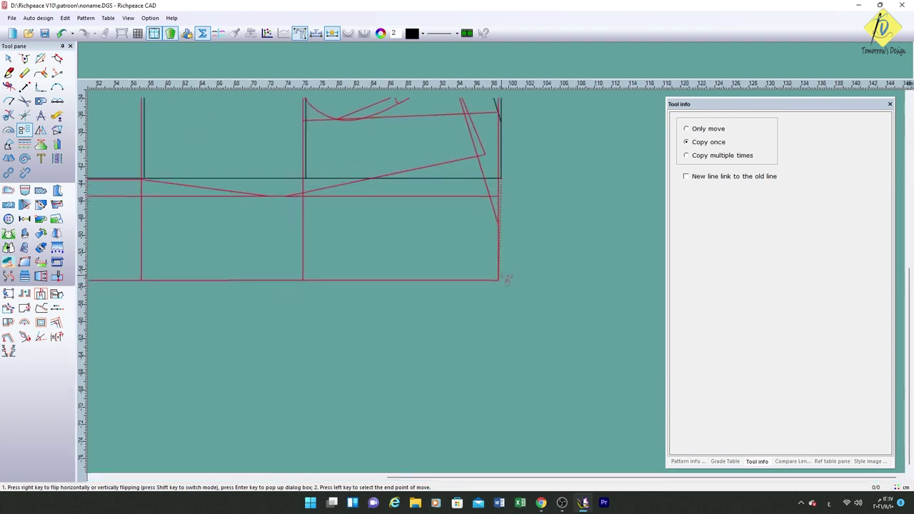
{"action": "left_click", "coordinate": [512, 420]}
{"action": "key", "text": "F5"}
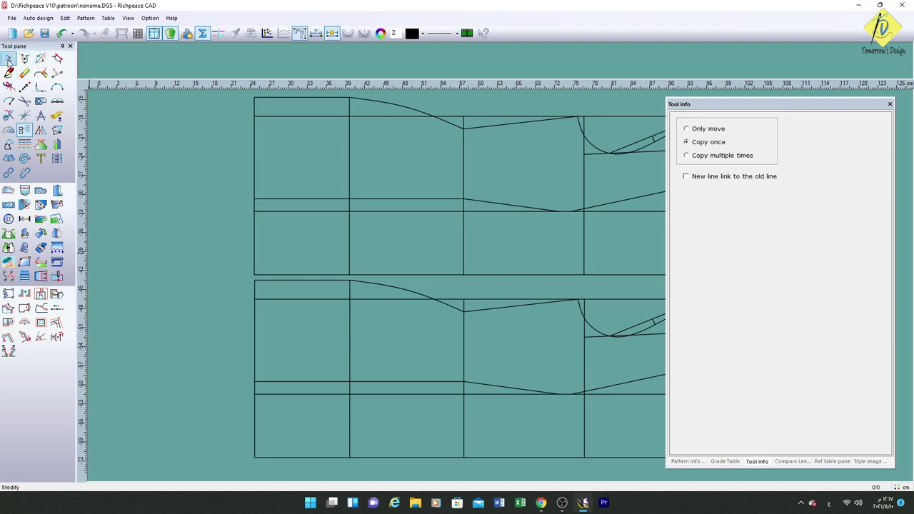
Step: Delete the lower block's top-left lines, curve, short horizontal line and two slanted lines
{"action": "left_click", "coordinate": [24, 72]}
{"action": "left_click", "coordinate": [255, 291]}
{"action": "left_click", "coordinate": [279, 284]}
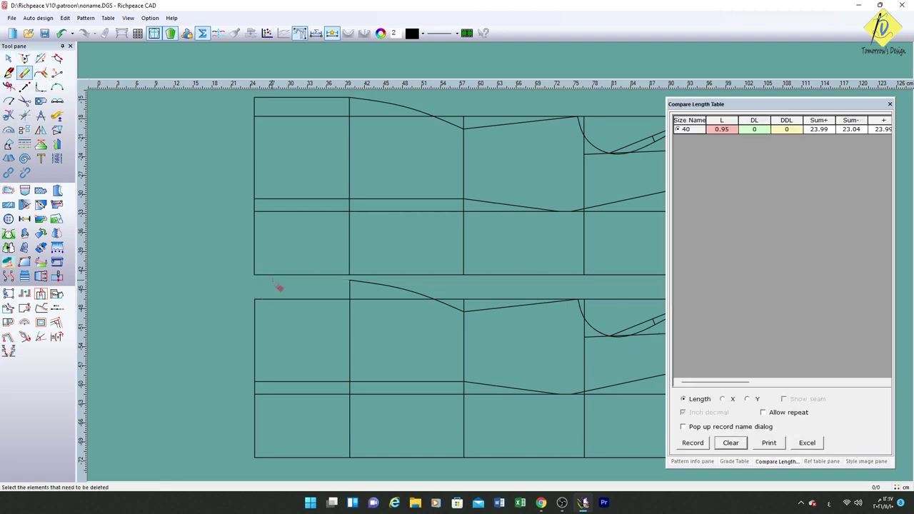
{"action": "left_click", "coordinate": [387, 291]}
{"action": "left_click", "coordinate": [431, 382]}
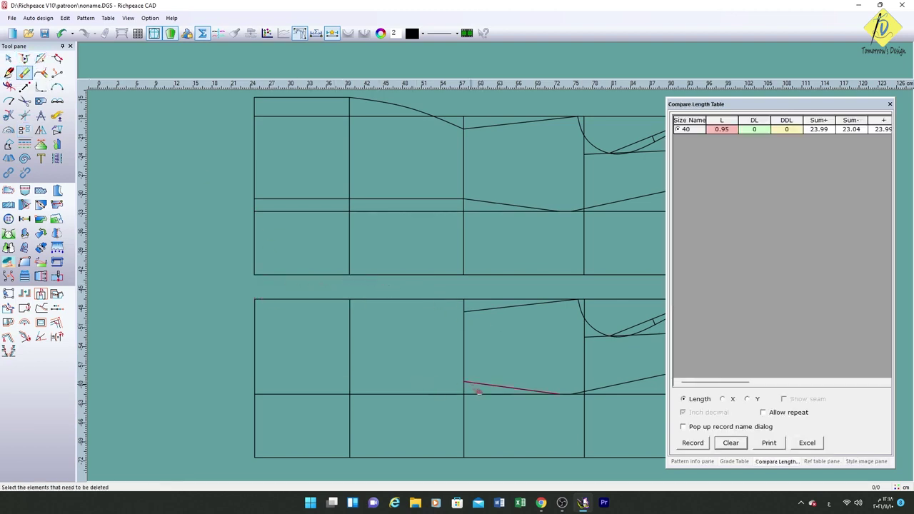
{"action": "left_click", "coordinate": [510, 392]}
{"action": "left_click", "coordinate": [498, 317]}
Step: Delete the lower block's right-side arc, remaining slanted lines and lower horizontal line
{"action": "scroll", "coordinate": [577, 395], "scroll_direction": "right", "scroll_amount": 3}
{"action": "scroll", "coordinate": [608, 373], "scroll_direction": "right", "scroll_amount": 3}
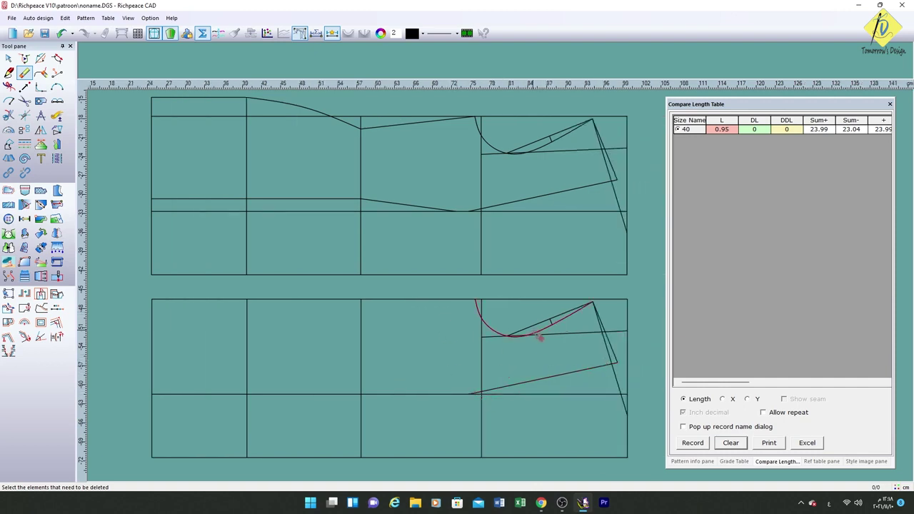
{"action": "left_click", "coordinate": [541, 331]}
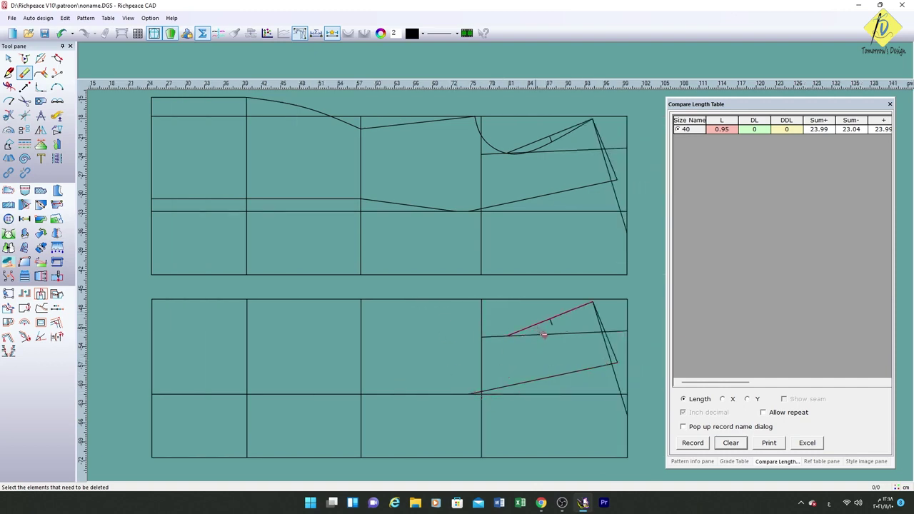
{"action": "left_click", "coordinate": [607, 327]}
{"action": "left_click", "coordinate": [592, 365]}
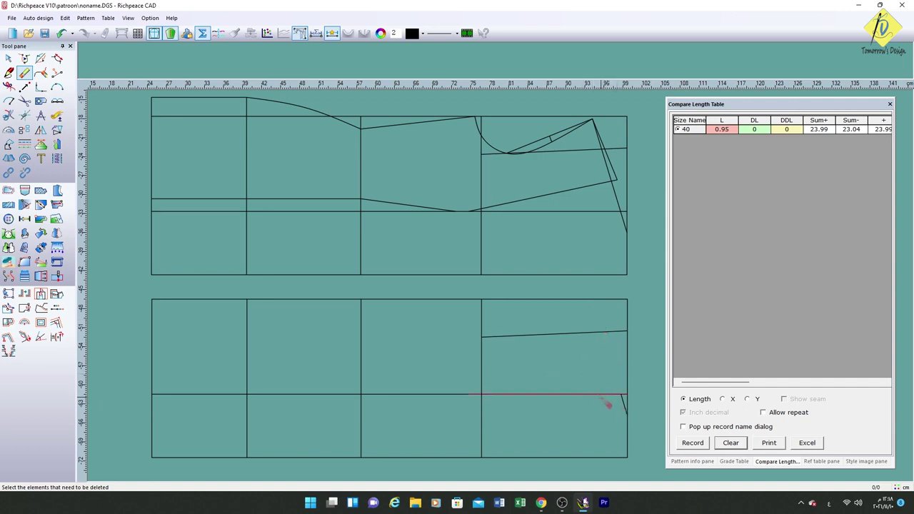
{"action": "left_click", "coordinate": [606, 397]}
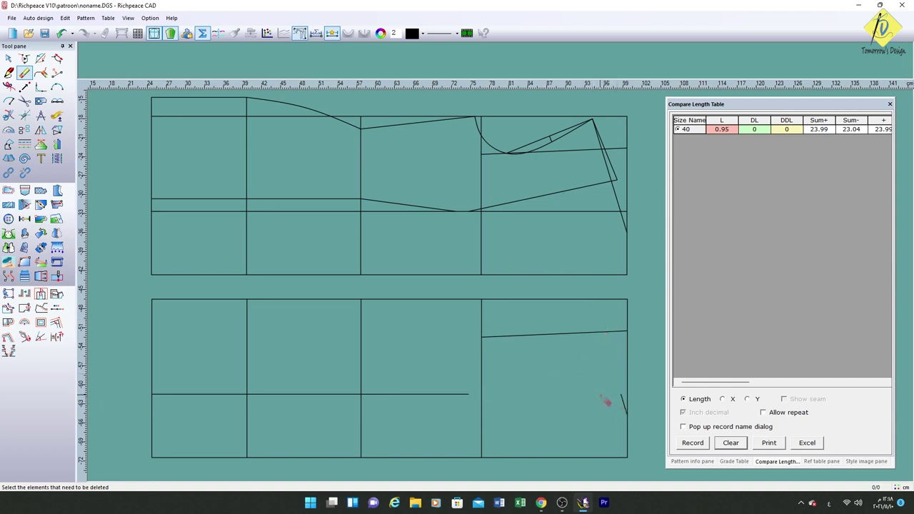
{"action": "left_click", "coordinate": [402, 395]}
{"action": "left_click", "coordinate": [9, 73]}
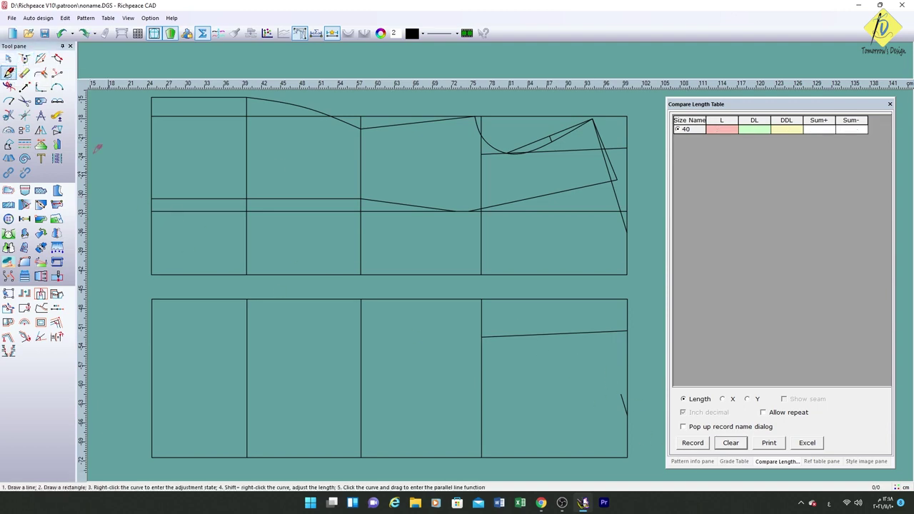
Step: Set the lower block's bottom edge length to 77 cm
{"action": "left_click", "coordinate": [57, 59]}
{"action": "left_click", "coordinate": [593, 458]}
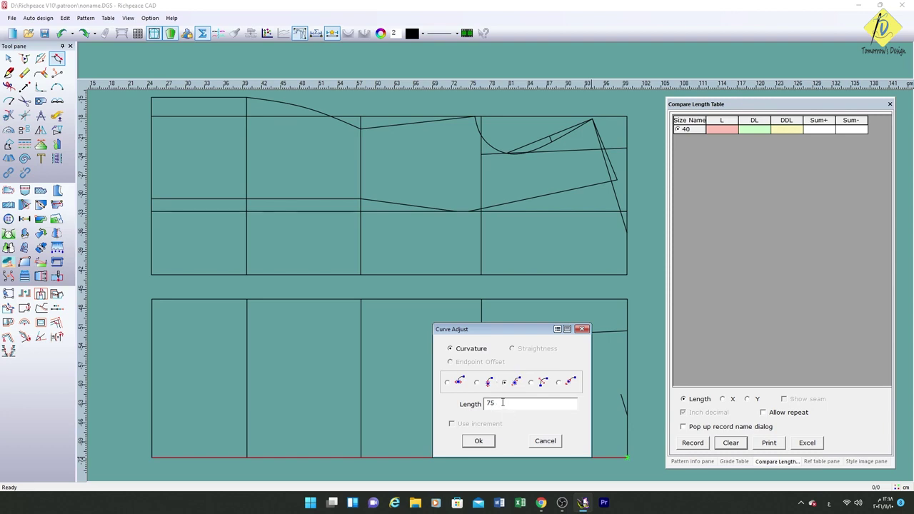
{"action": "left_click", "coordinate": [536, 405]}
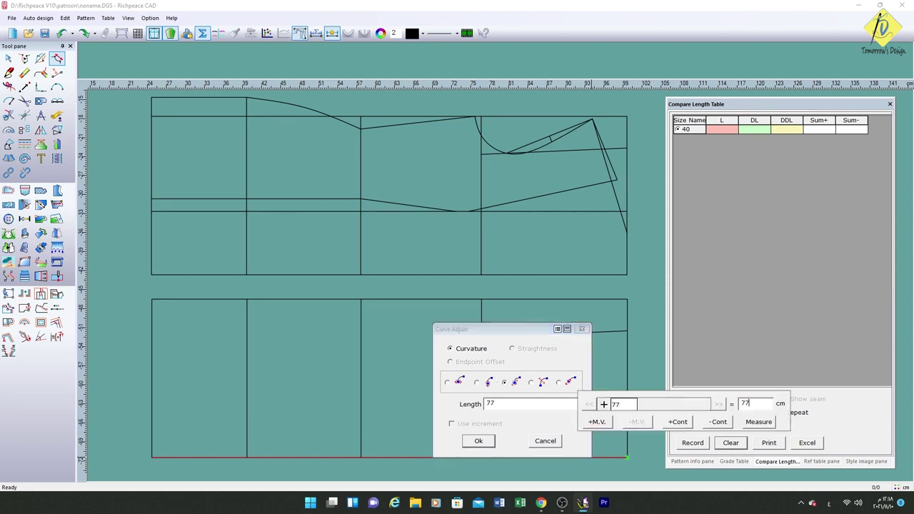
{"action": "key", "text": "Return"}
{"action": "left_click", "coordinate": [479, 441]}
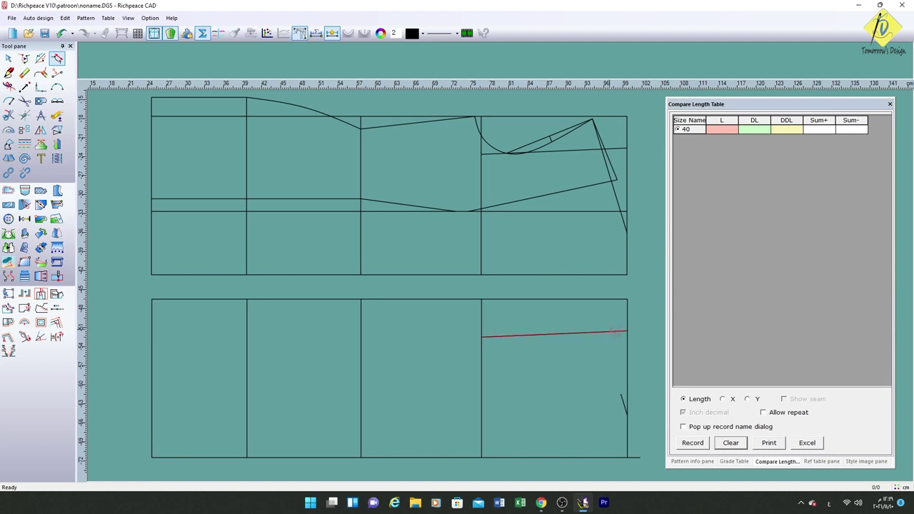
Step: Extend the slanted middle line by an increment
{"action": "left_click", "coordinate": [614, 331]}
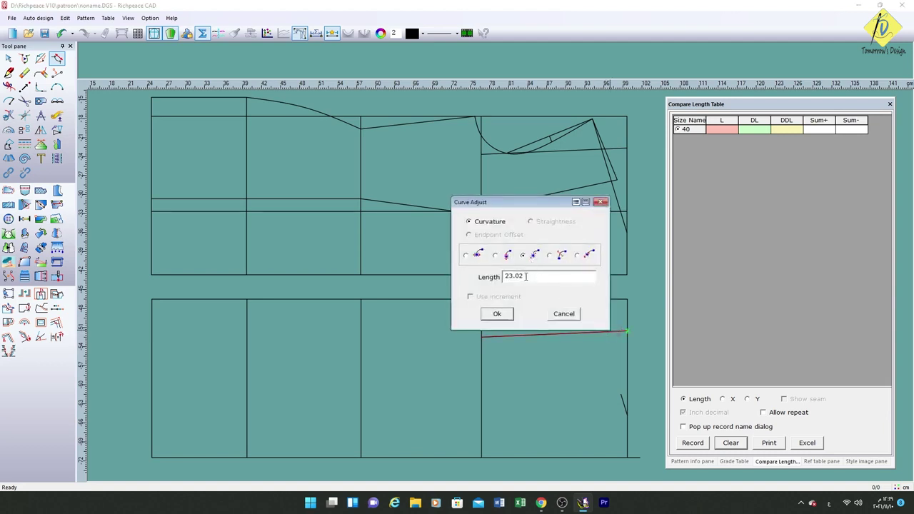
{"action": "left_click", "coordinate": [548, 278]}
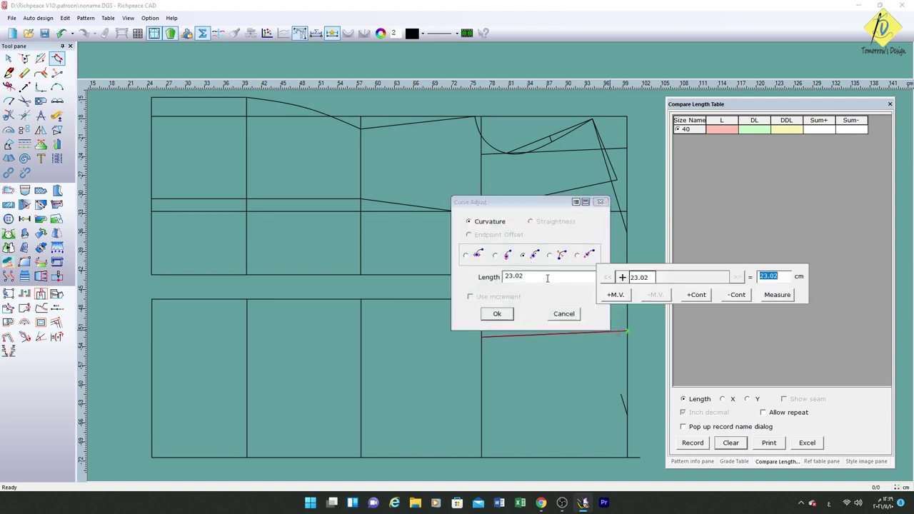
{"action": "left_click", "coordinate": [575, 202]}
{"action": "left_click", "coordinate": [600, 218]}
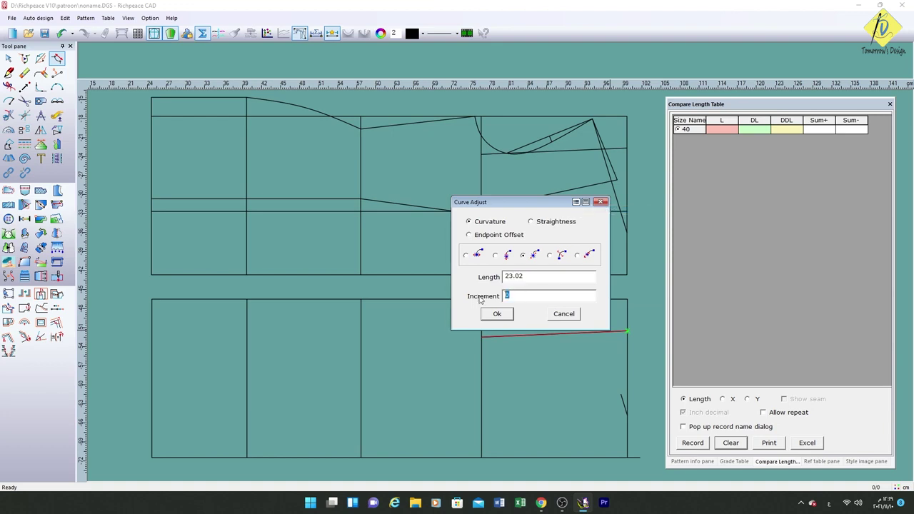
{"action": "left_click", "coordinate": [498, 314]}
Step: Lengthen the top-right edge from 23 cm to 25 cm
{"action": "left_click", "coordinate": [548, 301]}
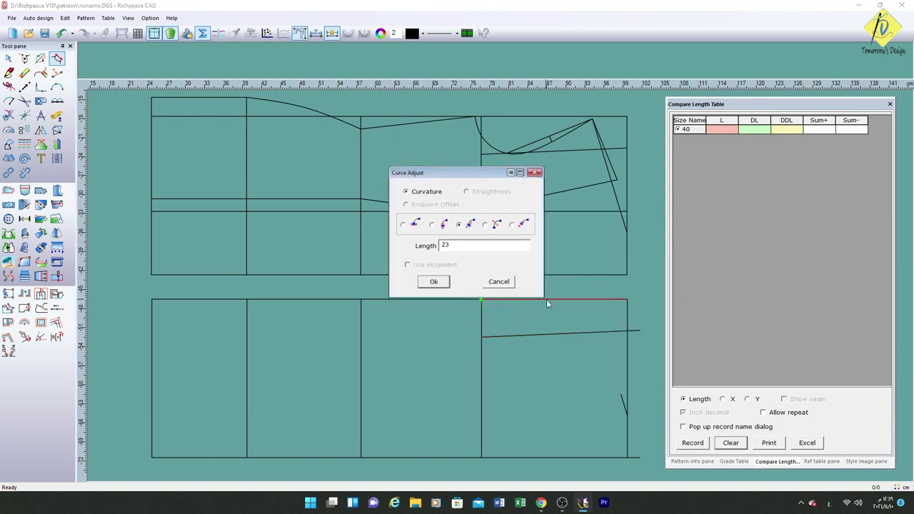
{"action": "left_click", "coordinate": [462, 245]}
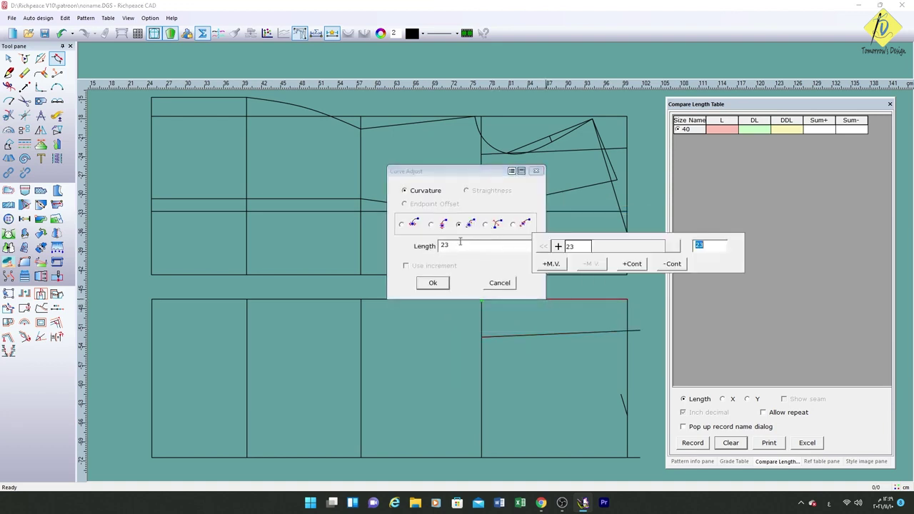
{"action": "type", "text": "25"}
{"action": "left_click", "coordinate": [433, 283]}
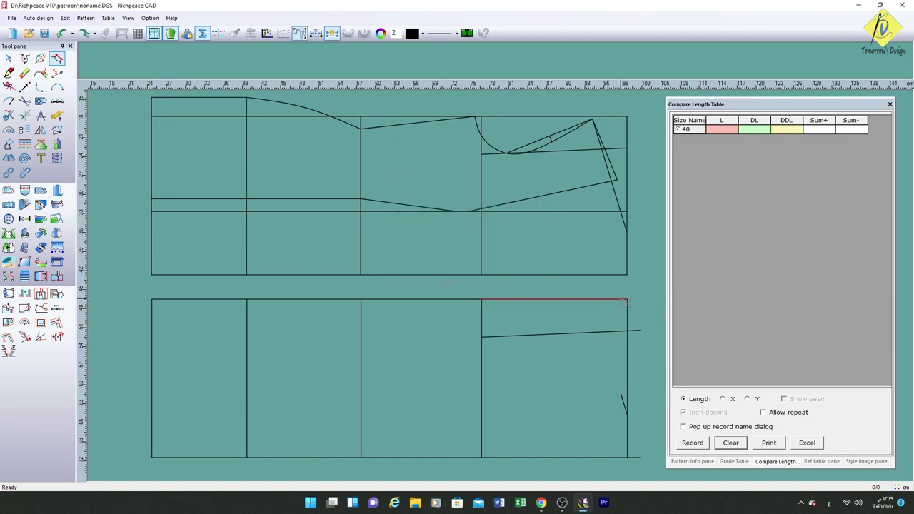
{"action": "left_click", "coordinate": [626, 300]}
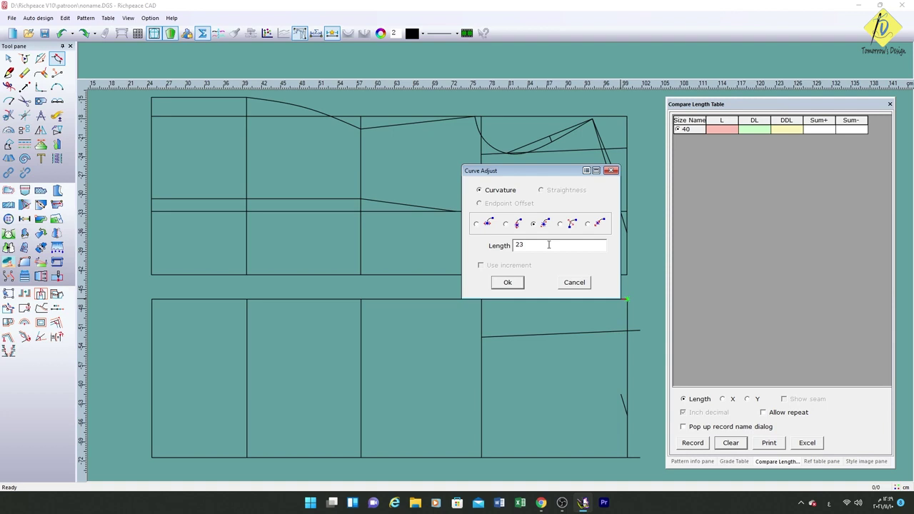
{"action": "left_click", "coordinate": [548, 245]}
{"action": "type", "text": "25"}
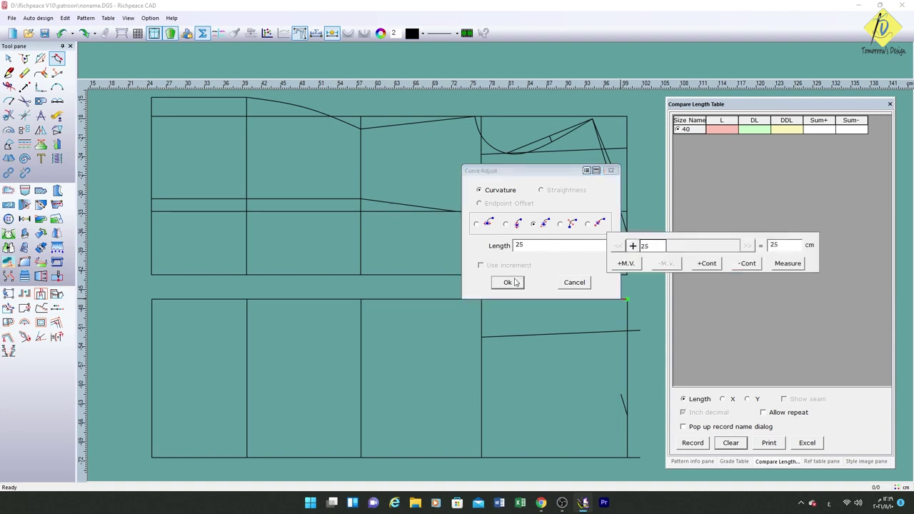
{"action": "left_click", "coordinate": [508, 282]}
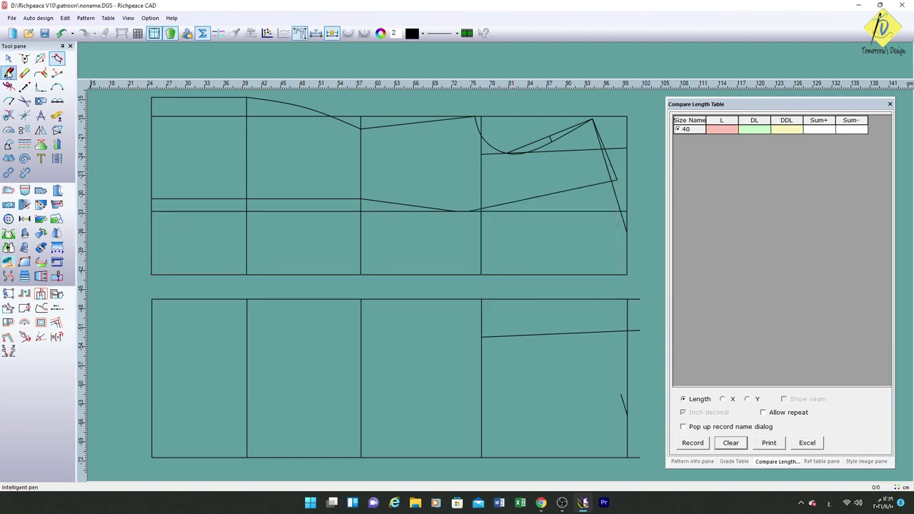
Step: Draw a new right edge at the extended width, remove the old one, and divide it into scallops
{"action": "left_click", "coordinate": [9, 73]}
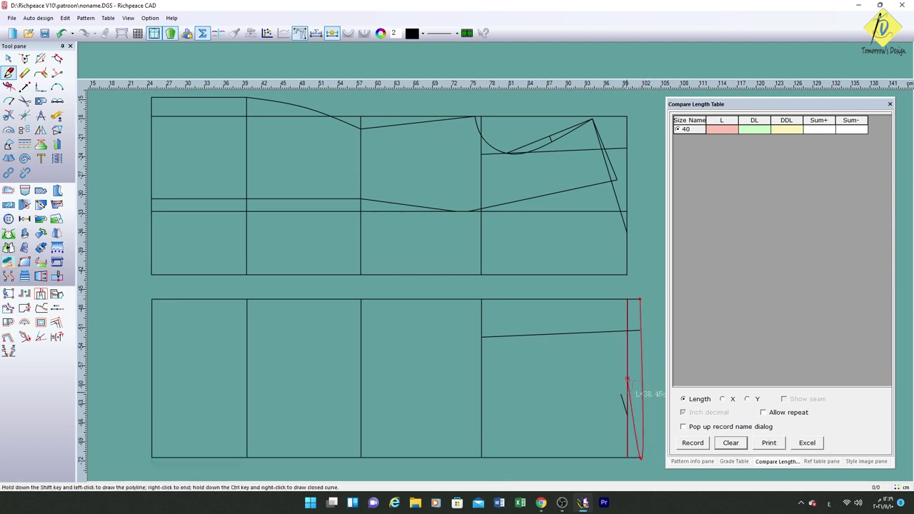
{"action": "left_click_drag", "start_coordinate": [640, 300], "coordinate": [627, 457]}
{"action": "left_click", "coordinate": [24, 73]}
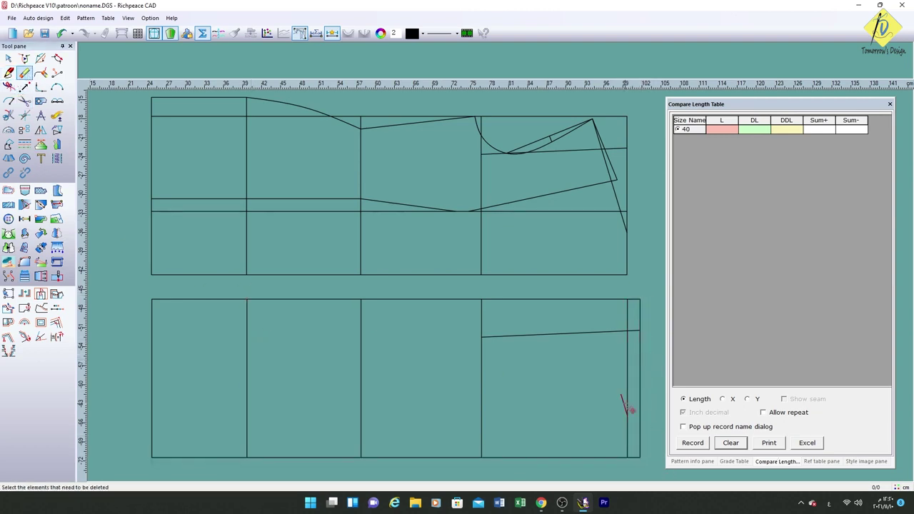
{"action": "left_click_drag", "start_coordinate": [624, 400], "coordinate": [633, 407]}
{"action": "left_click", "coordinate": [57, 101]}
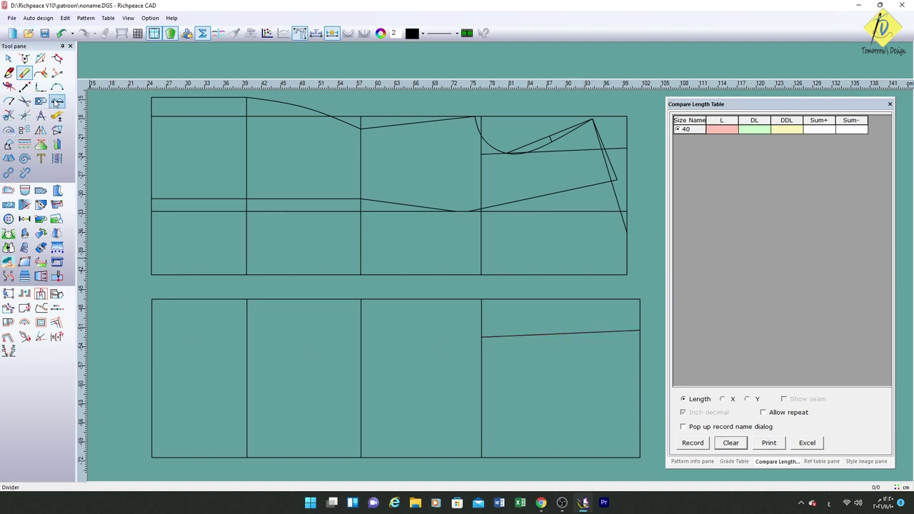
{"action": "left_click", "coordinate": [640, 457]}
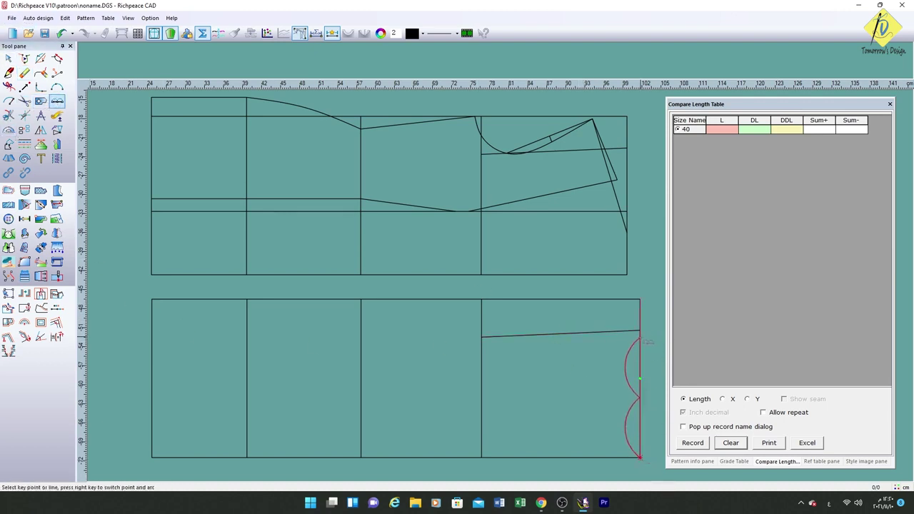
{"action": "left_click", "coordinate": [640, 331]}
Step: Draw a diagonal from a scallop point to 4.43 cm along the middle line, then erase the scallops
{"action": "key", "text": "f"}
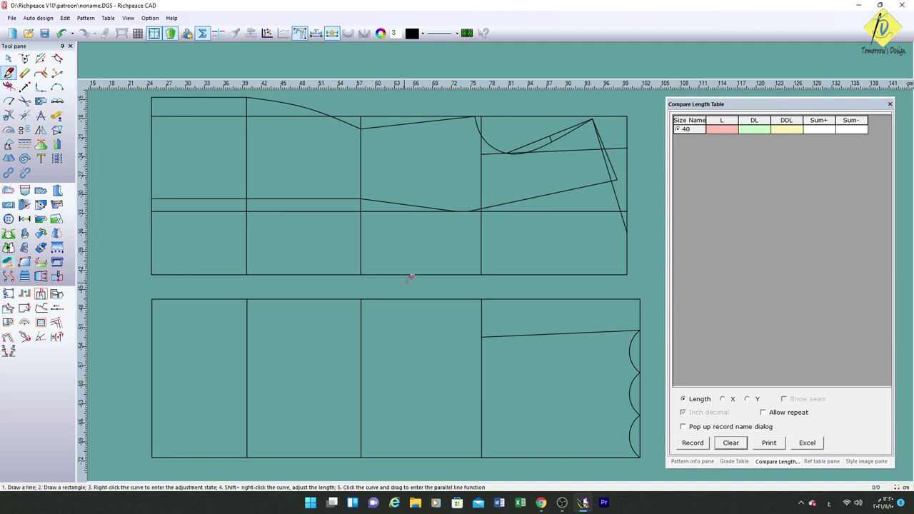
{"action": "left_click", "coordinate": [638, 412]}
{"action": "left_click", "coordinate": [612, 334]}
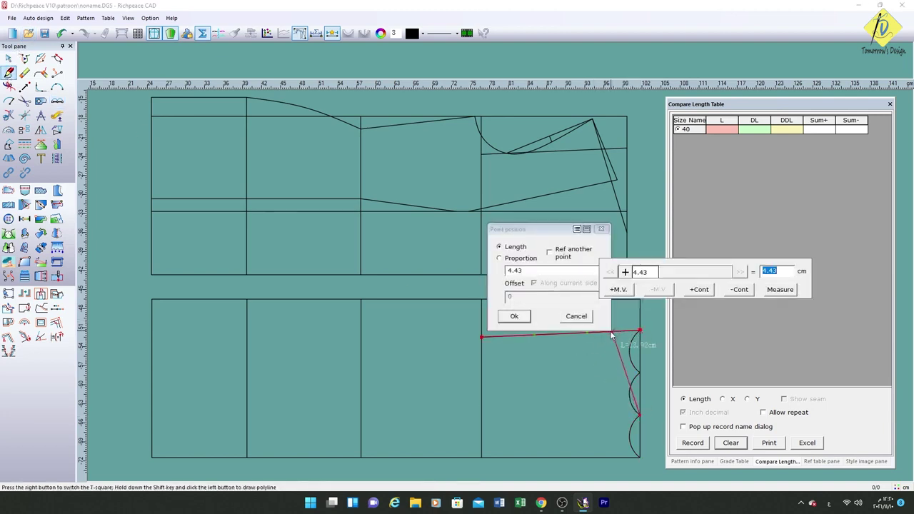
{"action": "type", "text": "4"}
{"action": "left_click", "coordinate": [514, 316]}
{"action": "left_click", "coordinate": [25, 73]}
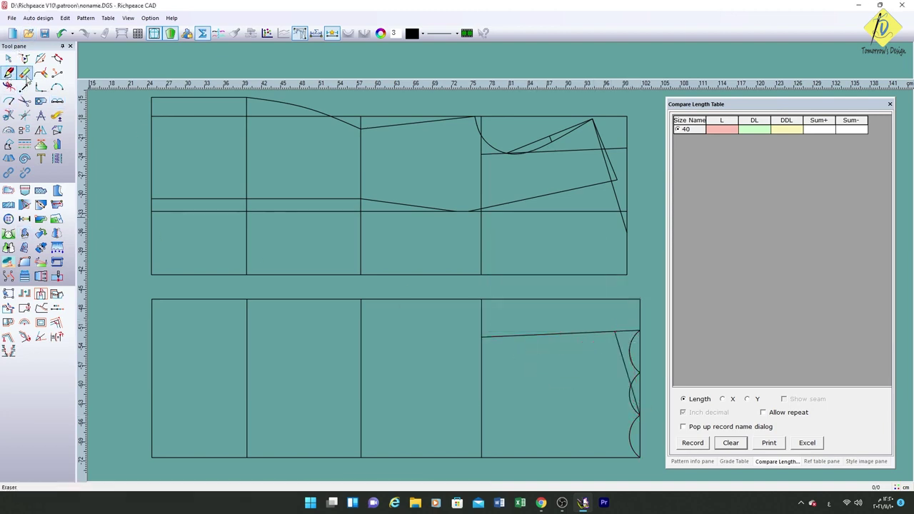
{"action": "left_click", "coordinate": [634, 446]}
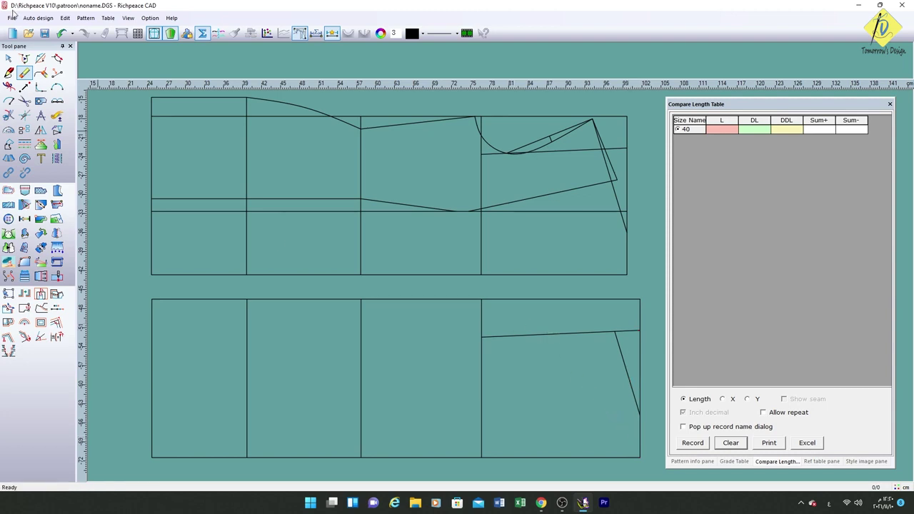
{"action": "left_click", "coordinate": [8, 73]}
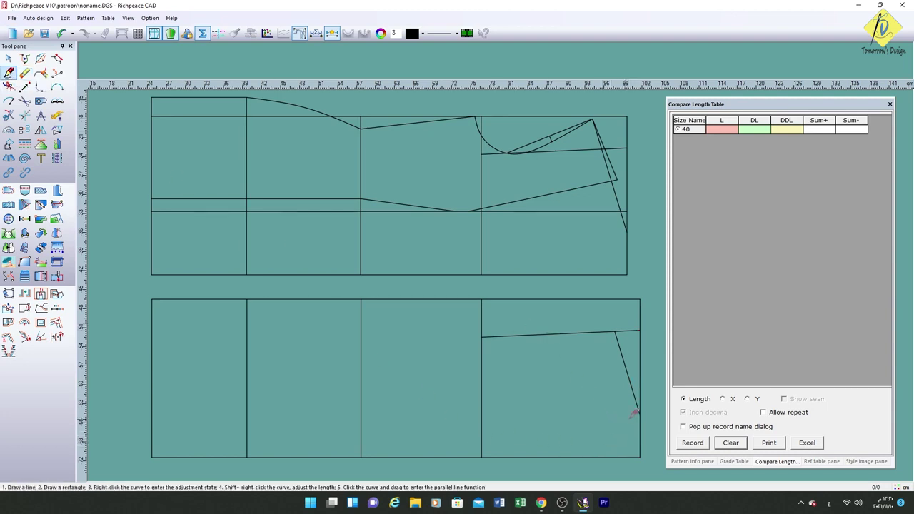
Step: Draw a 3.5 cm short vertical line starting 2.5 cm along the bottom edge
{"action": "left_click", "coordinate": [639, 457]}
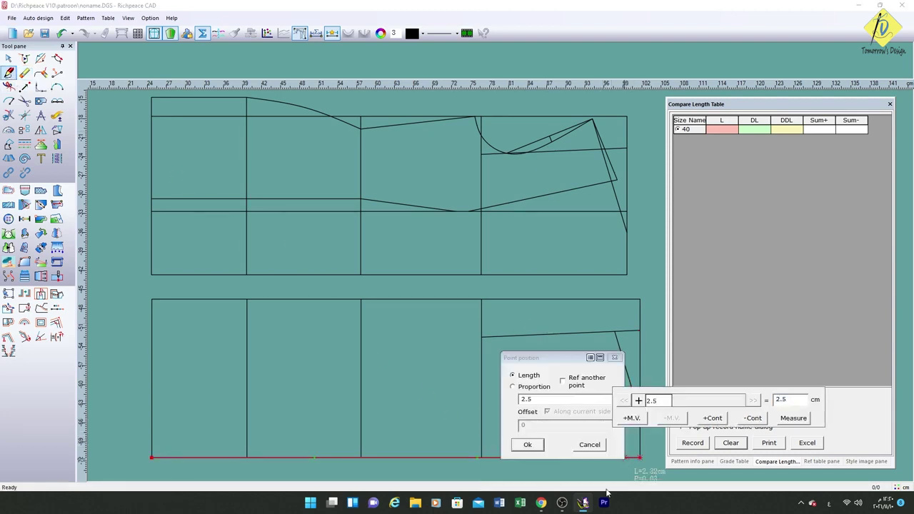
{"action": "left_click", "coordinate": [527, 445]}
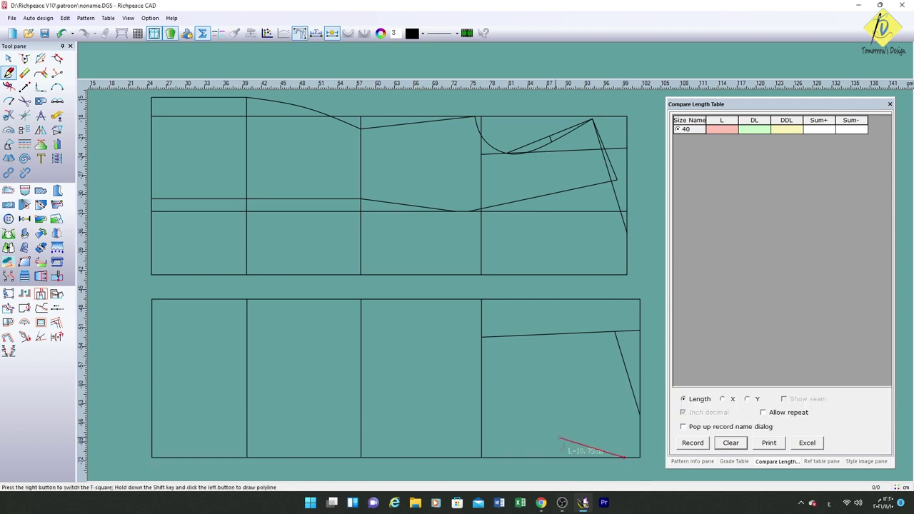
{"action": "left_click", "coordinate": [625, 430]}
{"action": "type", "text": "3.5"}
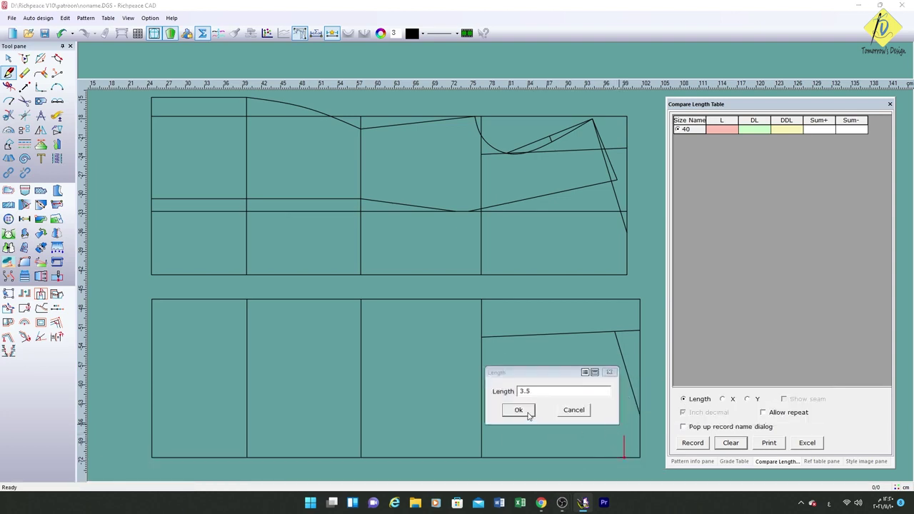
{"action": "left_click", "coordinate": [519, 410]}
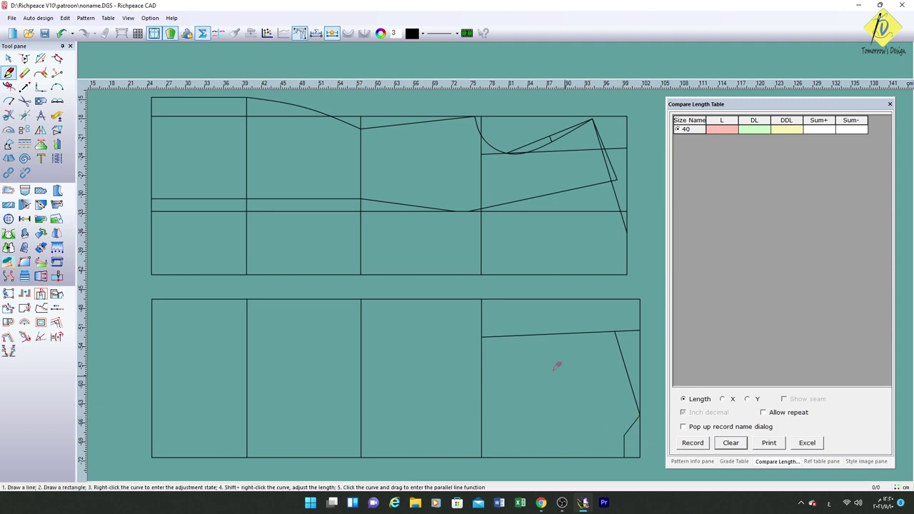
{"action": "right_click", "coordinate": [535, 387]}
Step: Select the bottom-right corner curve and zoom in on it
{"action": "left_click", "coordinate": [543, 394]}
{"action": "left_click", "coordinate": [632, 426]}
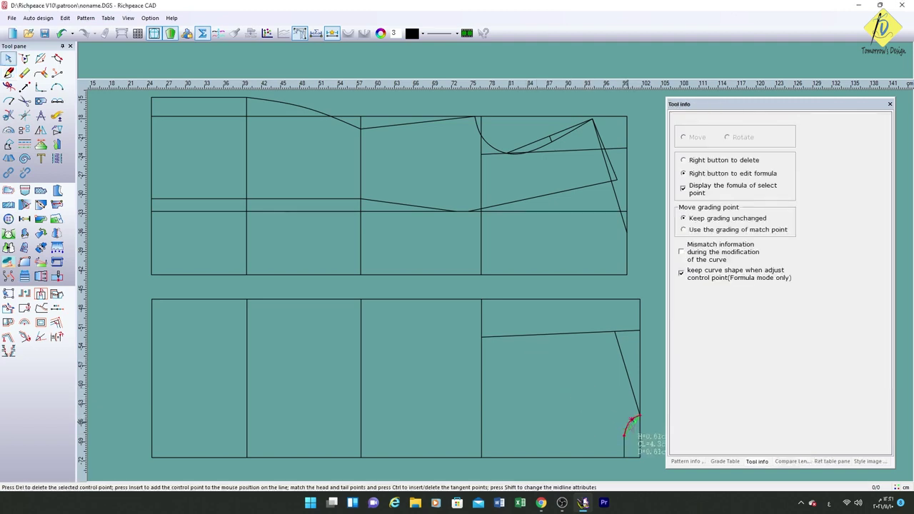
{"action": "left_click", "coordinate": [577, 415]}
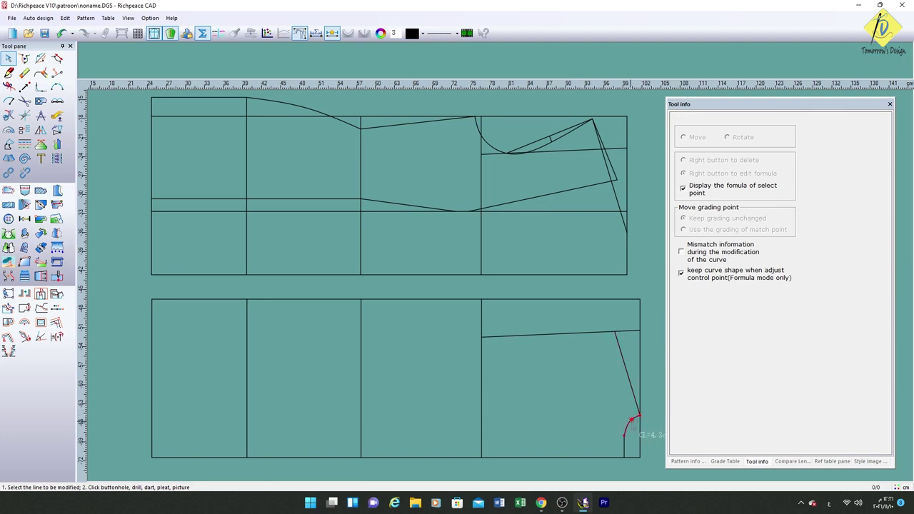
{"action": "left_click", "coordinate": [632, 420]}
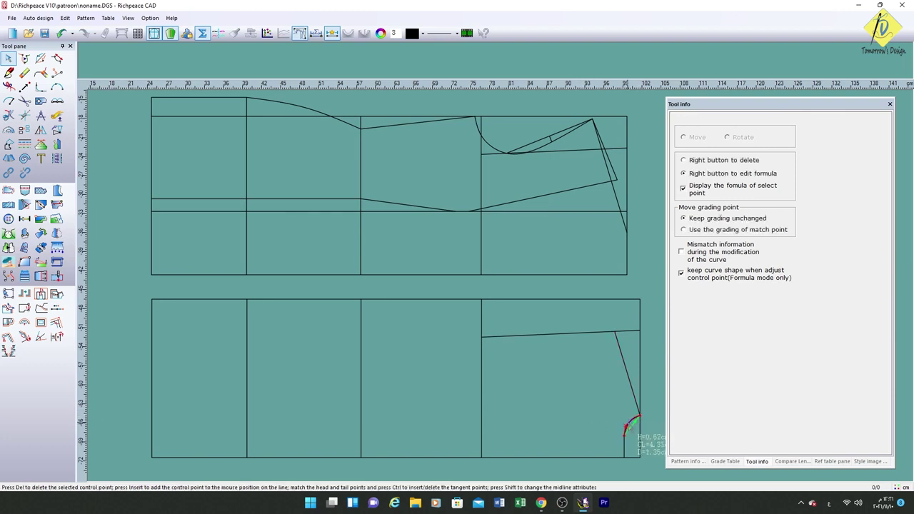
{"action": "left_click", "coordinate": [598, 424]}
{"action": "scroll", "coordinate": [614, 423], "scroll_direction": "up", "scroll_amount": 1}
{"action": "scroll", "coordinate": [616, 422], "scroll_direction": "up", "scroll_amount": 2}
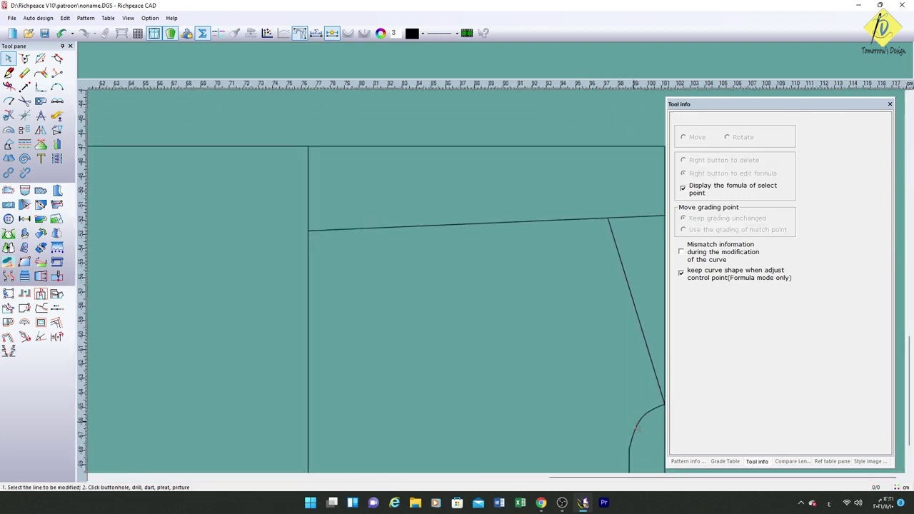
{"action": "middle_click_drag", "start_coordinate": [636, 427], "coordinate": [498, 286]}
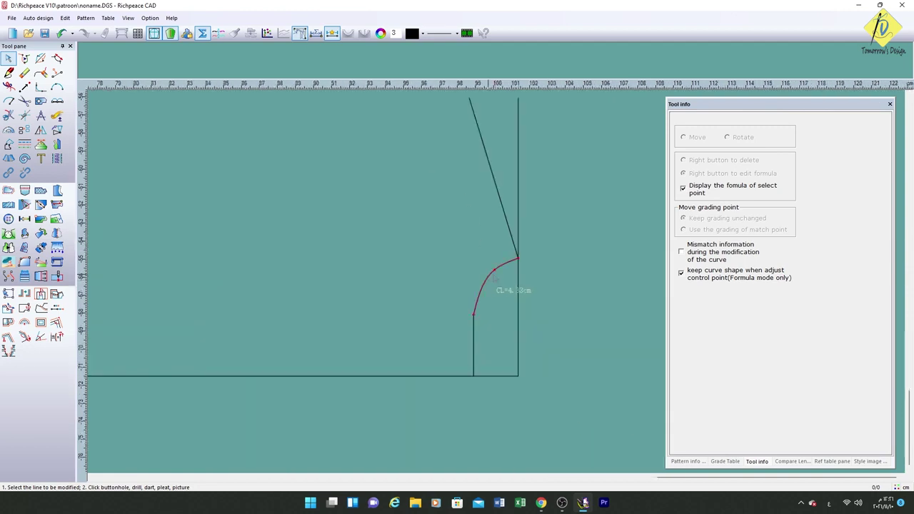
{"action": "left_click", "coordinate": [490, 282]}
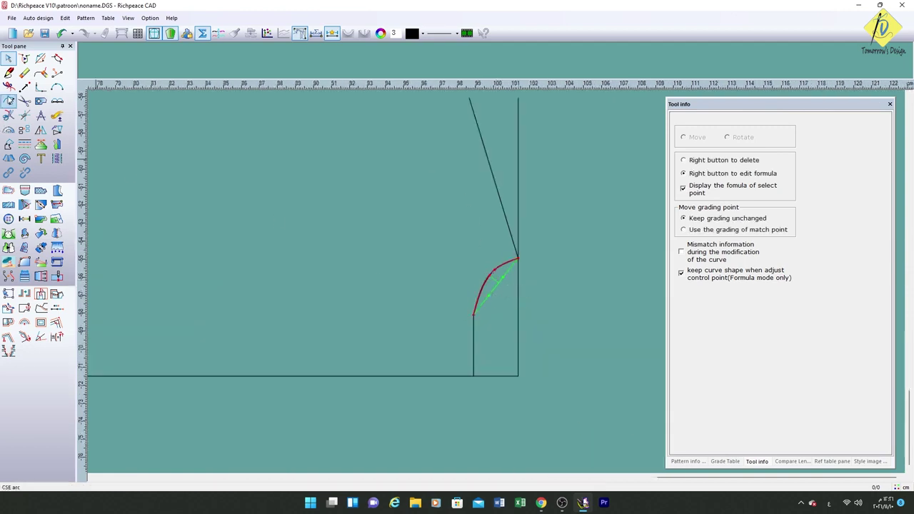
Step: Replace the old corner curve with a new connector bowed into a smooth curve
{"action": "left_click", "coordinate": [24, 73]}
{"action": "left_click", "coordinate": [491, 282]}
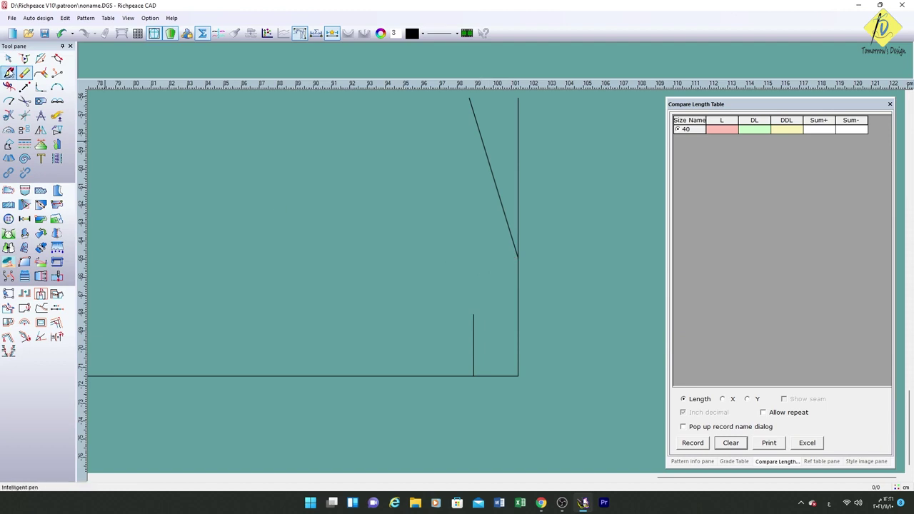
{"action": "left_click", "coordinate": [9, 73]}
{"action": "left_click", "coordinate": [518, 258]}
{"action": "left_click", "coordinate": [474, 314]}
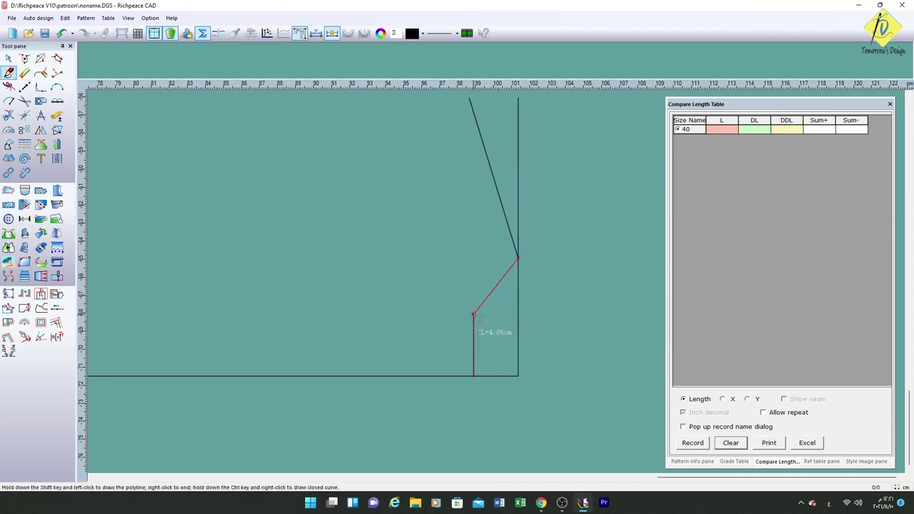
{"action": "right_click", "coordinate": [474, 314]}
{"action": "key", "text": "a"}
{"action": "left_click_drag", "start_coordinate": [490, 301], "coordinate": [488, 286]}
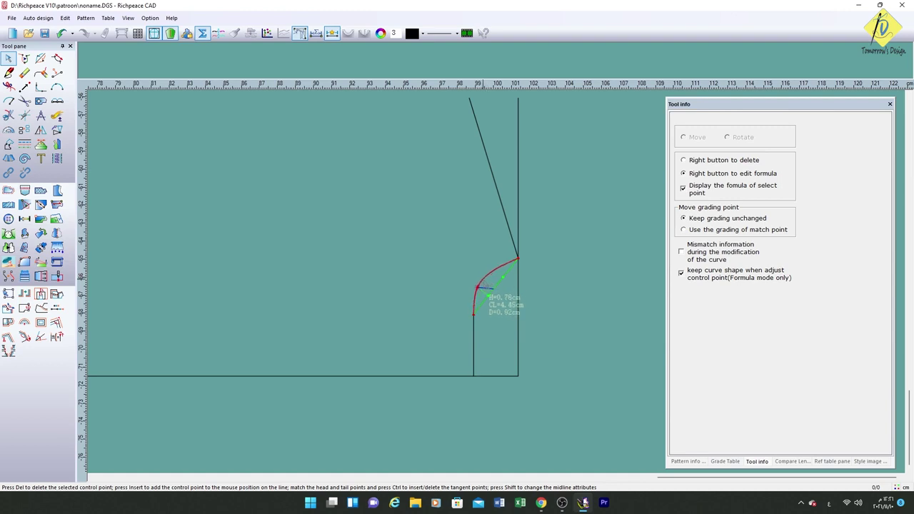
{"action": "right_click", "coordinate": [569, 279]}
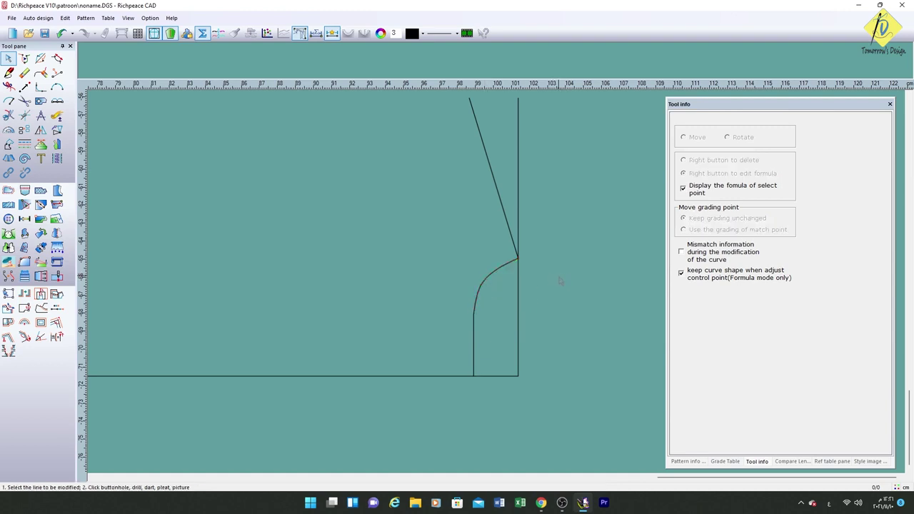
Step: Add a line parallel to and 12 cm above the lower block's bottom edge
{"action": "scroll", "coordinate": [519, 284], "scroll_direction": "down", "scroll_amount": 3}
{"action": "middle_click_drag", "start_coordinate": [652, 253], "coordinate": [499, 254]}
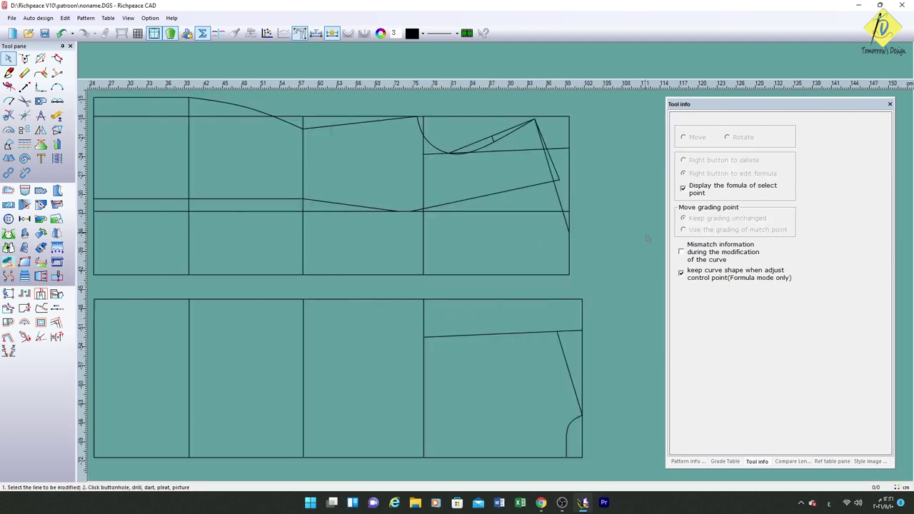
{"action": "left_click", "coordinate": [9, 72]}
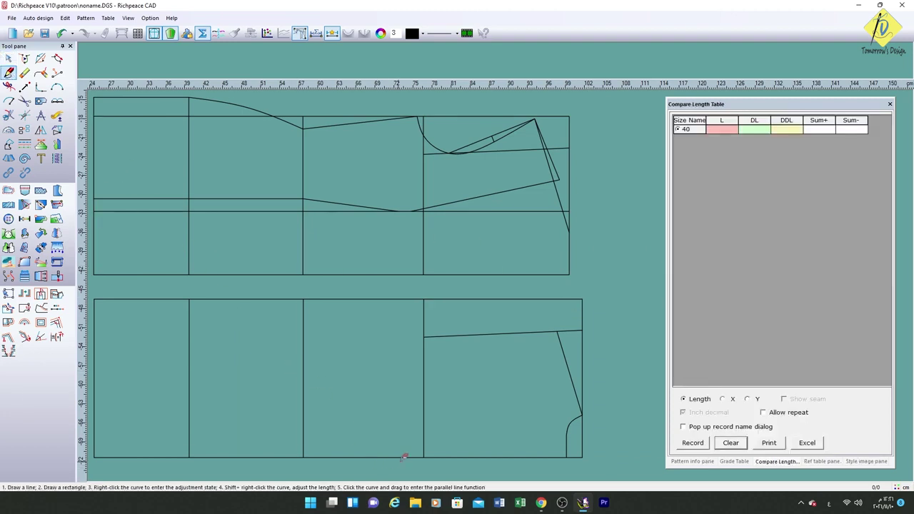
{"action": "left_click_drag", "start_coordinate": [404, 458], "coordinate": [404, 404]}
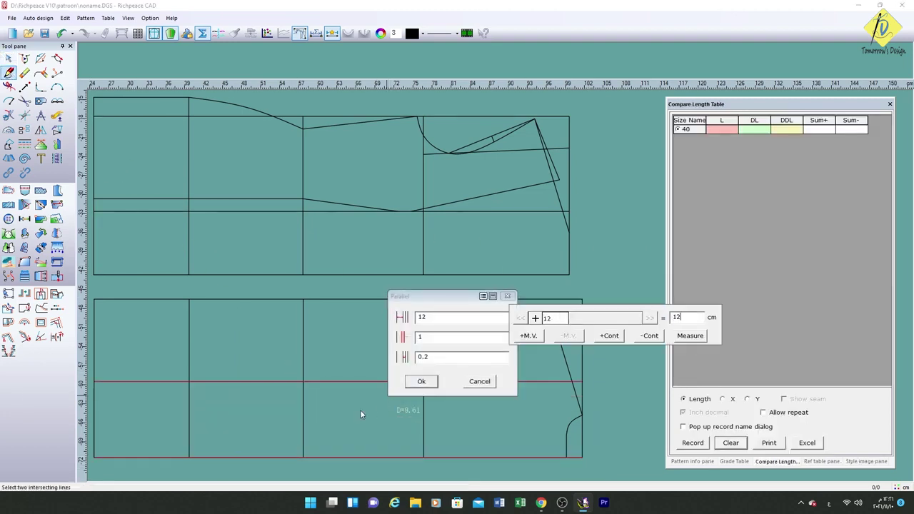
{"action": "left_click", "coordinate": [421, 382]}
Step: Draw a curve from 1 cm along the top edge through 3 cm down the divider to 6 cm along
{"action": "left_click", "coordinate": [422, 300]}
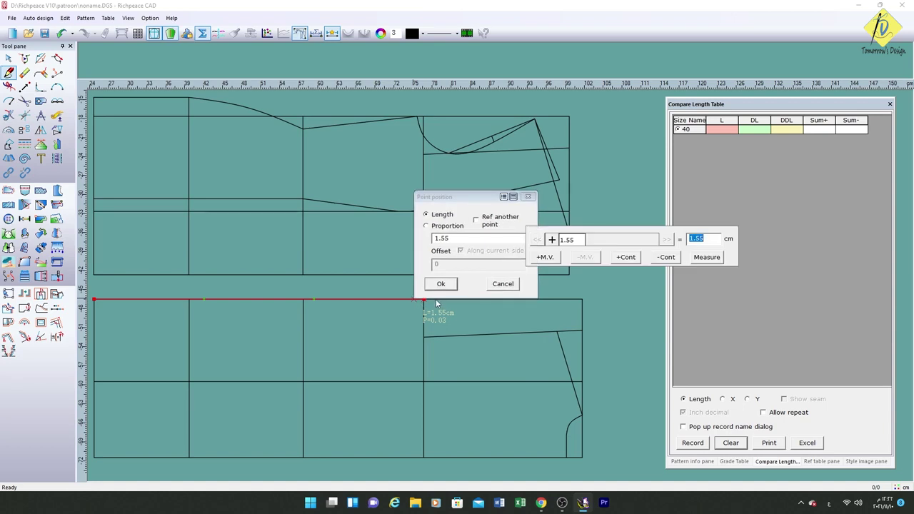
{"action": "type", "text": "1"}
{"action": "left_click", "coordinate": [441, 283]}
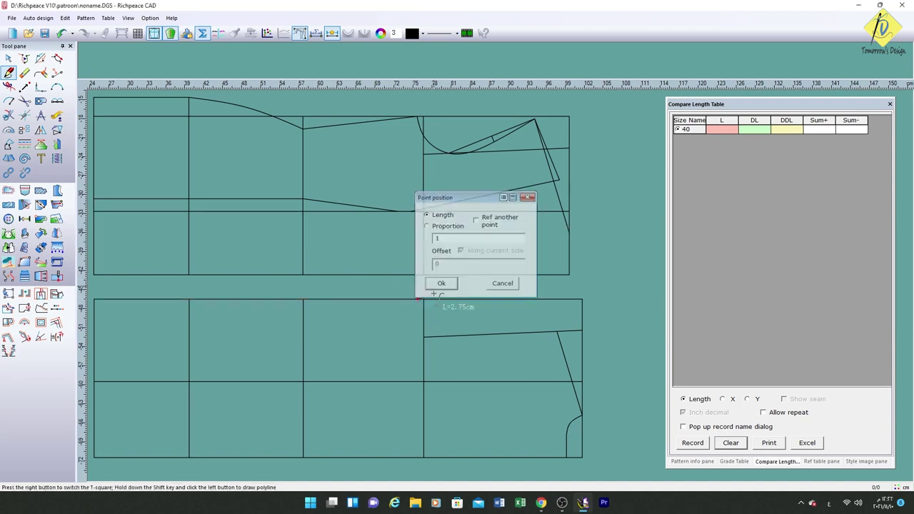
{"action": "left_click", "coordinate": [426, 317]}
{"action": "type", "text": "3"}
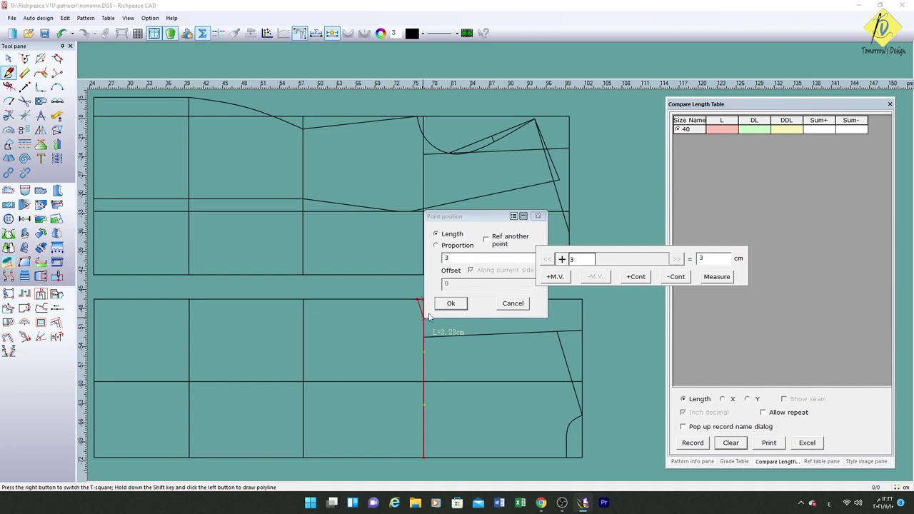
{"action": "key", "text": "Return"}
{"action": "left_click", "coordinate": [464, 335]}
{"action": "type", "text": "6"}
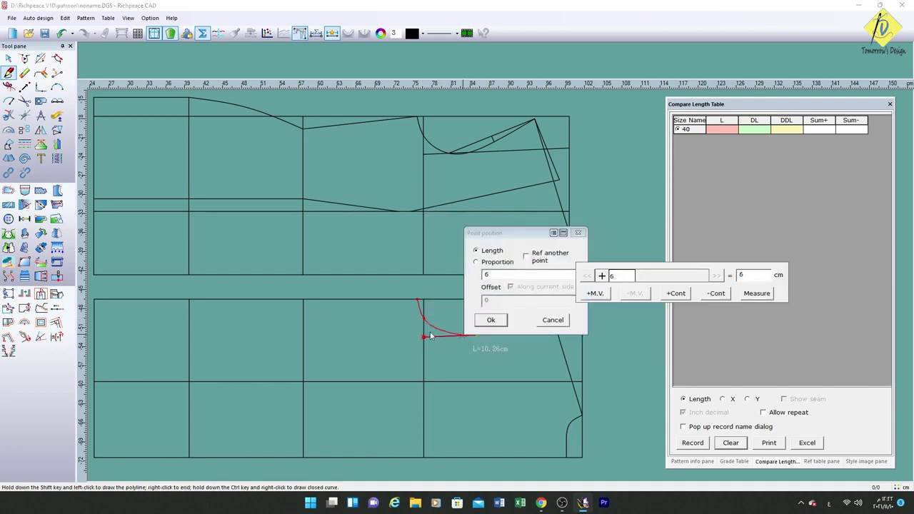
{"action": "key", "text": "Return"}
{"action": "right_click", "coordinate": [430, 336]}
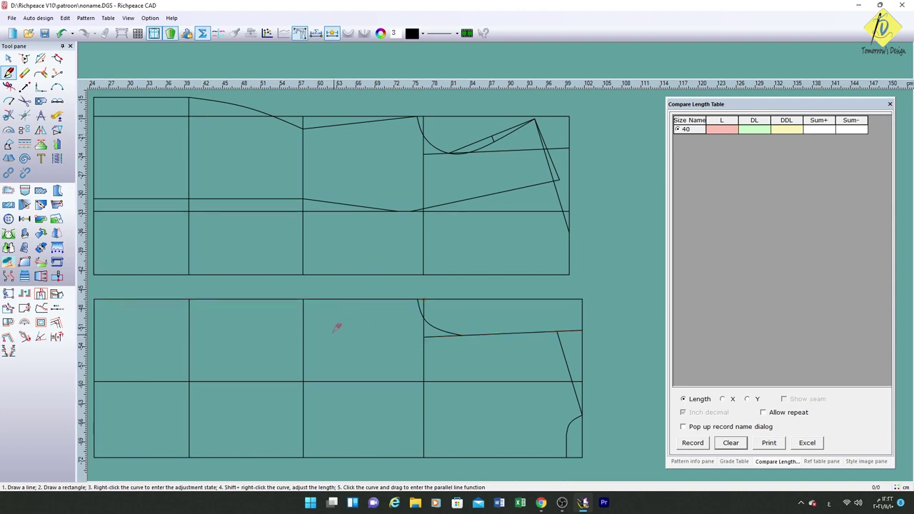
Step: Start a new top edge raised 1 cm at the left corner, running to the first divider
{"action": "key", "text": "Return"}
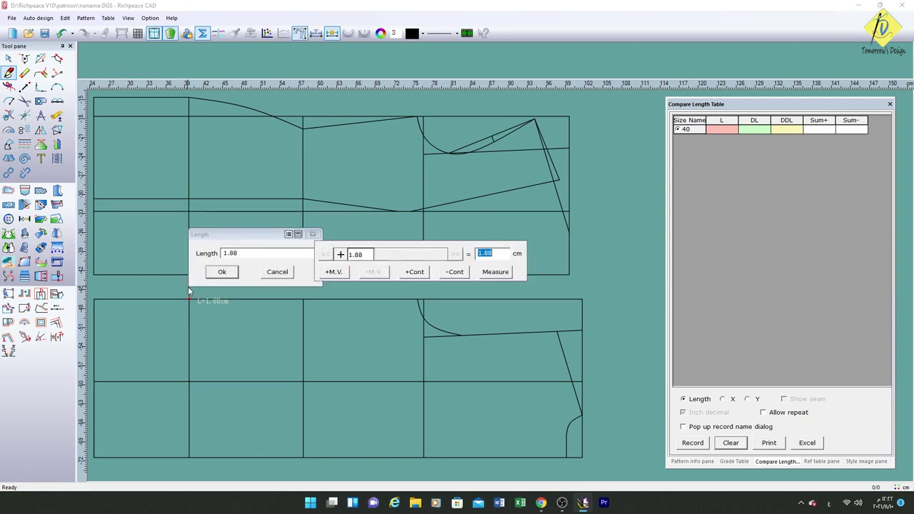
{"action": "type", "text": "1"}
{"action": "key", "text": "Return"}
{"action": "key", "text": "Return"}
{"action": "left_click", "coordinate": [94, 298]}
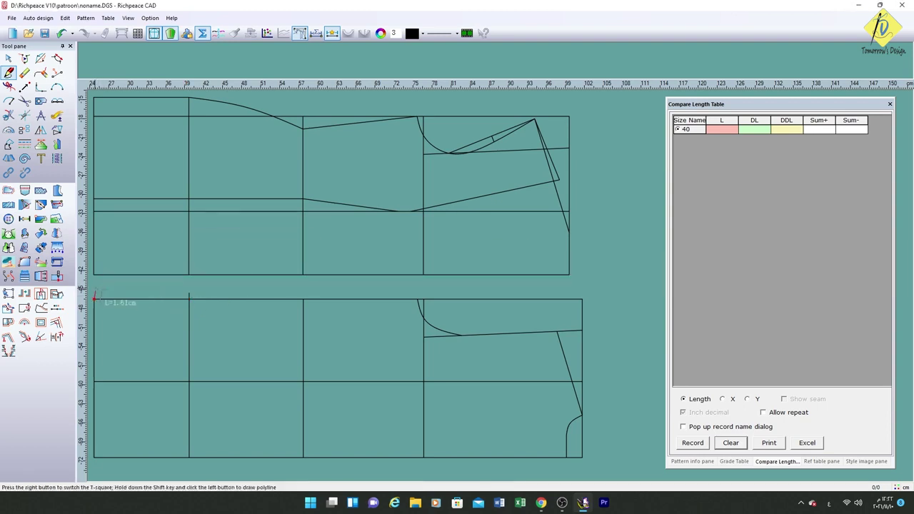
{"action": "key", "text": "Return"}
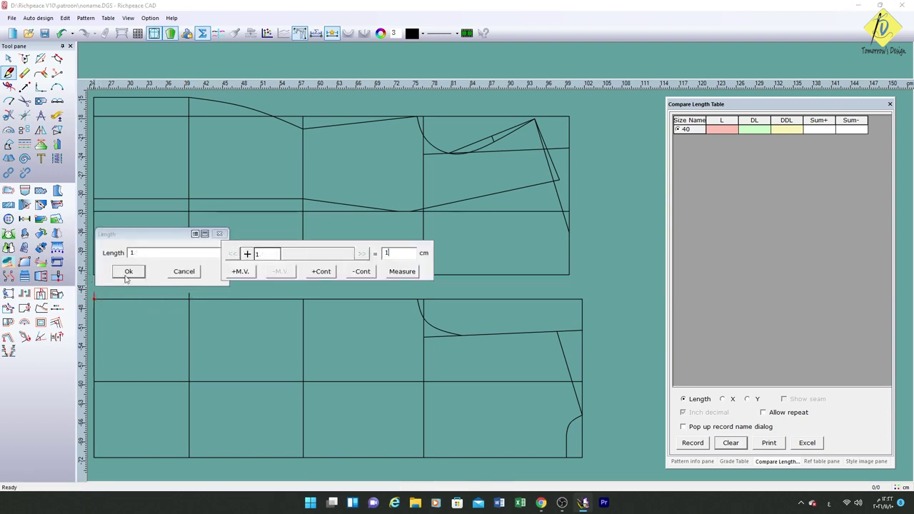
{"action": "left_click", "coordinate": [126, 278]}
{"action": "left_click", "coordinate": [94, 292]}
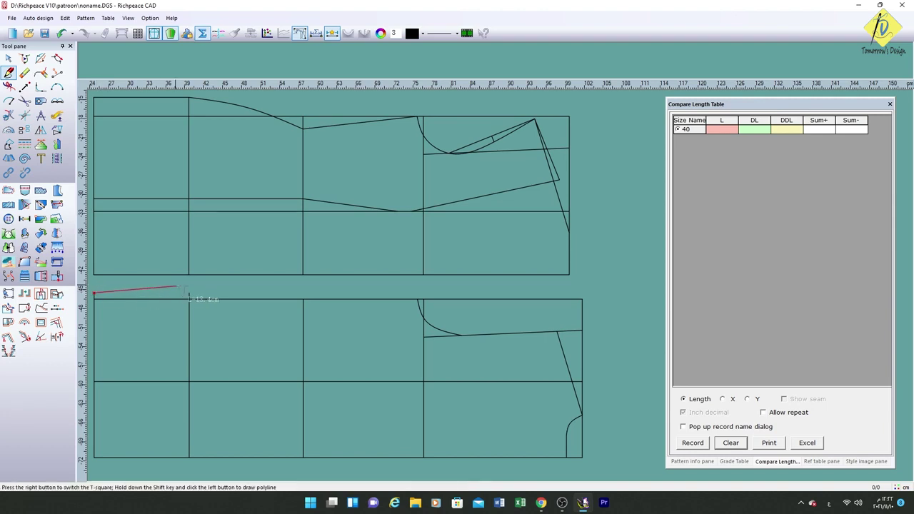
{"action": "left_click", "coordinate": [190, 293]}
{"action": "left_click", "coordinate": [189, 292]}
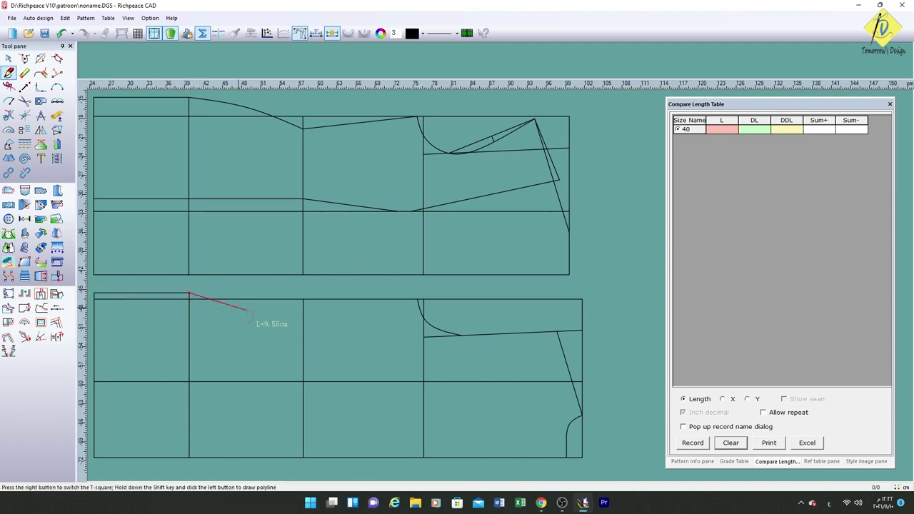
Step: Continue the edge 2 cm down the second divider and end it at the corner curve's top
{"action": "left_click", "coordinate": [303, 299]}
{"action": "type", "text": "2"}
{"action": "left_click", "coordinate": [333, 300]}
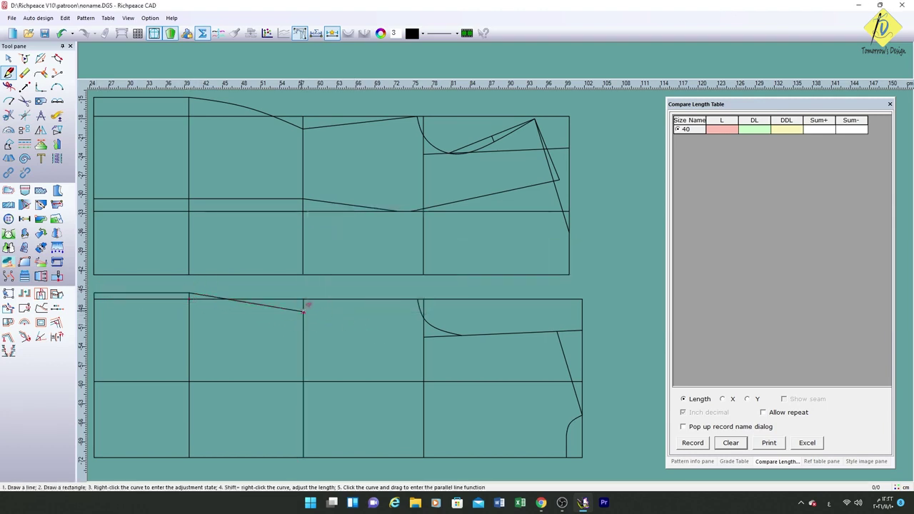
{"action": "left_click", "coordinate": [417, 300]}
{"action": "right_click", "coordinate": [418, 300]}
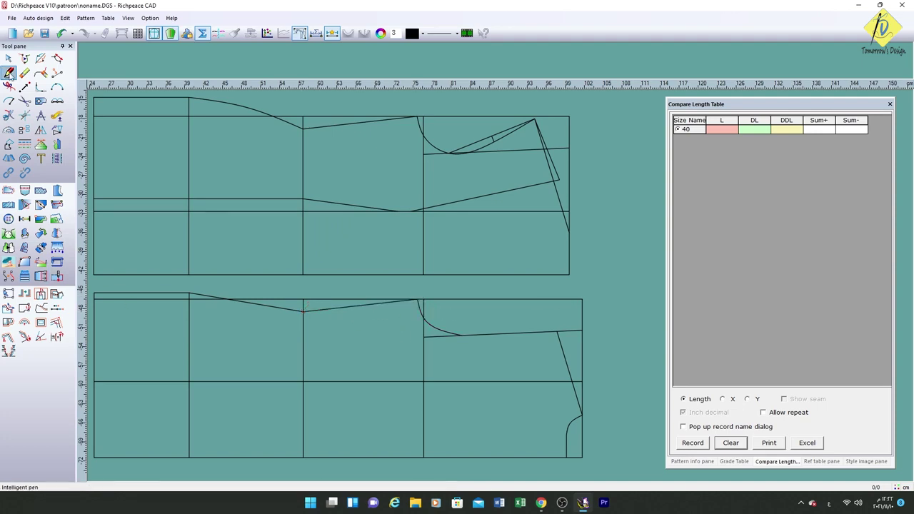
Step: Bend the sloping segment of the new top edge into a smooth curve
{"action": "left_click", "coordinate": [8, 59]}
{"action": "left_click", "coordinate": [265, 310]}
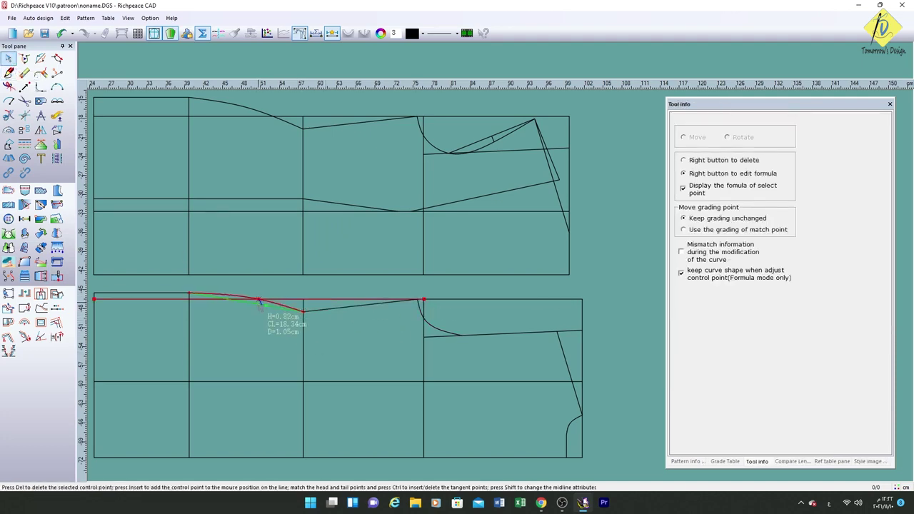
{"action": "left_click", "coordinate": [259, 301]}
{"action": "right_click", "coordinate": [253, 325]}
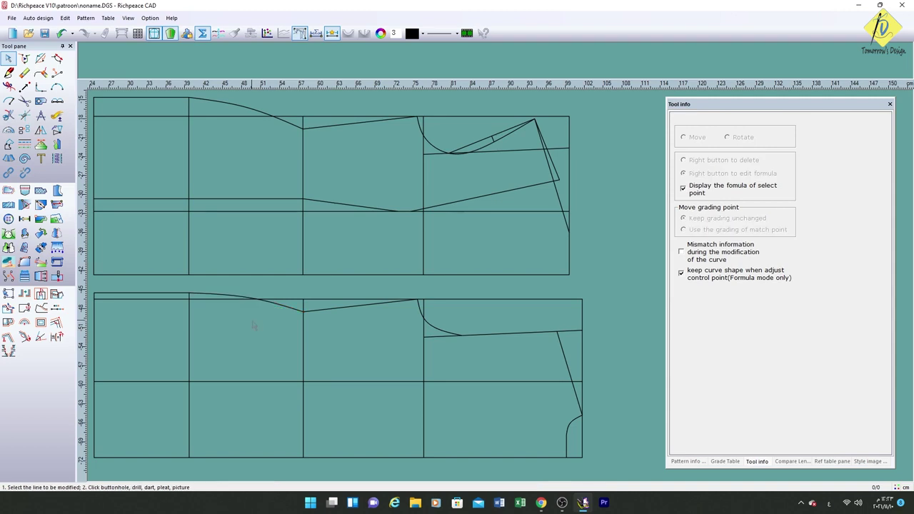
{"action": "left_click", "coordinate": [57, 100]}
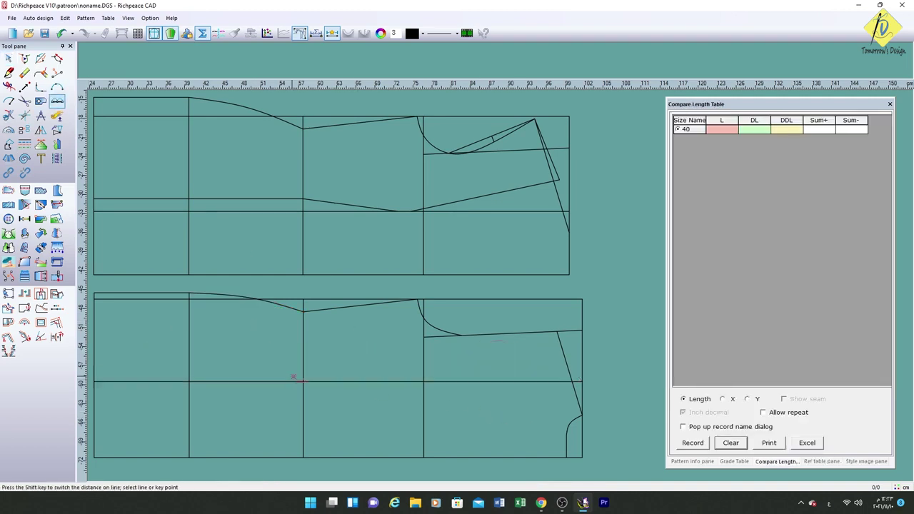
Step: Mark a point 1 cm along the centre vertical line of the lower block
{"action": "left_click", "coordinate": [316, 382]}
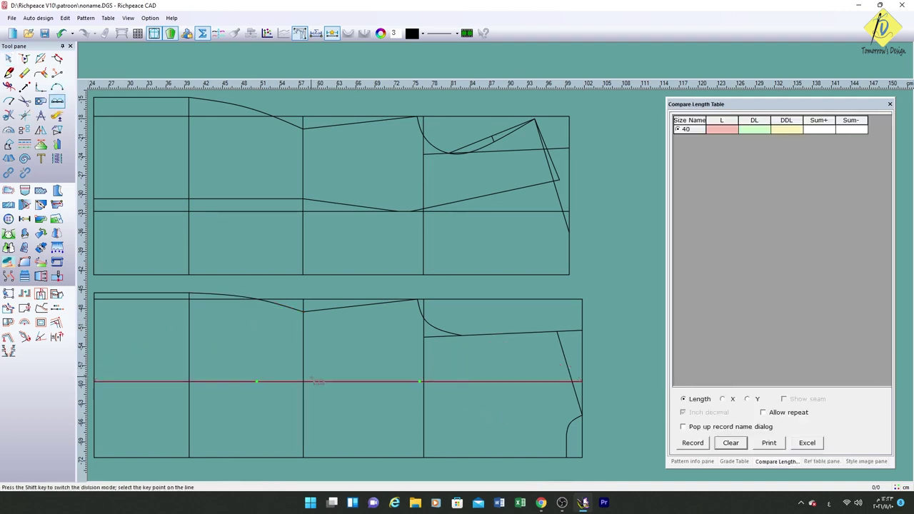
{"action": "left_click", "coordinate": [303, 383]}
{"action": "type", "text": "1"}
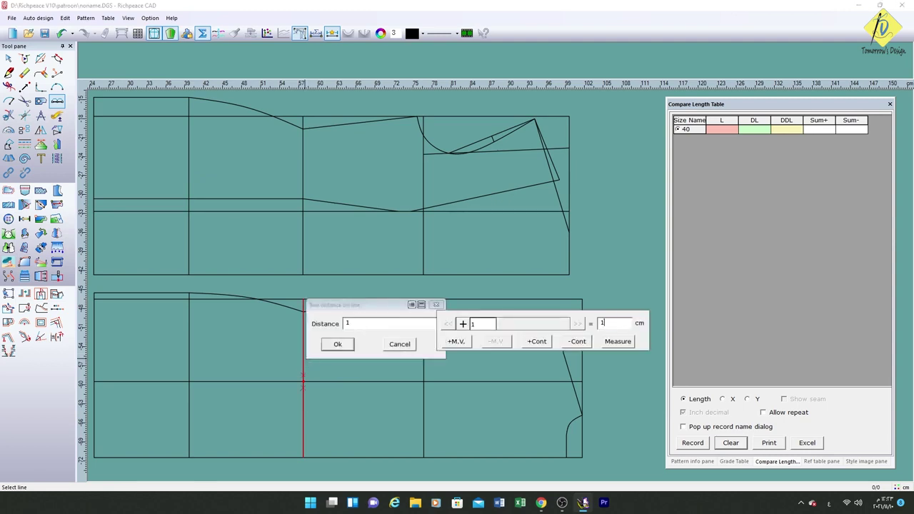
{"action": "key", "text": "Return"}
Step: Start a line from 6 cm along the top curve toward the hem, then cancel it
{"action": "key", "text": "f"}
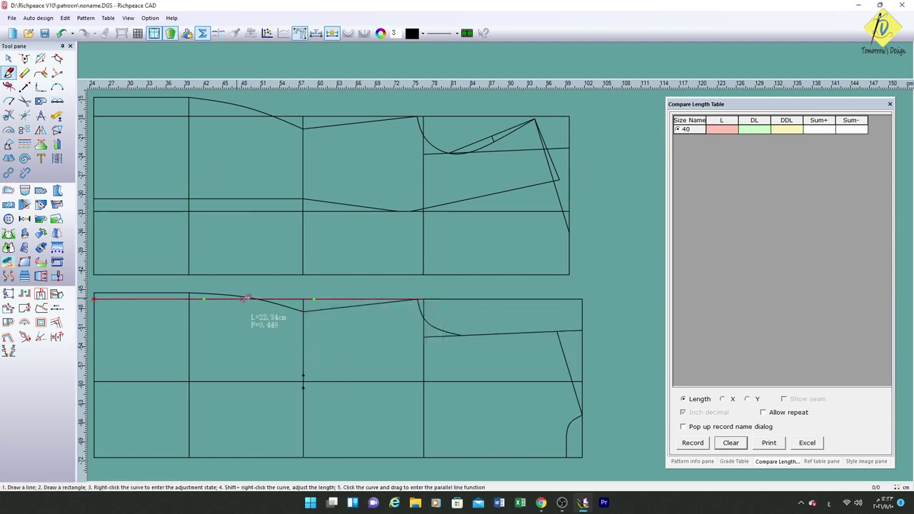
{"action": "left_click", "coordinate": [288, 307]}
{"action": "type", "text": "6"}
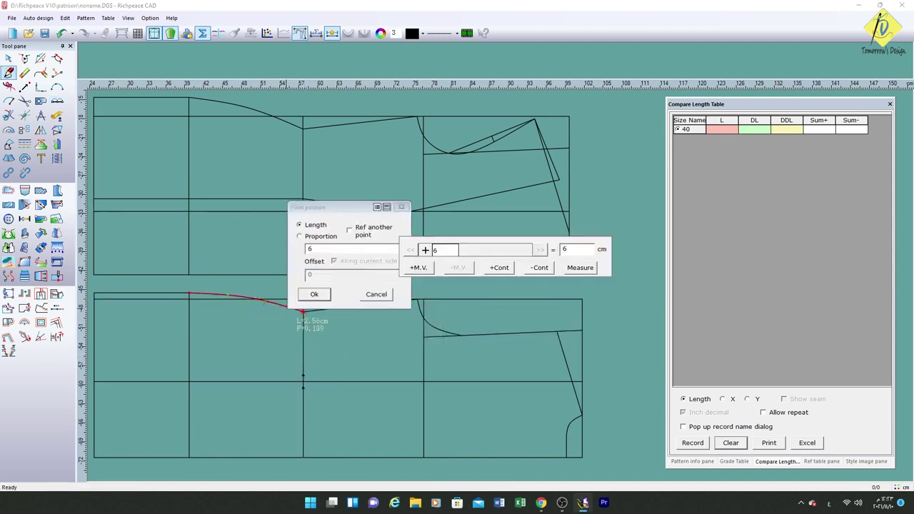
{"action": "left_click", "coordinate": [314, 294]}
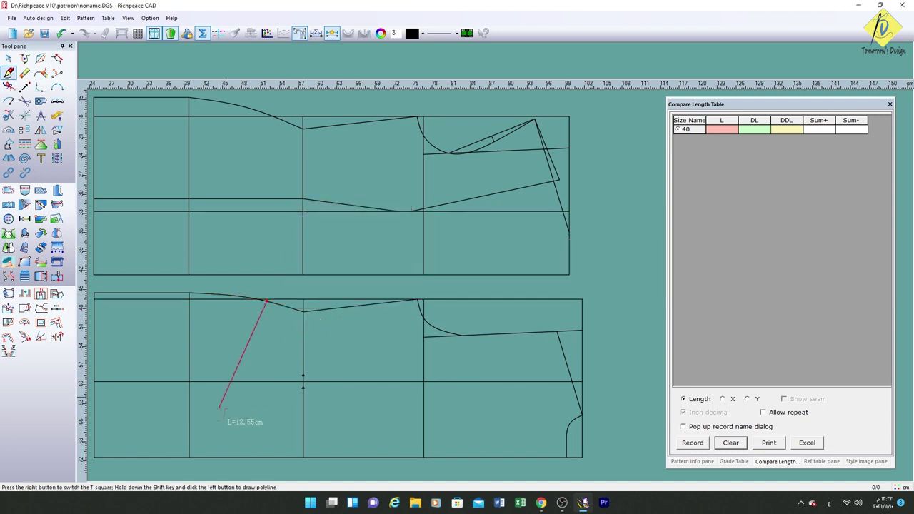
{"action": "left_click", "coordinate": [179, 457]}
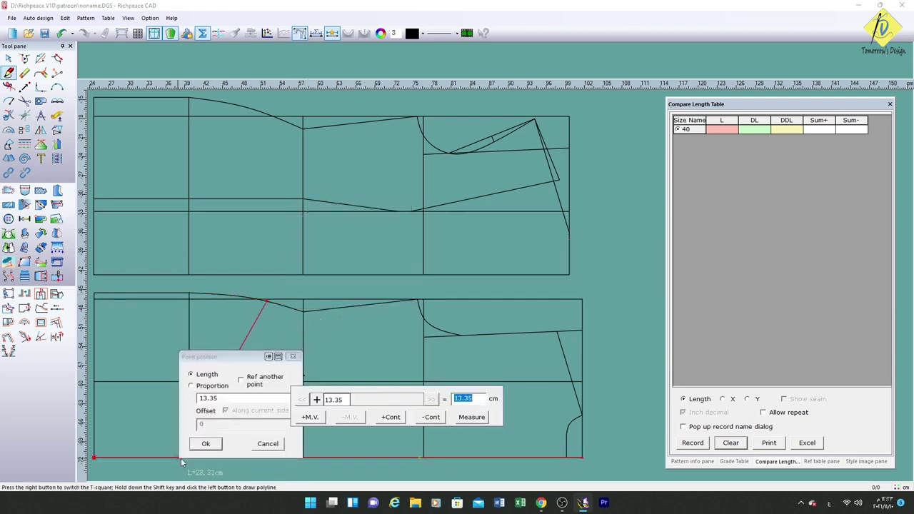
{"action": "key", "text": "Escape"}
{"action": "key", "text": "Escape"}
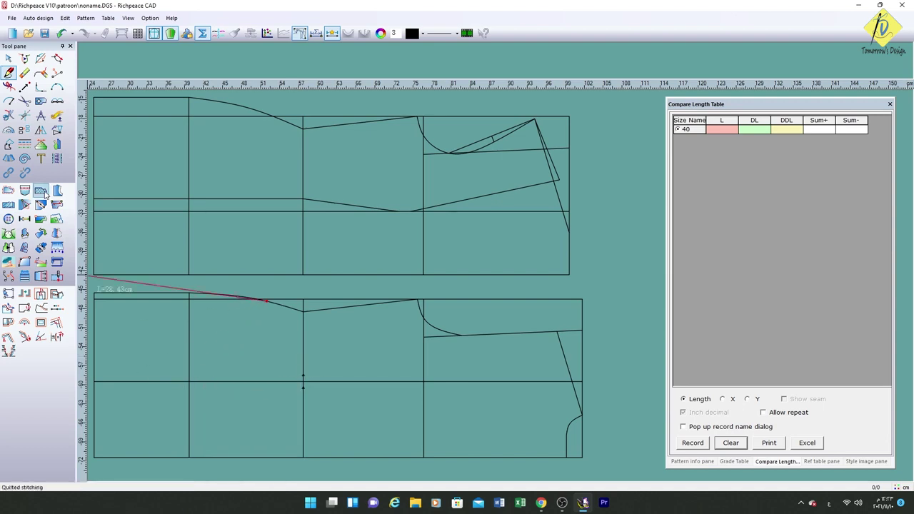
{"action": "left_click", "coordinate": [8, 115]}
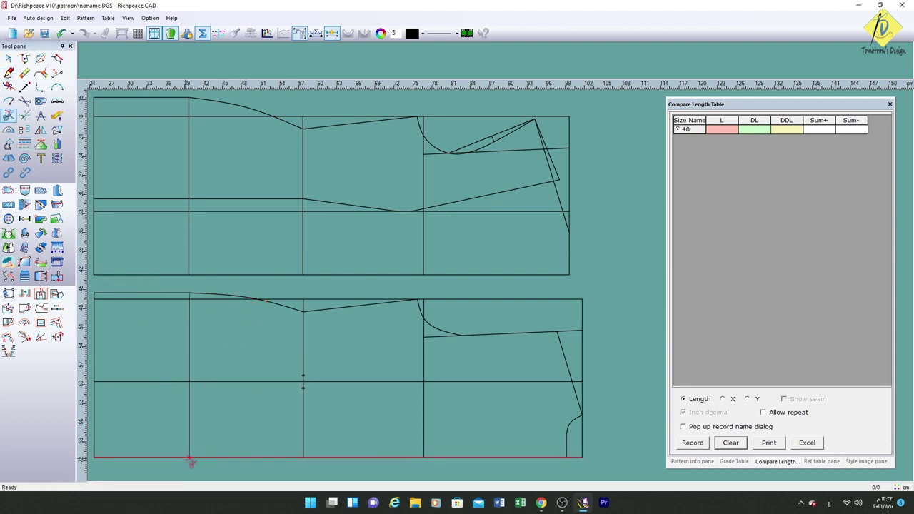
{"action": "left_click", "coordinate": [8, 72]}
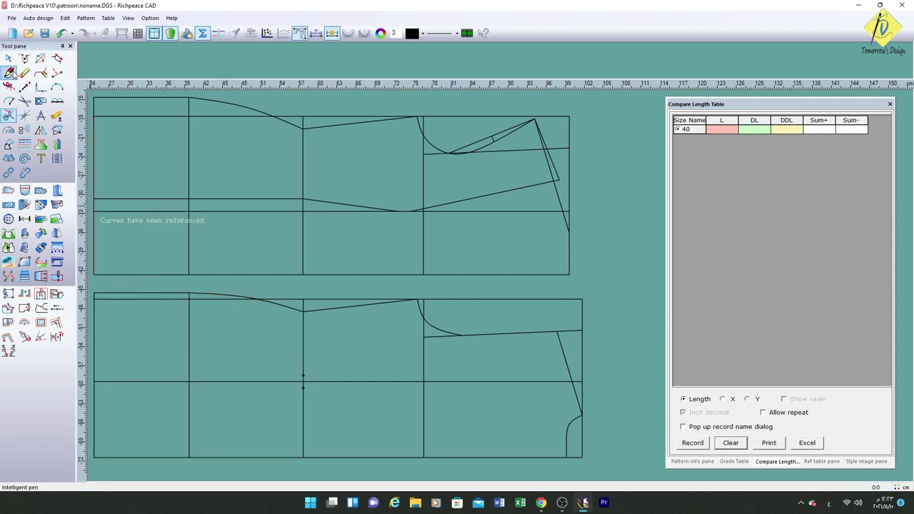
Step: Draw the slanted style line from 8 cm along the top curve to 6 cm along the hem
{"action": "left_click", "coordinate": [294, 306]}
{"action": "type", "text": "8"}
{"action": "left_click", "coordinate": [319, 296]}
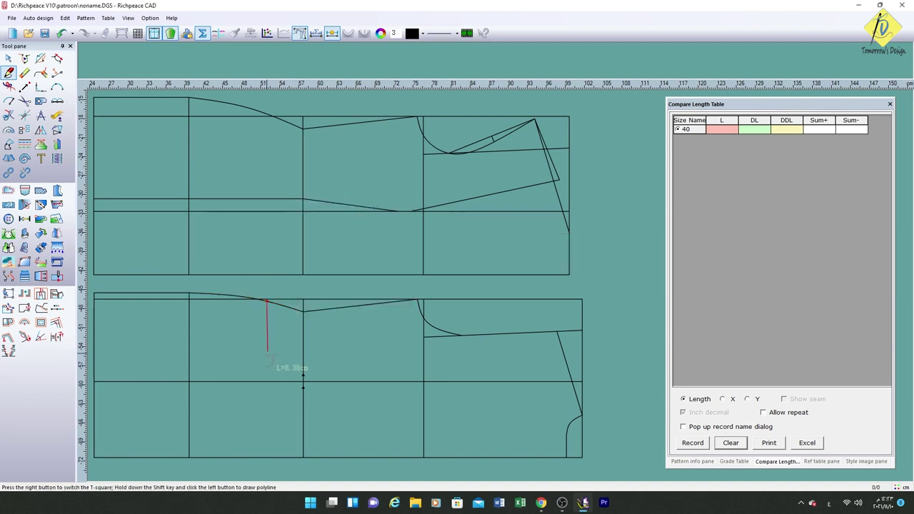
{"action": "left_click", "coordinate": [180, 458]}
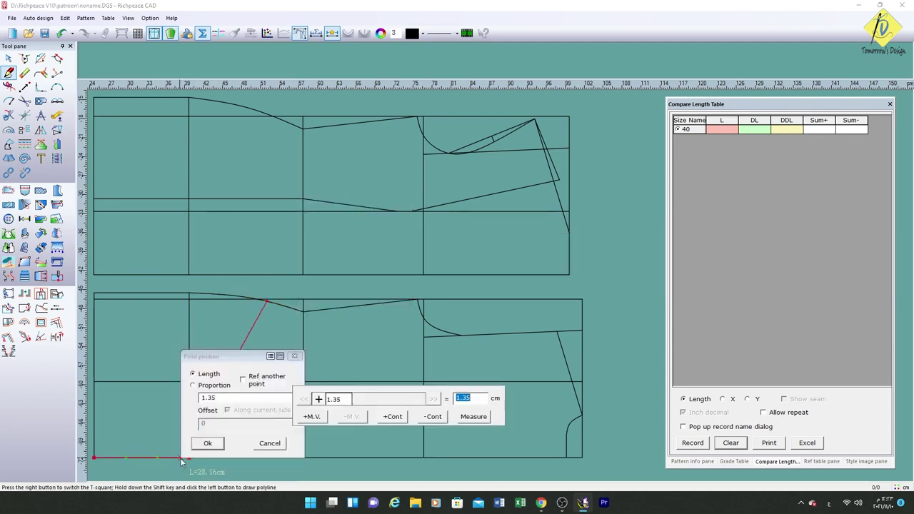
{"action": "type", "text": "6"}
{"action": "left_click", "coordinate": [210, 444]}
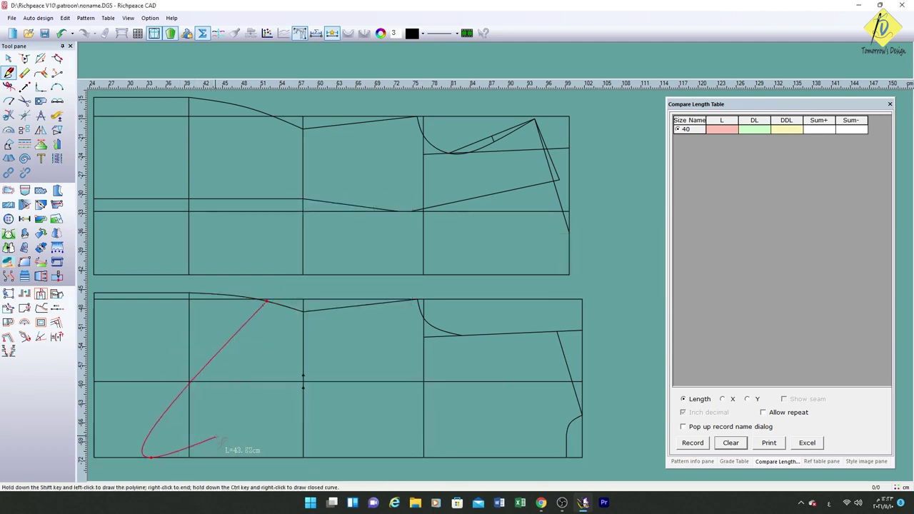
{"action": "right_click", "coordinate": [231, 408]}
Step: Draw a diamond dart from the slanted line through both centre points to the right horizontal line
{"action": "left_click", "coordinate": [207, 381]}
{"action": "left_click", "coordinate": [303, 375]}
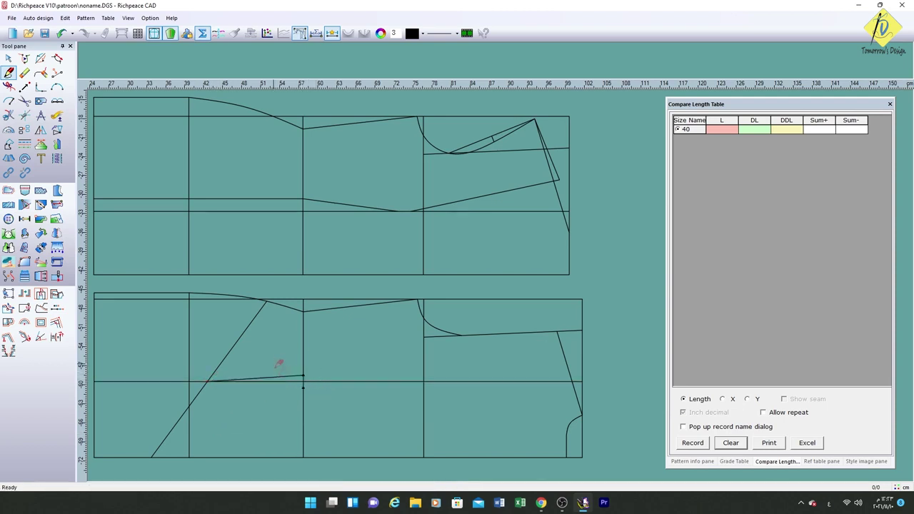
{"action": "left_click", "coordinate": [303, 388]}
{"action": "right_click", "coordinate": [229, 424]}
{"action": "left_click", "coordinate": [303, 387]}
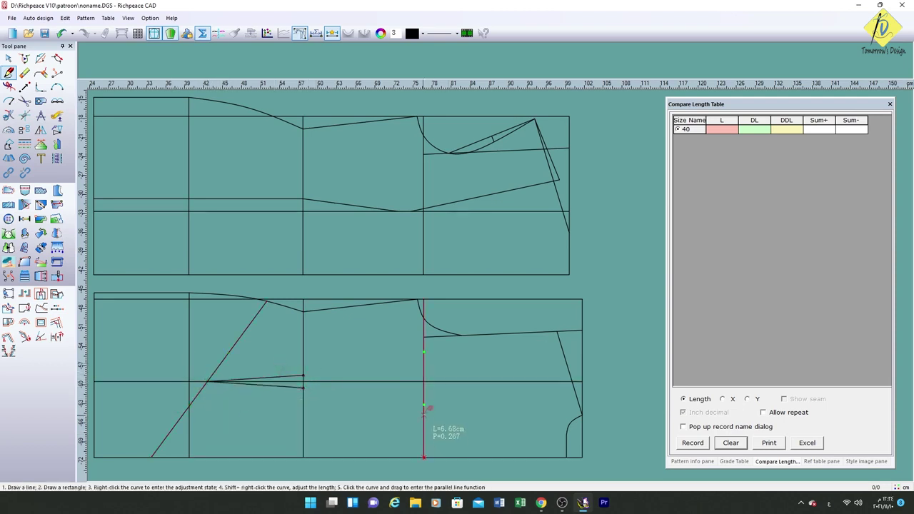
{"action": "left_click", "coordinate": [425, 382]}
{"action": "right_click", "coordinate": [350, 398]}
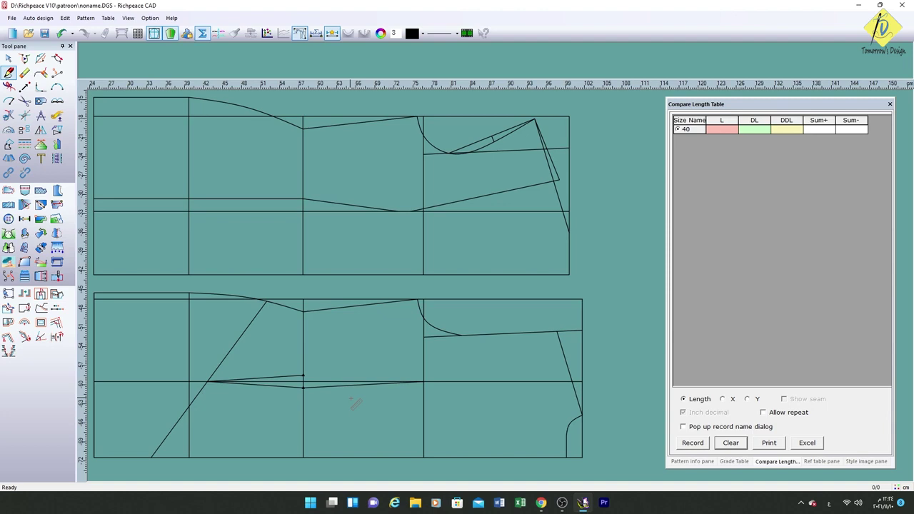
{"action": "left_click", "coordinate": [303, 375]}
{"action": "left_click", "coordinate": [424, 382]}
{"action": "right_click", "coordinate": [427, 411]}
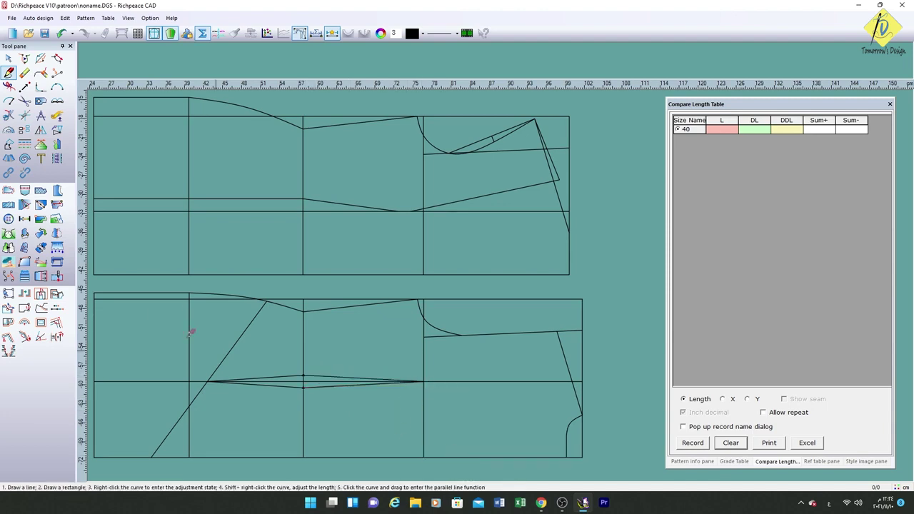
Step: Start a short hem line at 6 cm along the hem with a 1 cm point
{"action": "left_click", "coordinate": [9, 115]}
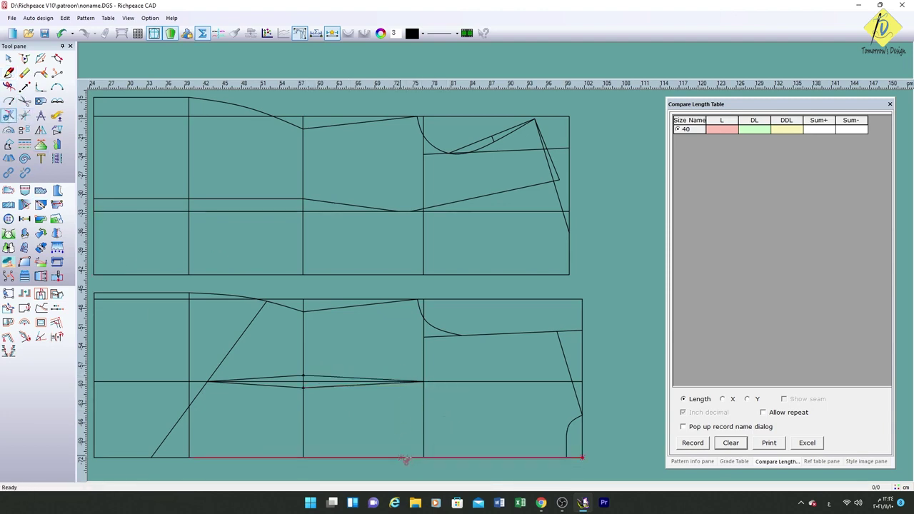
{"action": "left_click", "coordinate": [8, 72]}
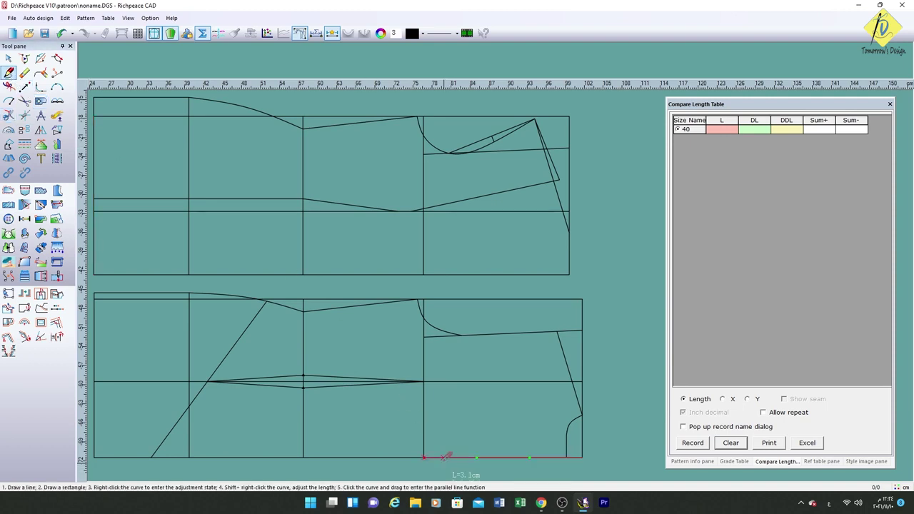
{"action": "left_click", "coordinate": [451, 458]}
{"action": "type", "text": "6"}
{"action": "left_click", "coordinate": [469, 445]}
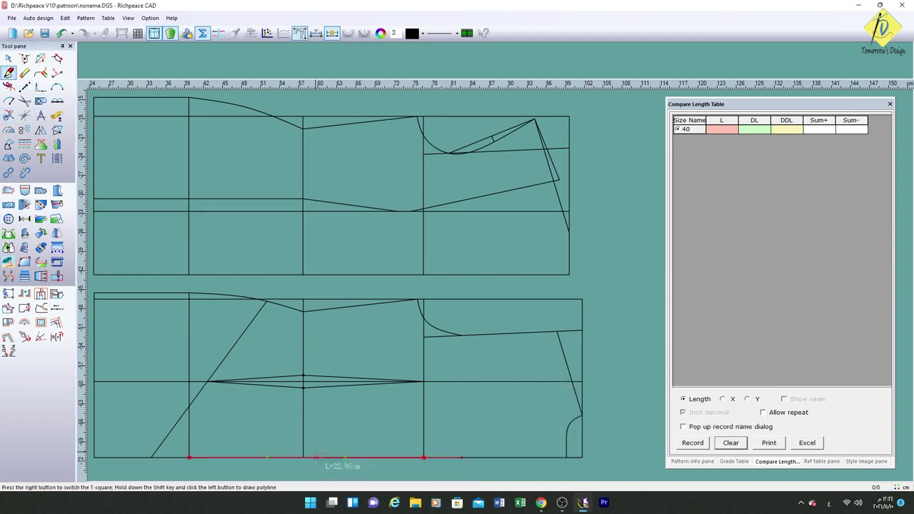
{"action": "left_click", "coordinate": [302, 455]}
{"action": "type", "text": "1"}
{"action": "key", "text": "Return"}
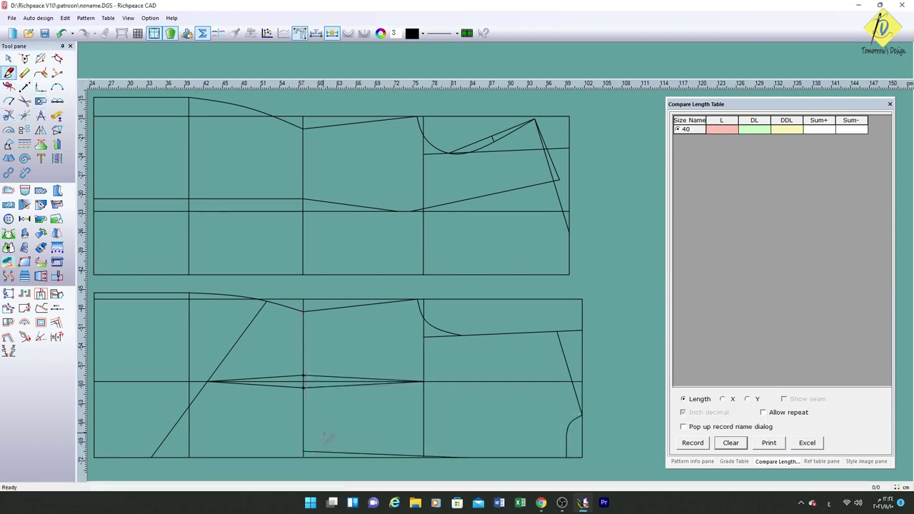
Step: Finish the short hem line toward the left and zoom out to free space below the blocks
{"action": "left_click", "coordinate": [189, 457]}
{"action": "right_click", "coordinate": [189, 457]}
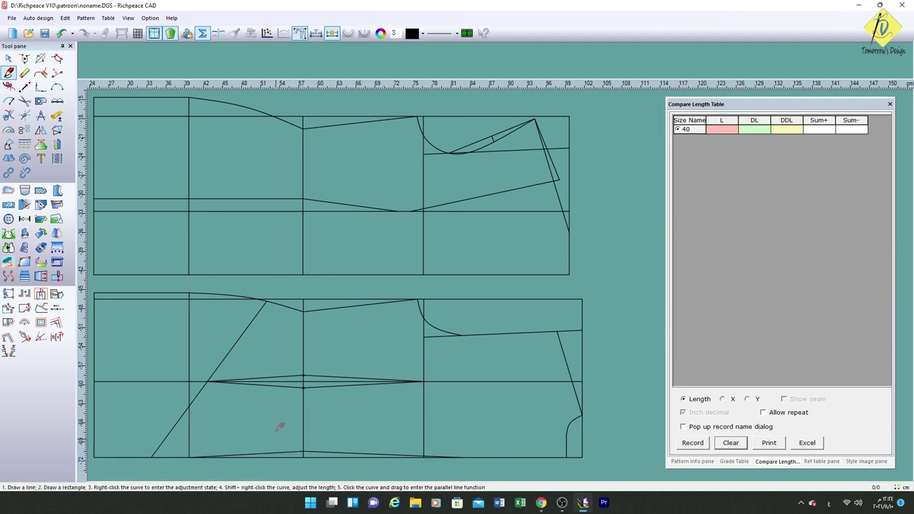
{"action": "middle_click", "coordinate": [278, 400]}
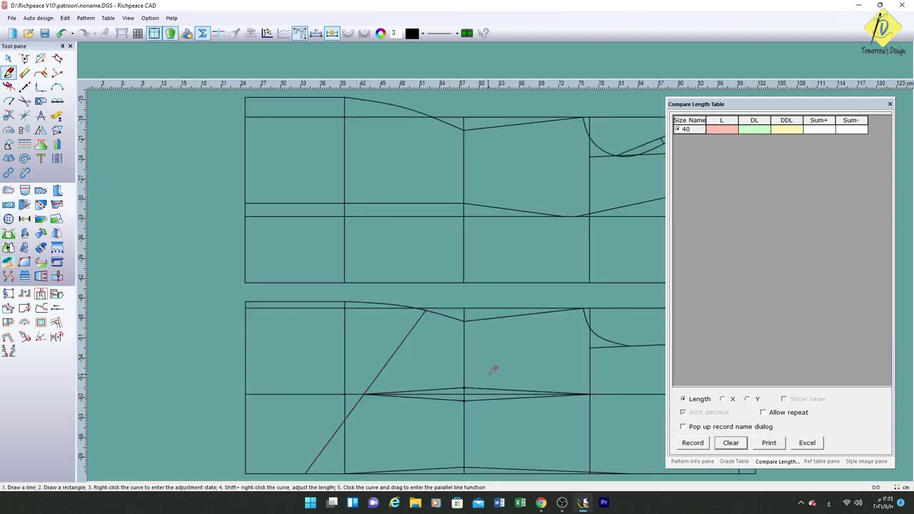
{"action": "scroll", "coordinate": [535, 359], "scroll_direction": "down", "scroll_amount": 3}
{"action": "scroll", "coordinate": [505, 280], "scroll_direction": "up", "scroll_amount": 1}
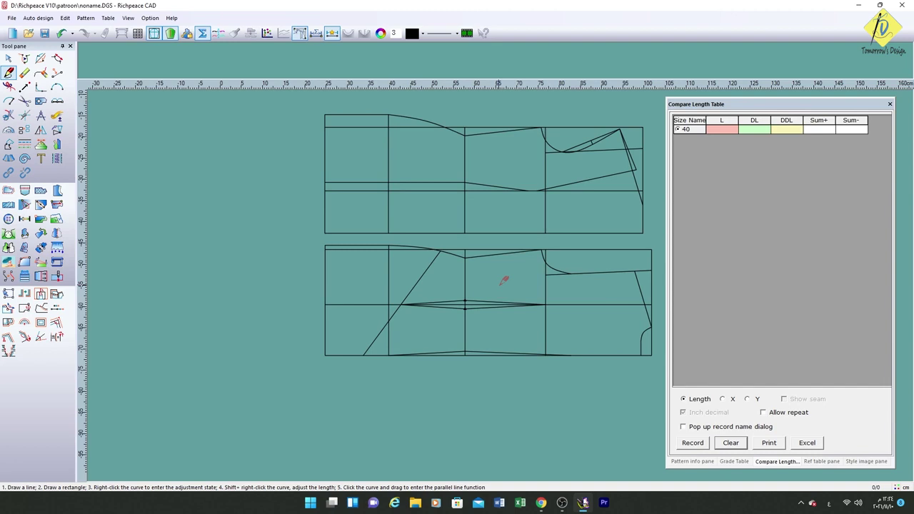
{"action": "middle_click_drag", "start_coordinate": [504, 281], "coordinate": [358, 360]}
{"action": "scroll", "coordinate": [500, 282], "scroll_direction": "down", "scroll_amount": 1}
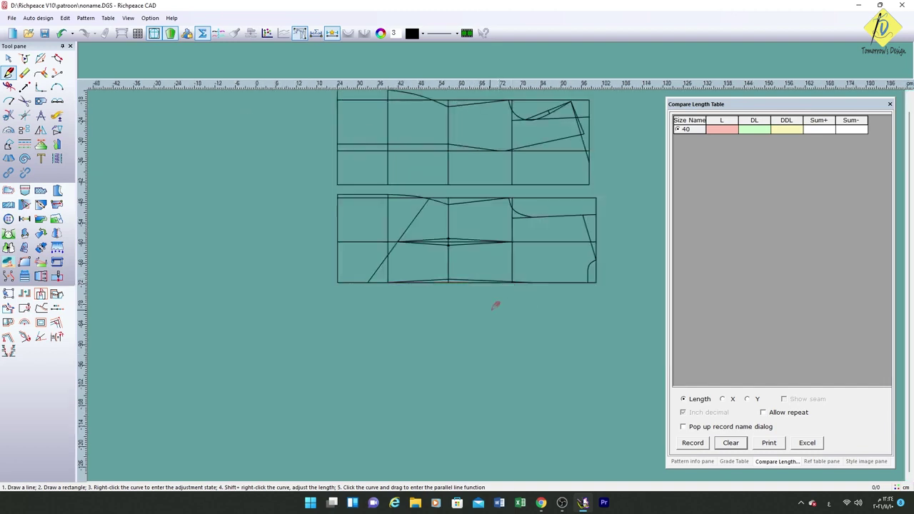
Step: Draw a rectangle below the blocks with width 69 cm and height 18 cm
{"action": "left_click_drag", "start_coordinate": [384, 330], "coordinate": [591, 392]}
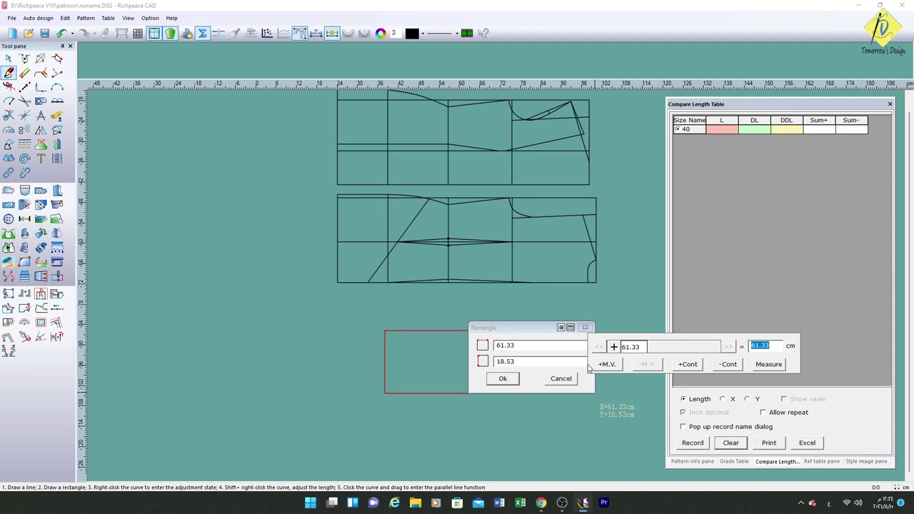
{"action": "type", "text": "6"}
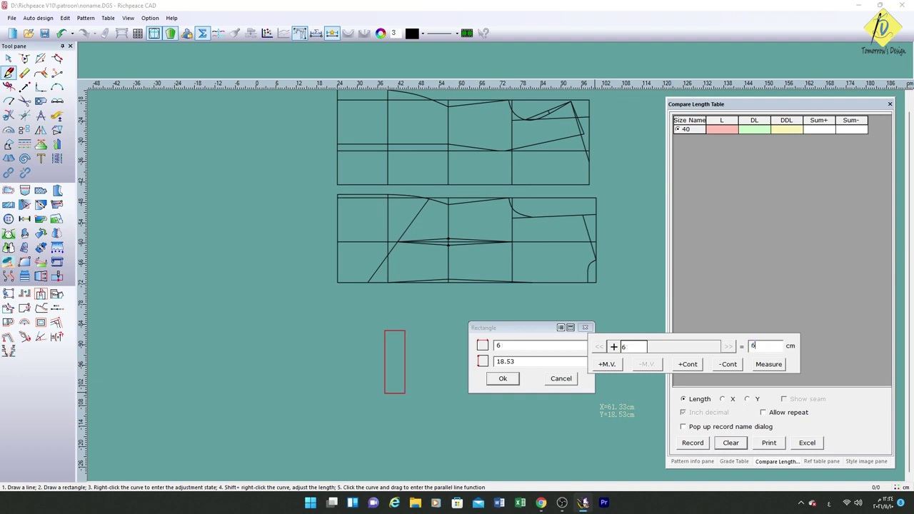
{"action": "type", "text": "9"}
{"action": "left_click", "coordinate": [521, 363]}
{"action": "type", "text": "18"}
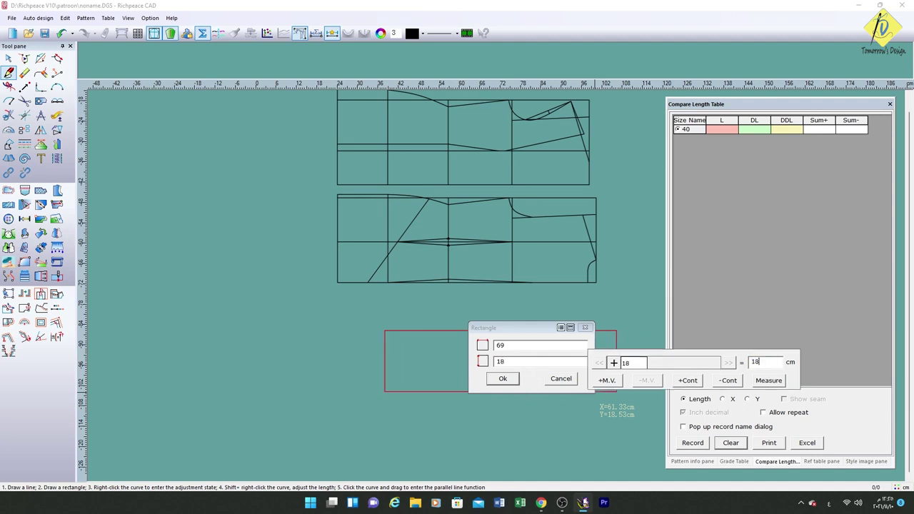
{"action": "key", "text": "BackSpace"}
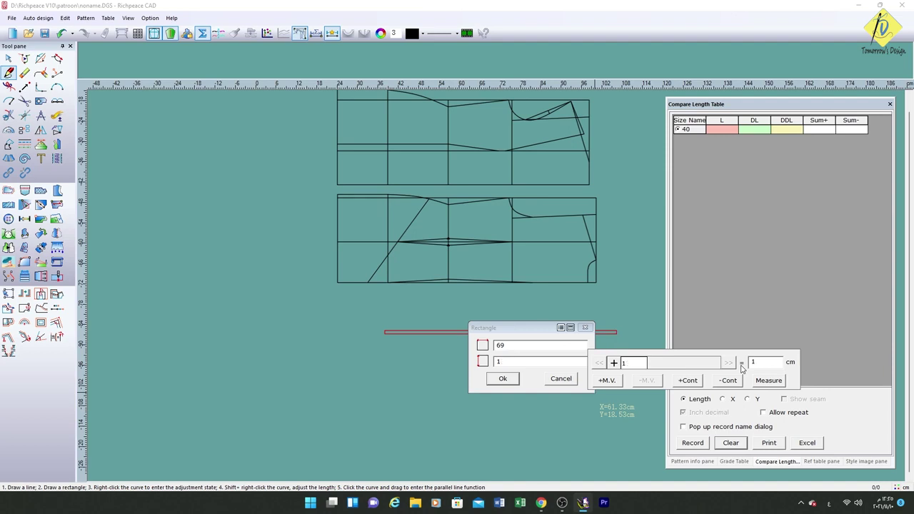
{"action": "type", "text": "9"}
{"action": "key", "text": "BackSpace"}
{"action": "type", "text": "8"}
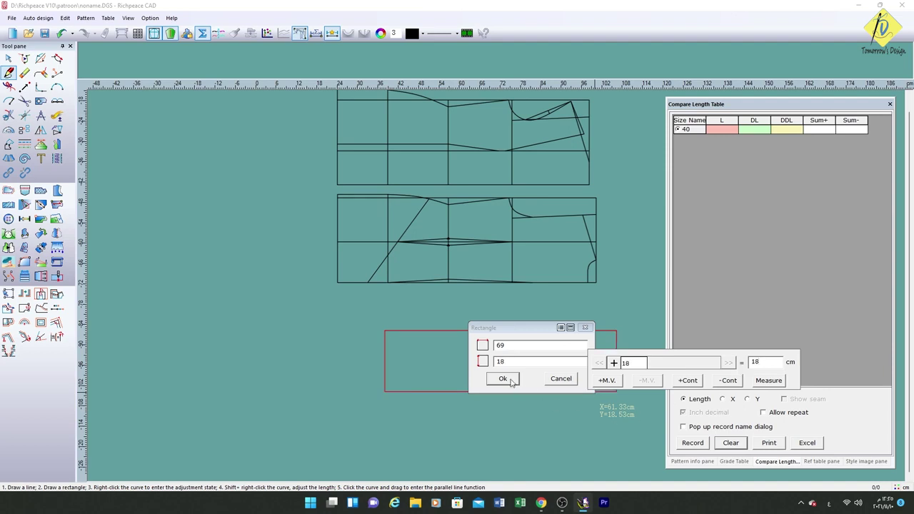
{"action": "left_click", "coordinate": [503, 380]}
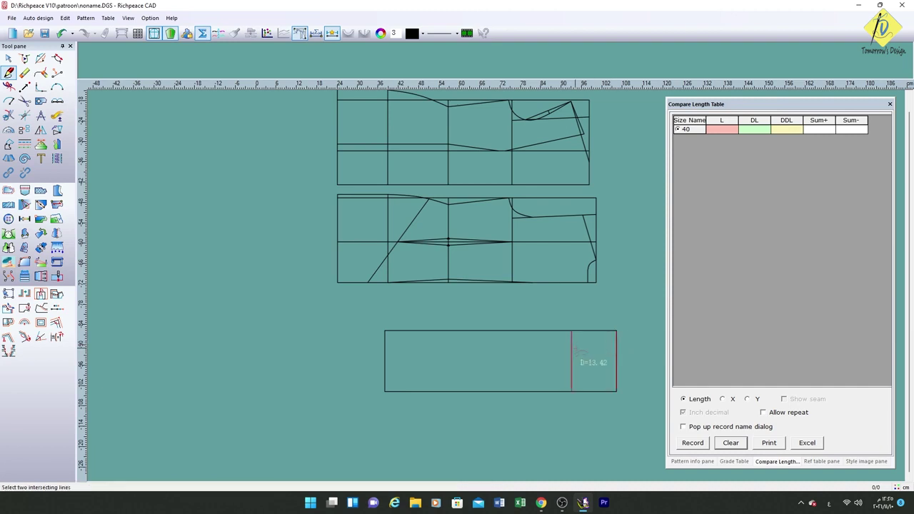
Step: Offset the rectangle's right edge inward by 17 cm and by 37 cm as vertical dividers
{"action": "left_click", "coordinate": [577, 352]}
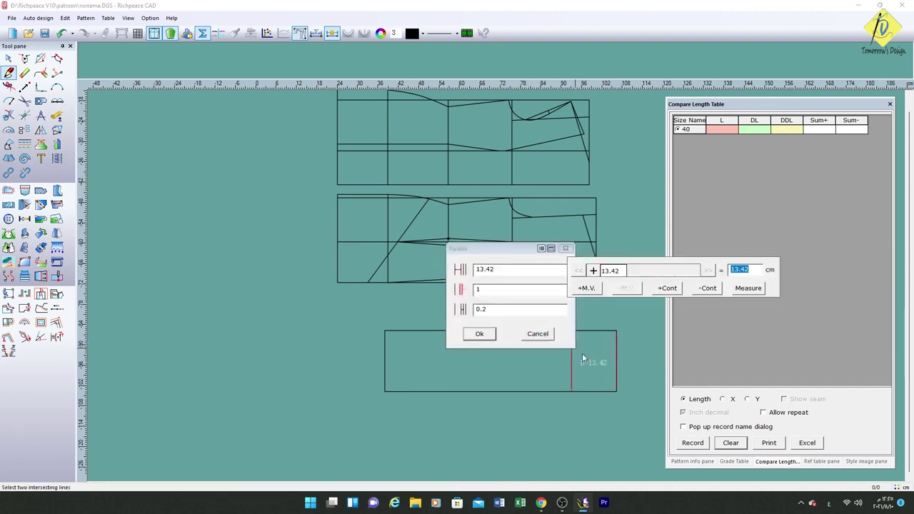
{"action": "type", "text": "17"}
{"action": "left_click", "coordinate": [479, 335]}
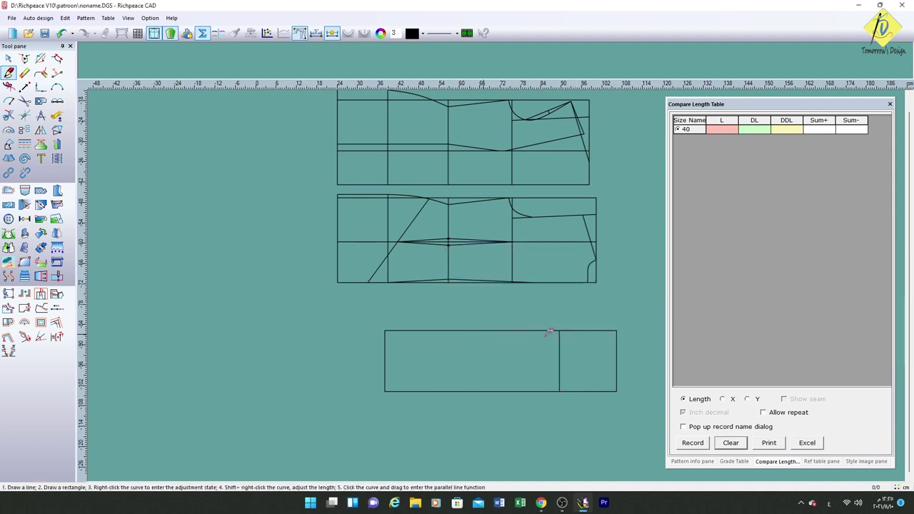
{"action": "left_click", "coordinate": [616, 333]}
{"action": "left_click", "coordinate": [504, 345]}
{"action": "type", "text": "37"}
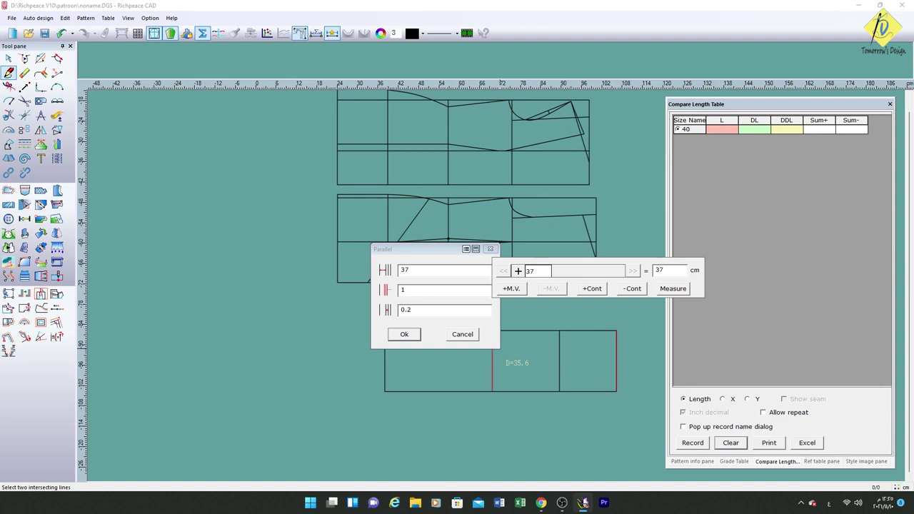
{"action": "left_click", "coordinate": [400, 342]}
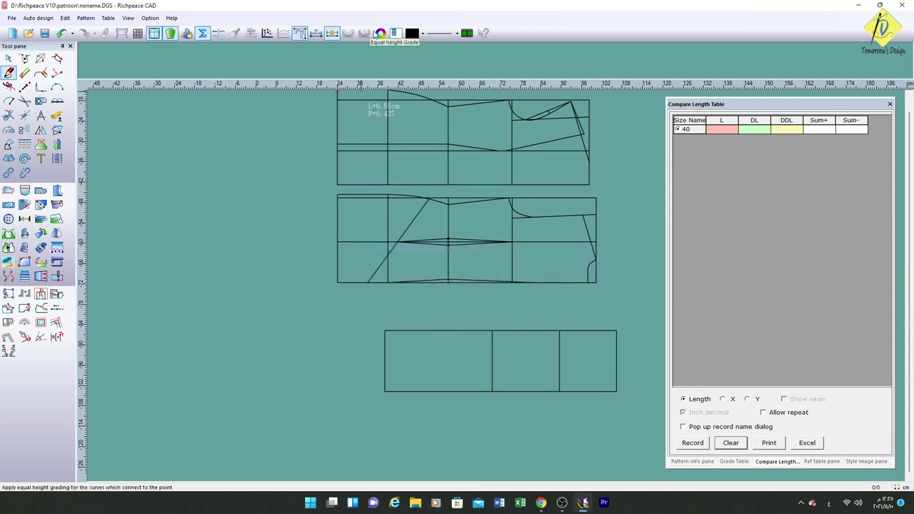
Step: Draw a horizontal line across the middle of the rectangle
{"action": "left_click", "coordinate": [619, 361]}
{"action": "left_click", "coordinate": [384, 360]}
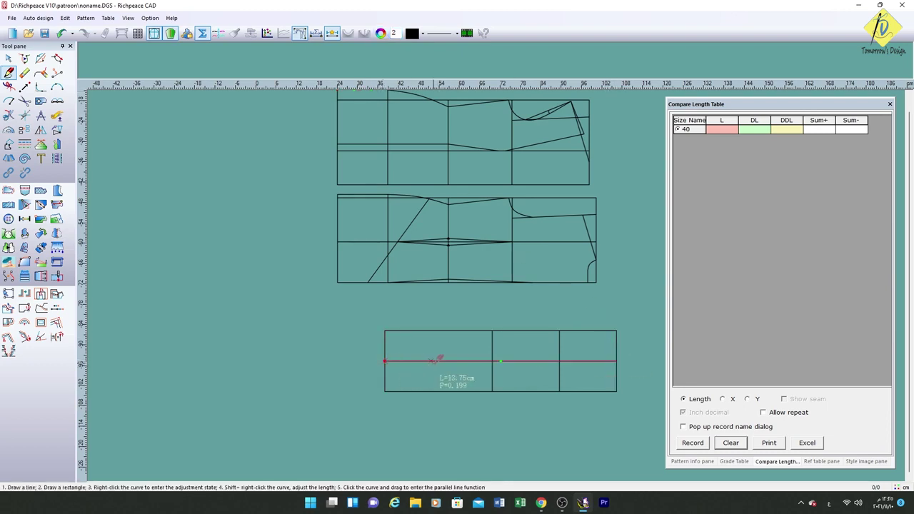
{"action": "right_click", "coordinate": [437, 360]}
Step: Draw two short vertical marks up from the top edge, 7 cm and 1.5 cm long
{"action": "left_click", "coordinate": [561, 330]}
{"action": "key", "text": "Return"}
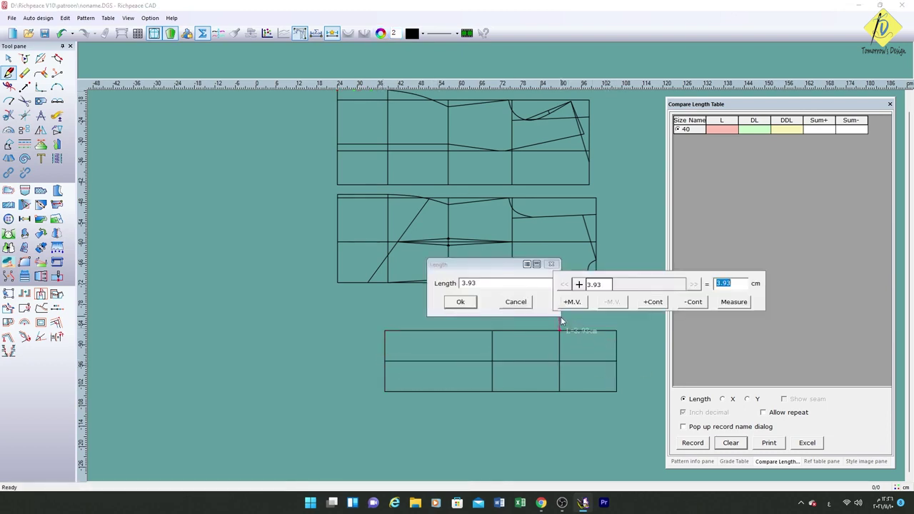
{"action": "type", "text": "7"}
{"action": "left_click", "coordinate": [465, 302]}
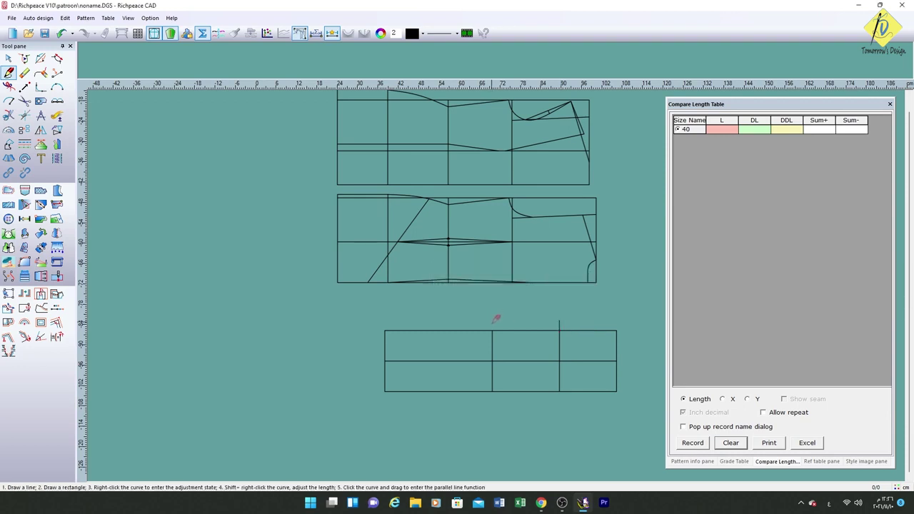
{"action": "left_click", "coordinate": [492, 331]}
{"action": "key", "text": "Return"}
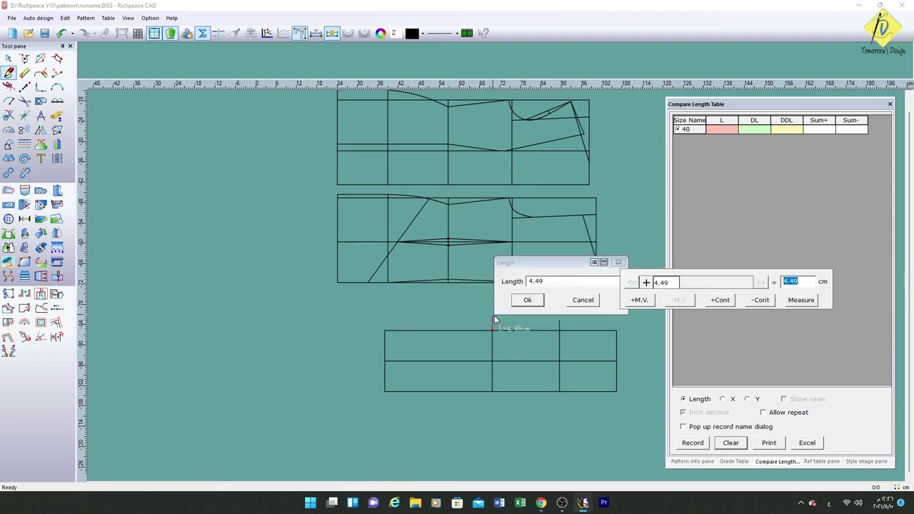
{"action": "type", "text": "1"}
{"action": "type", "text": ".5"}
{"action": "left_click", "coordinate": [527, 300]}
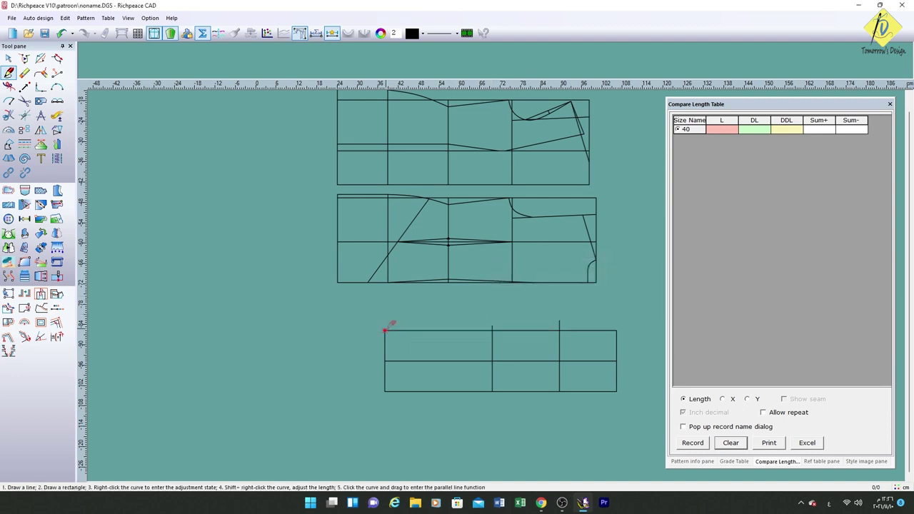
Step: Add a 3 cm mark rising from the top edge, 2 cm from the top-left corner
{"action": "left_click", "coordinate": [386, 330]}
{"action": "type", "text": "2"}
{"action": "left_click", "coordinate": [422, 316]}
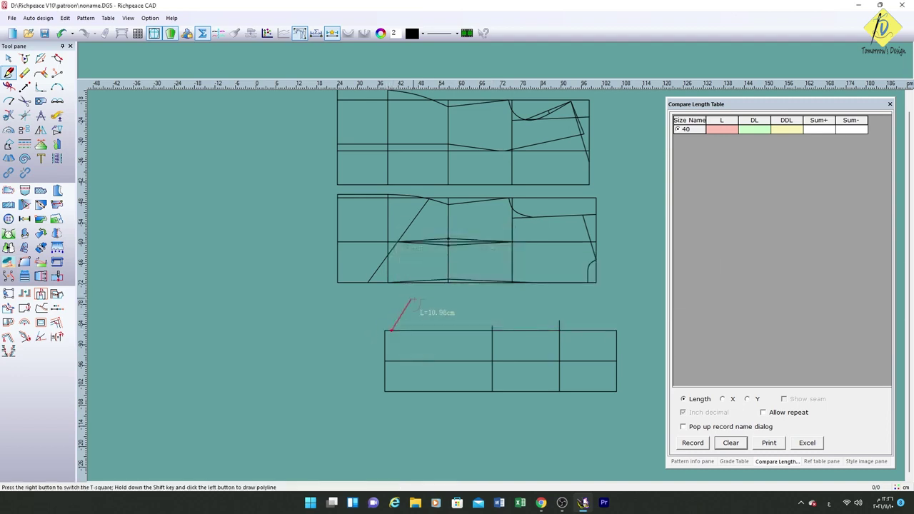
{"action": "key", "text": "Return"}
{"action": "type", "text": "3"}
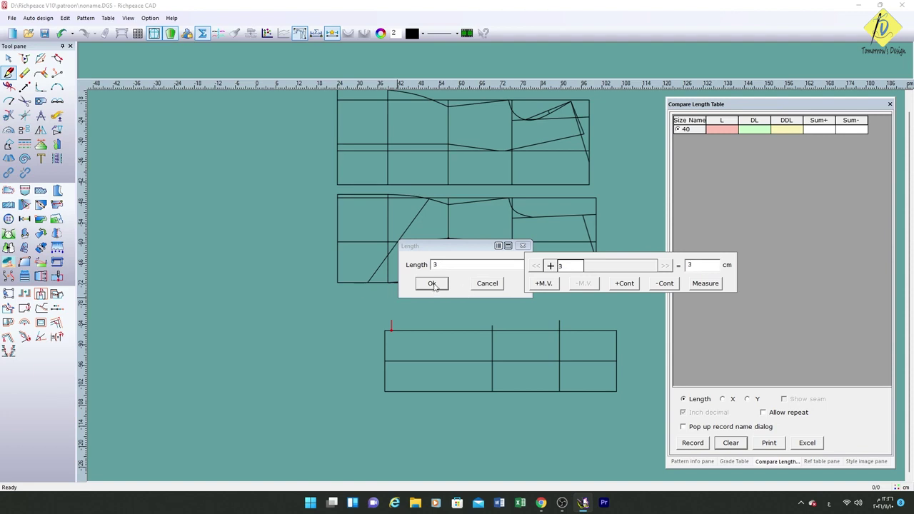
{"action": "left_click", "coordinate": [432, 284]}
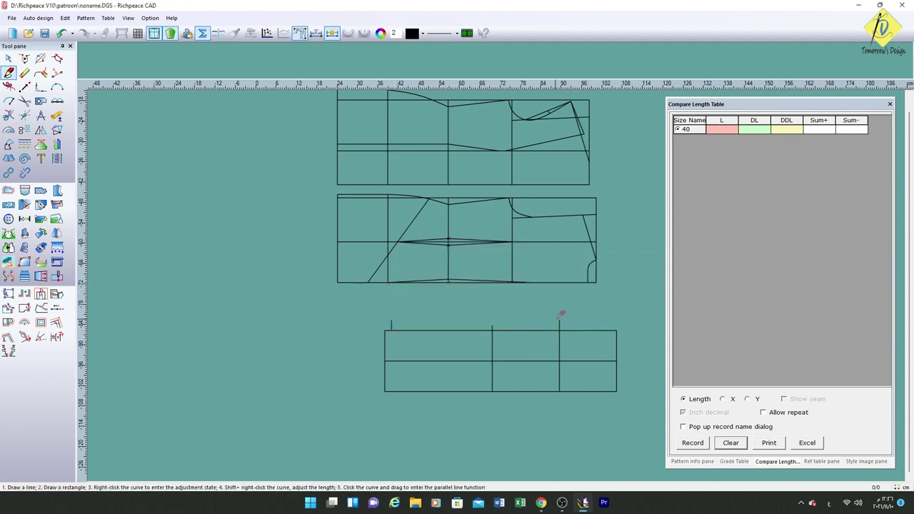
{"action": "key", "text": "a"}
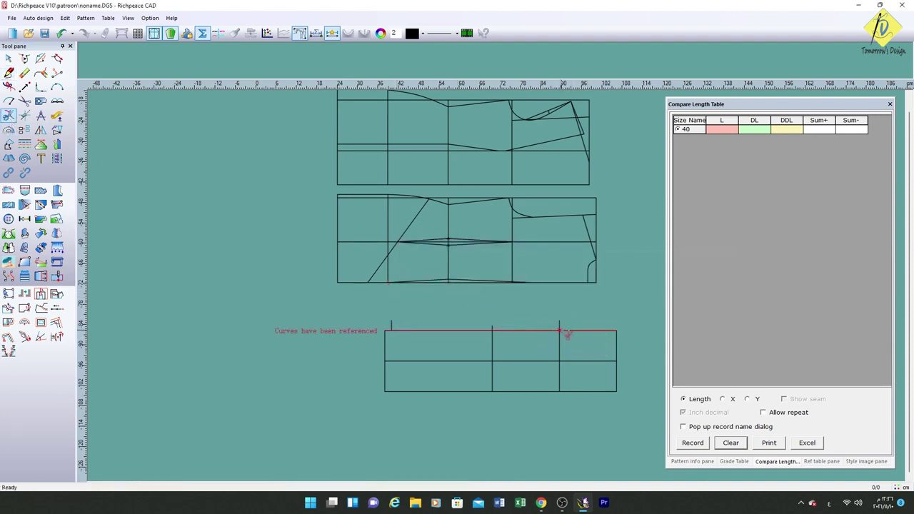
Step: Draw a slanted line from the raised mark's tip down to the top edge, 3 cm along
{"action": "left_click", "coordinate": [9, 73]}
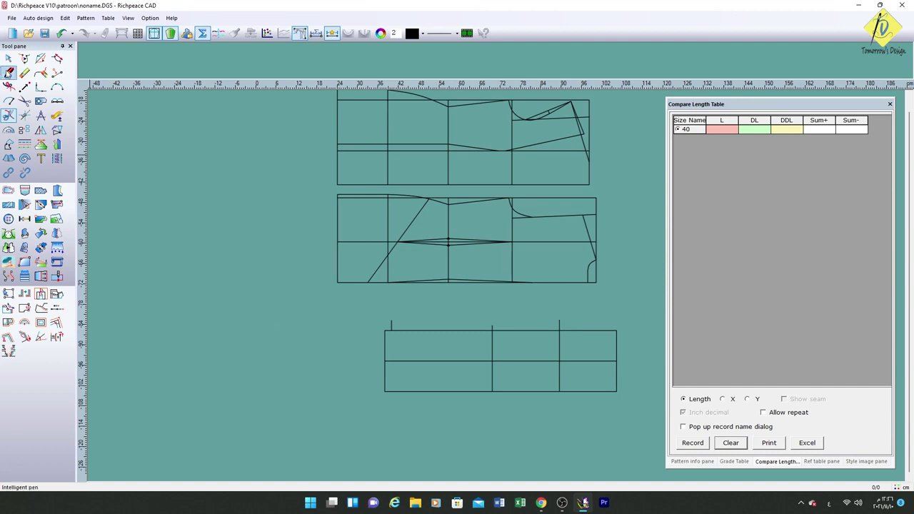
{"action": "left_click", "coordinate": [559, 321]}
{"action": "left_click", "coordinate": [617, 330]}
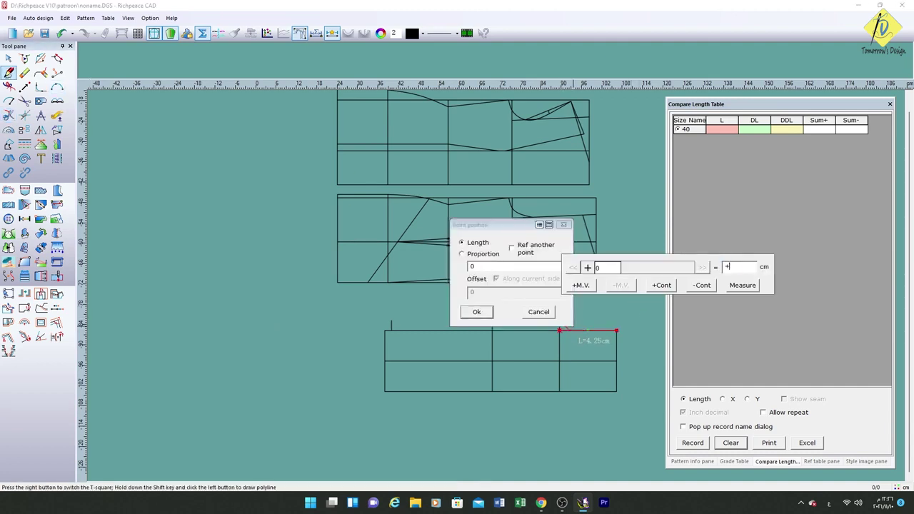
{"action": "left_click", "coordinate": [564, 224]}
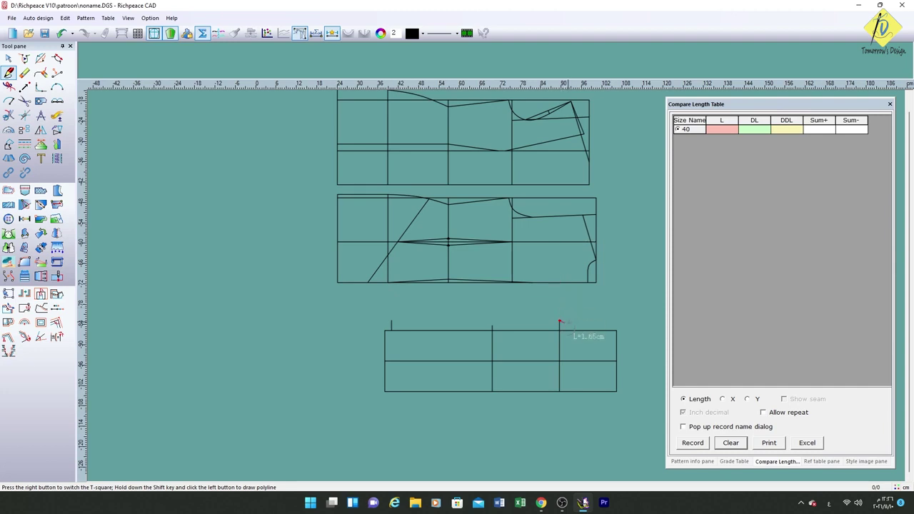
{"action": "scroll", "coordinate": [560, 325], "scroll_direction": "up", "scroll_amount": 1}
{"action": "scroll", "coordinate": [561, 325], "scroll_direction": "up", "scroll_amount": 2}
{"action": "scroll", "coordinate": [560, 325], "scroll_direction": "right", "scroll_amount": 2}
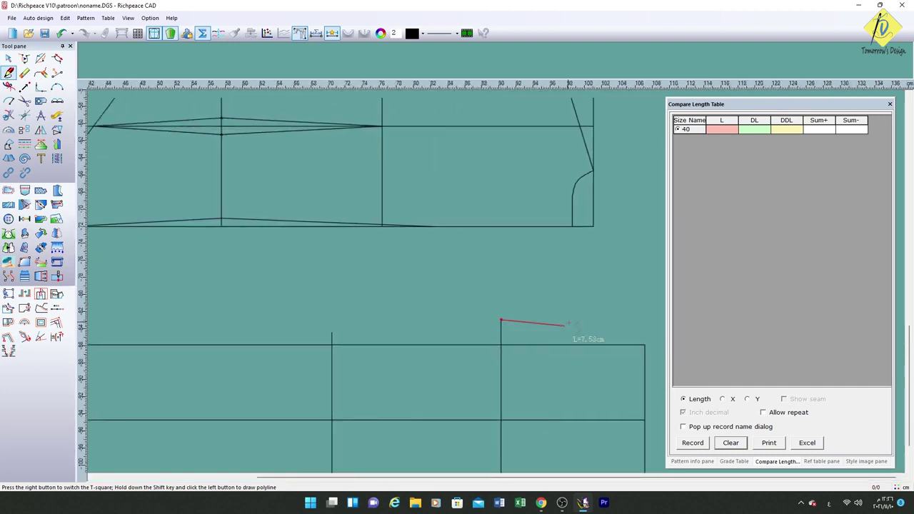
{"action": "scroll", "coordinate": [566, 325], "scroll_direction": "down", "scroll_amount": 2}
{"action": "left_click", "coordinate": [527, 245]}
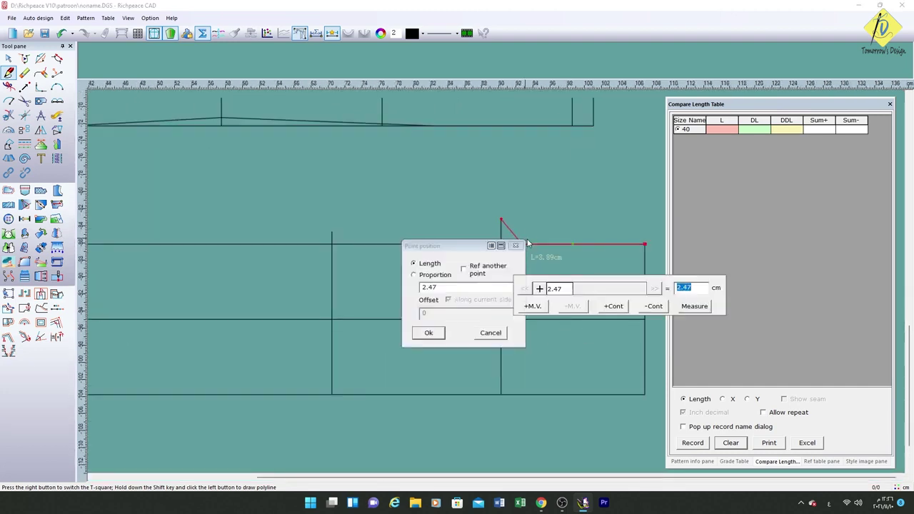
{"action": "type", "text": "3"}
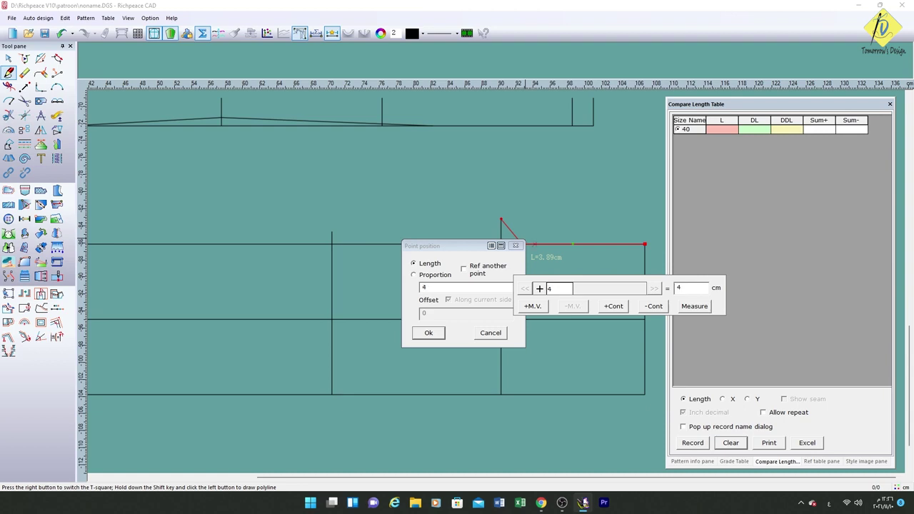
{"action": "left_click", "coordinate": [428, 333]}
Step: Drag the slanted line's midpoint down-left to curve it concavely at the top corner
{"action": "key", "text": "Escape"}
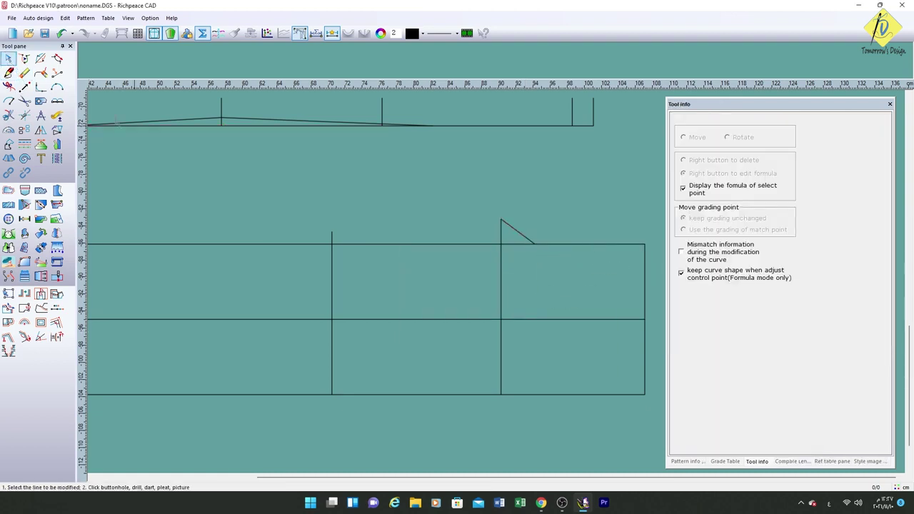
{"action": "left_click", "coordinate": [527, 242]}
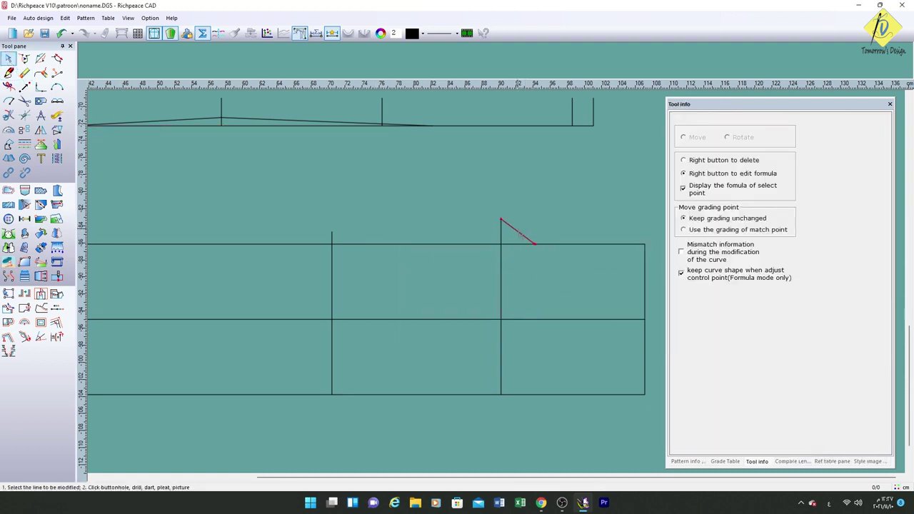
{"action": "left_click_drag", "start_coordinate": [519, 232], "coordinate": [515, 235]}
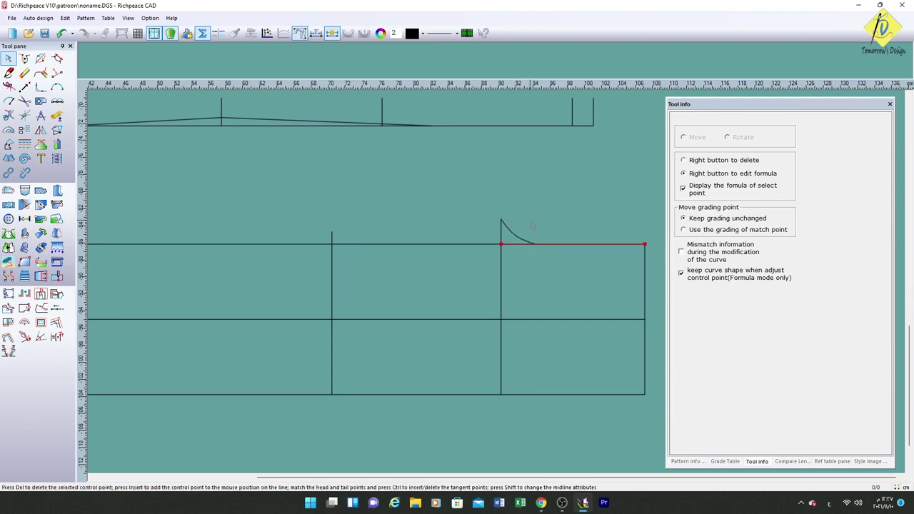
{"action": "left_click", "coordinate": [6, 60]}
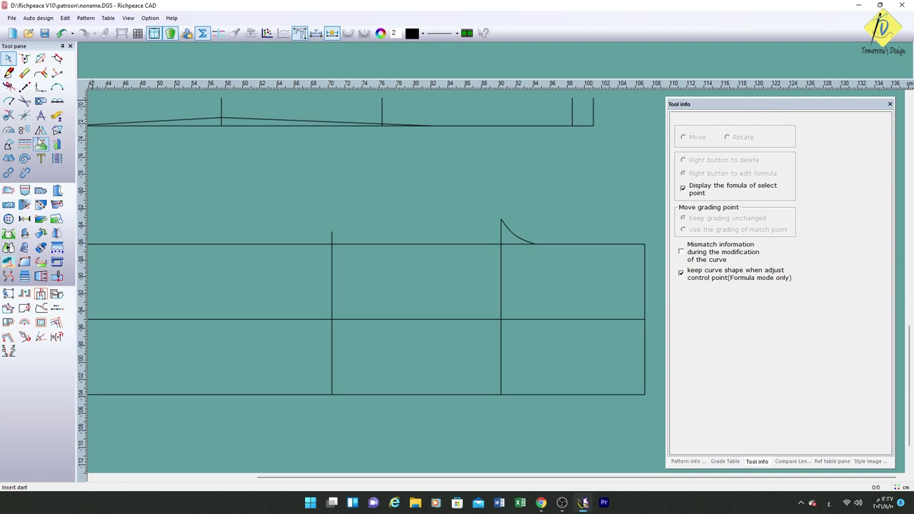
{"action": "left_click", "coordinate": [57, 100]}
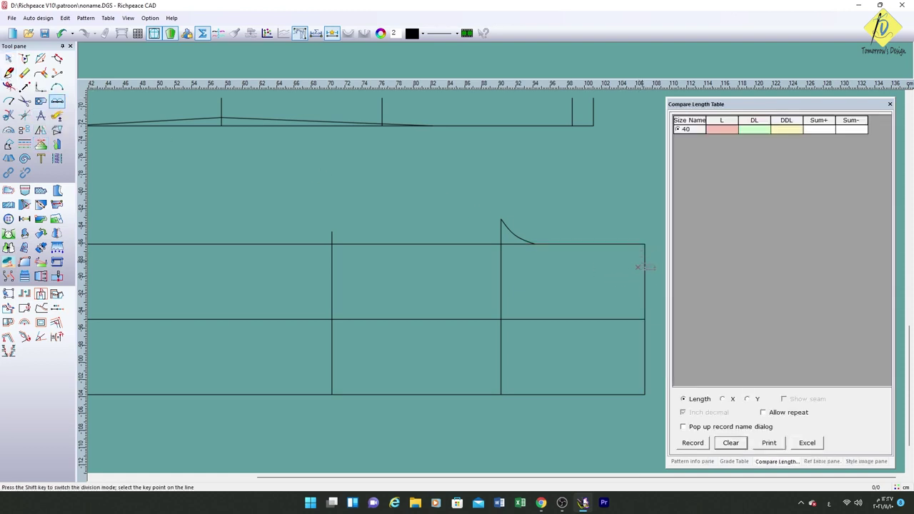
Step: Add three scallops down the upper part of the rectangle's right edge
{"action": "left_click", "coordinate": [643, 266]}
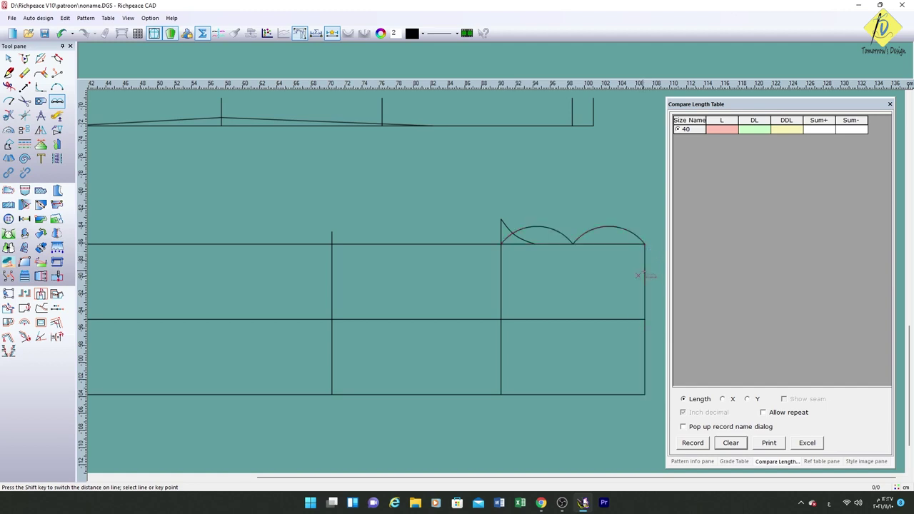
{"action": "key", "text": "ctrl+z"}
{"action": "left_click", "coordinate": [645, 243]}
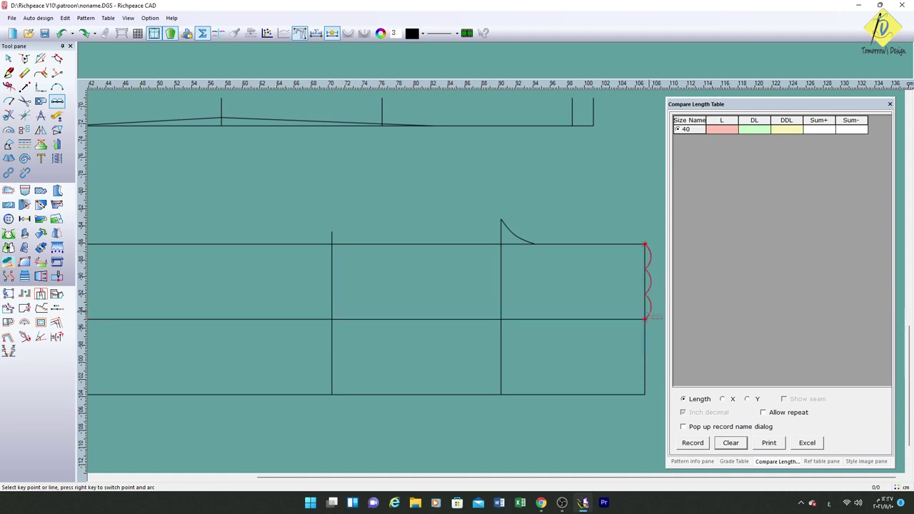
{"action": "left_click", "coordinate": [646, 319]}
Step: Draw a line sloping from the right edge up to the curve's end, keeping the right edge
{"action": "left_click", "coordinate": [9, 72]}
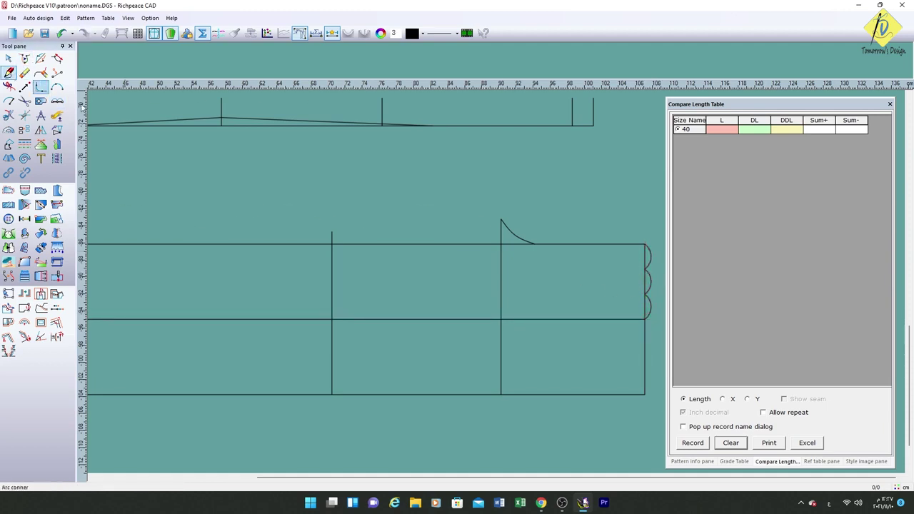
{"action": "left_click", "coordinate": [645, 269]}
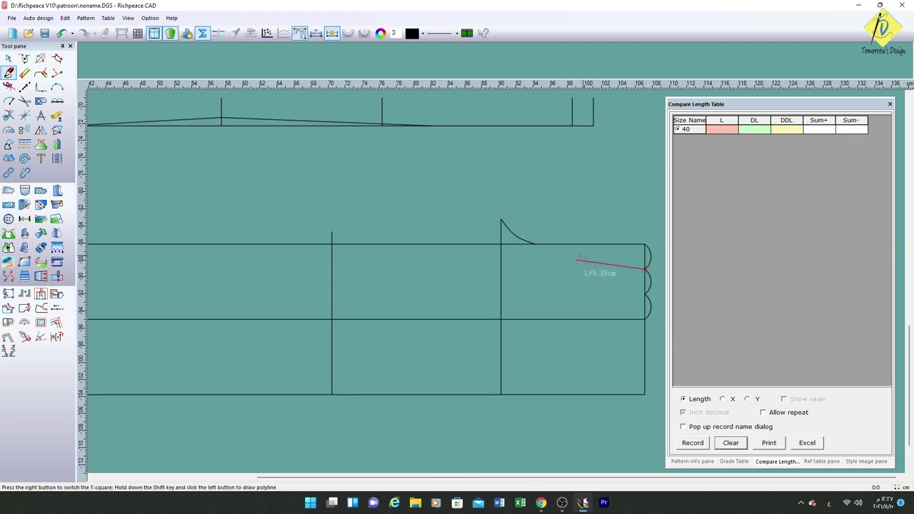
{"action": "left_click", "coordinate": [532, 244]}
{"action": "right_click", "coordinate": [536, 258]}
{"action": "left_click", "coordinate": [25, 72]}
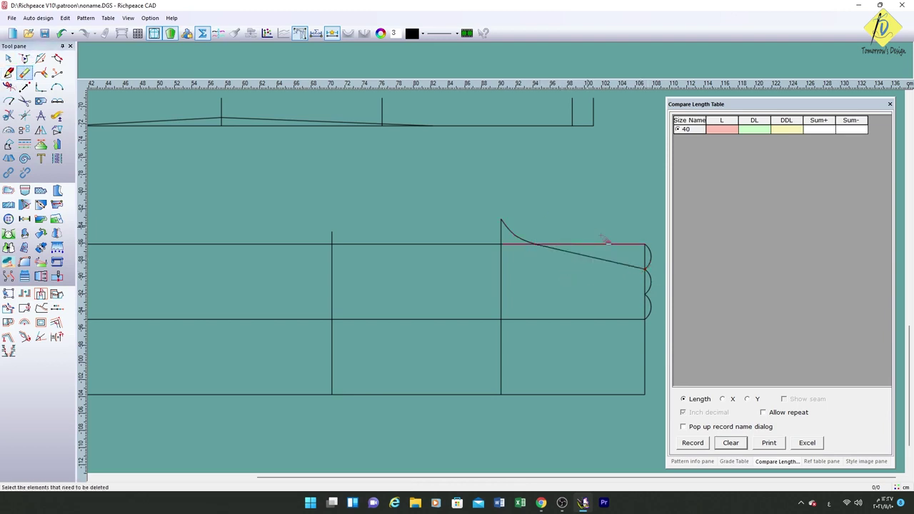
{"action": "left_click", "coordinate": [646, 284]}
{"action": "key", "text": "ctrl+z"}
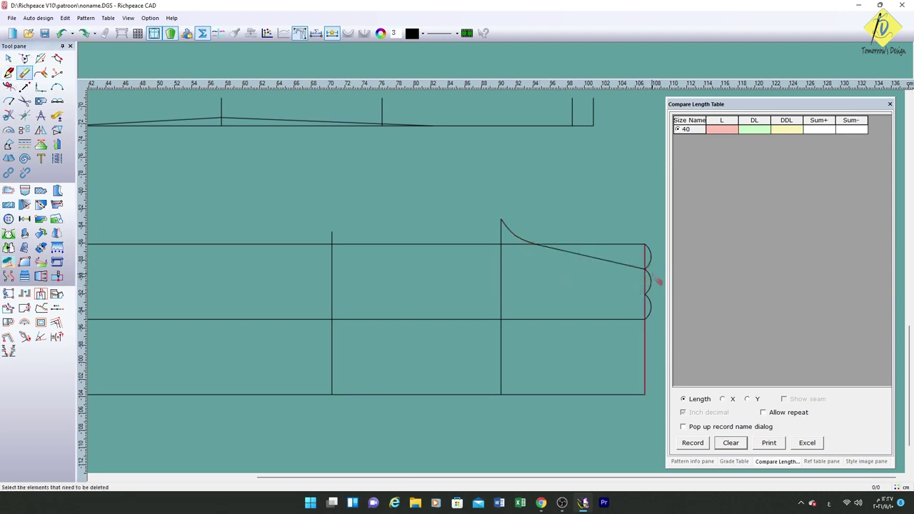
Step: Draw a diagonal from the sloped top line to the right edge's midpoint
{"action": "left_click", "coordinate": [58, 101]}
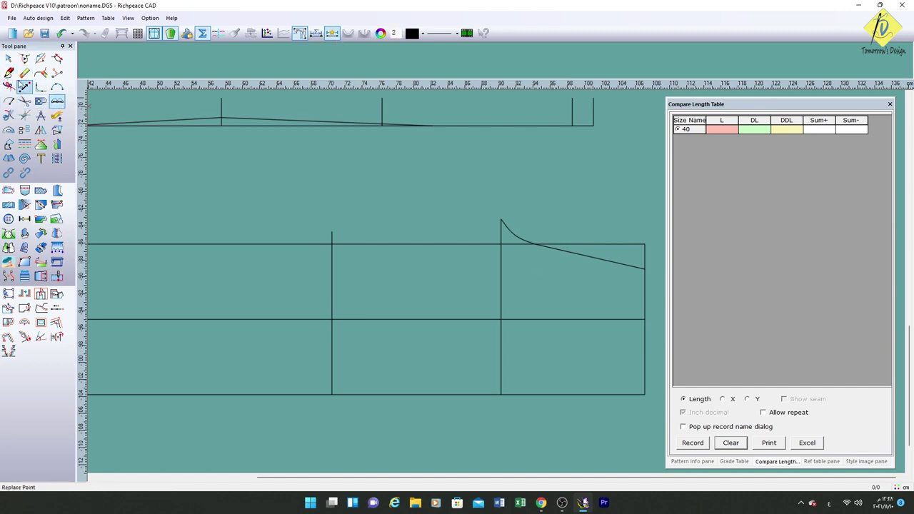
{"action": "left_click", "coordinate": [9, 72]}
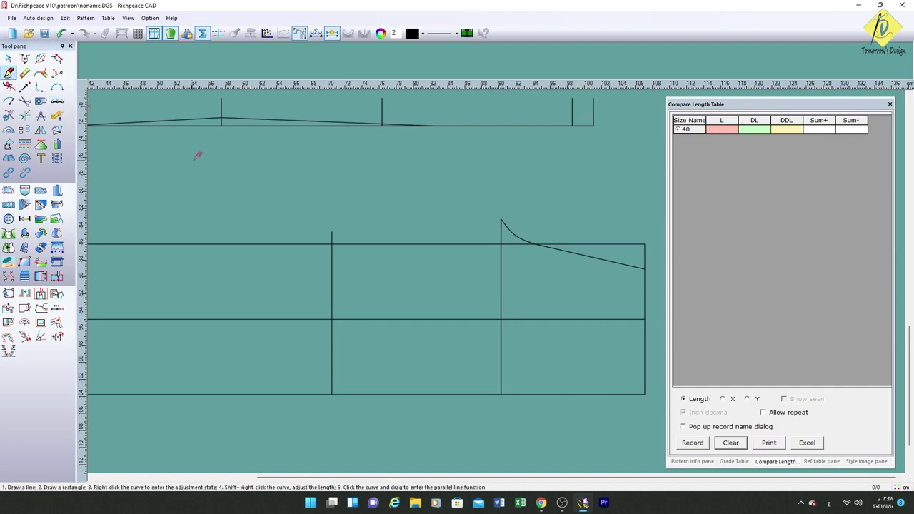
{"action": "left_click", "coordinate": [592, 254]}
{"action": "left_click", "coordinate": [646, 319]}
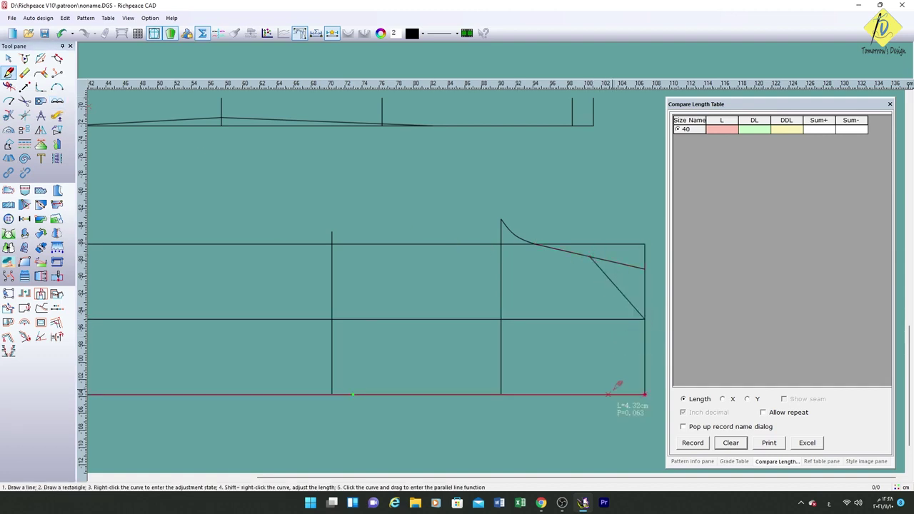
Step: Mark a point 8 cm in on the bottom line with a 1 cm drop below it
{"action": "left_click", "coordinate": [612, 393]}
{"action": "type", "text": "89"}
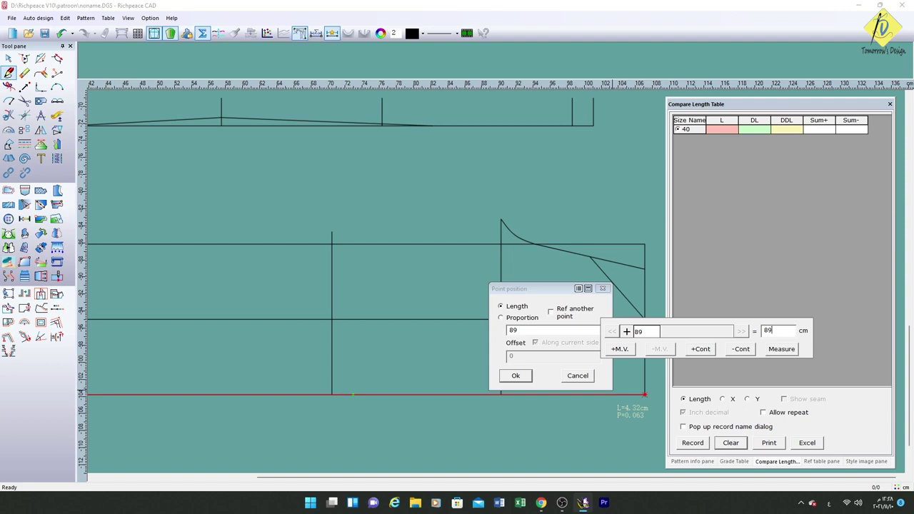
{"action": "left_click", "coordinate": [522, 383]}
{"action": "left_click", "coordinate": [579, 415]}
{"action": "type", "text": "1"}
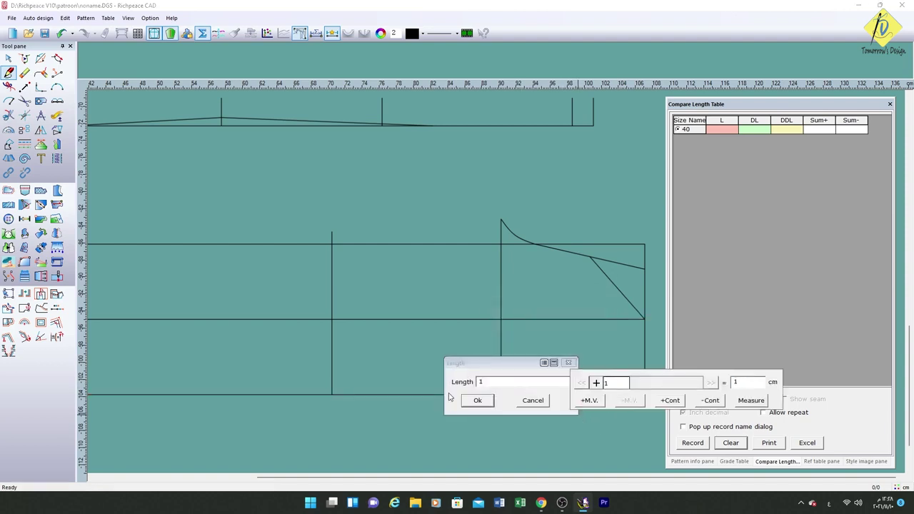
{"action": "left_click", "coordinate": [477, 400]}
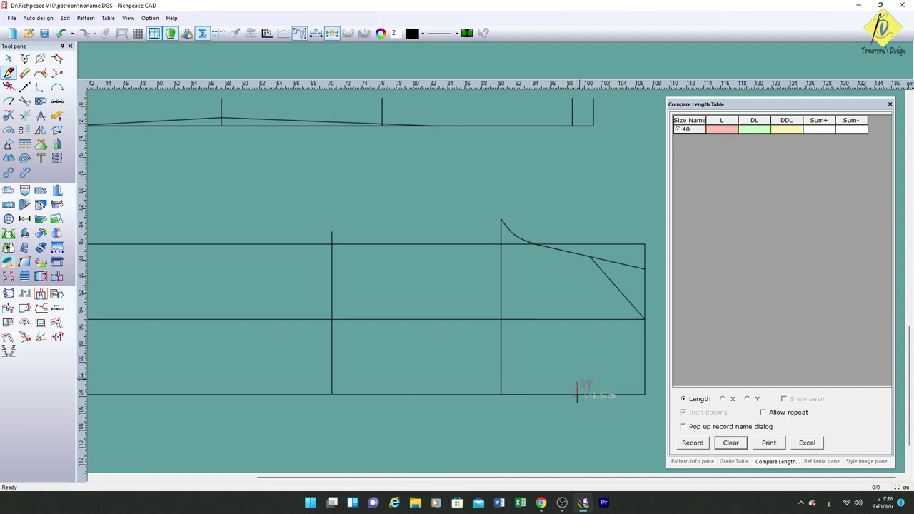
{"action": "left_click", "coordinate": [577, 392]}
{"action": "type", "text": "1"}
{"action": "left_click", "coordinate": [497, 370]}
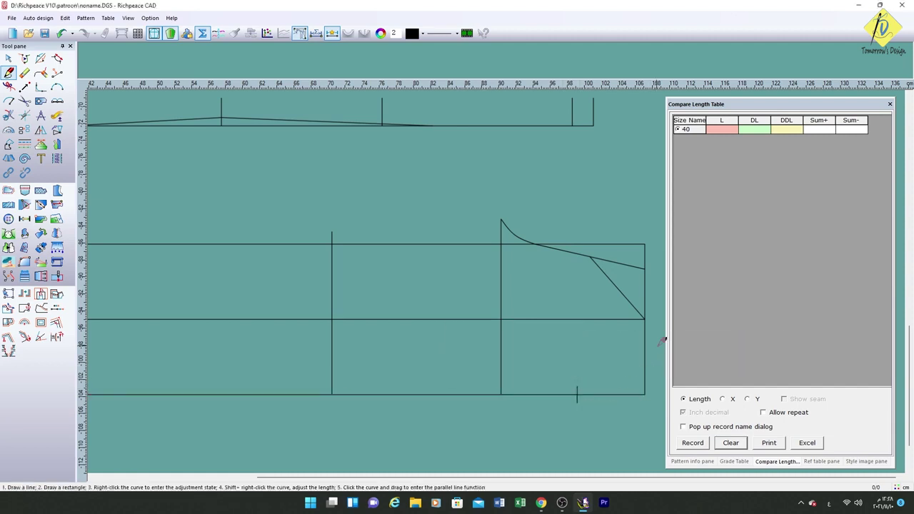
Step: Draw the lower diagonal from the right edge's midpoint to the 1 cm drop point
{"action": "left_click", "coordinate": [645, 320]}
{"action": "left_click", "coordinate": [577, 402]}
{"action": "right_click", "coordinate": [577, 402]}
{"action": "scroll", "coordinate": [541, 393], "scroll_direction": "down", "scroll_amount": 1}
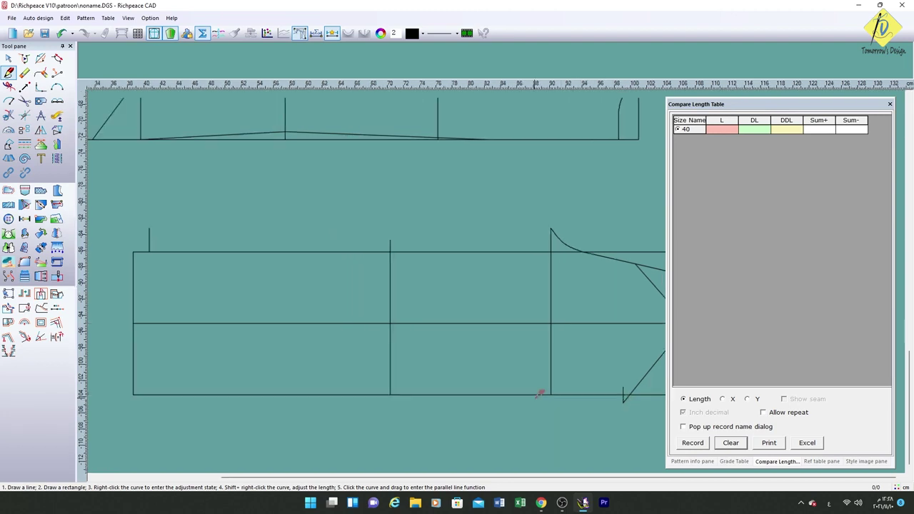
{"action": "scroll", "coordinate": [540, 393], "scroll_direction": "down", "scroll_amount": 1}
{"action": "scroll", "coordinate": [541, 393], "scroll_direction": "down", "scroll_amount": 1}
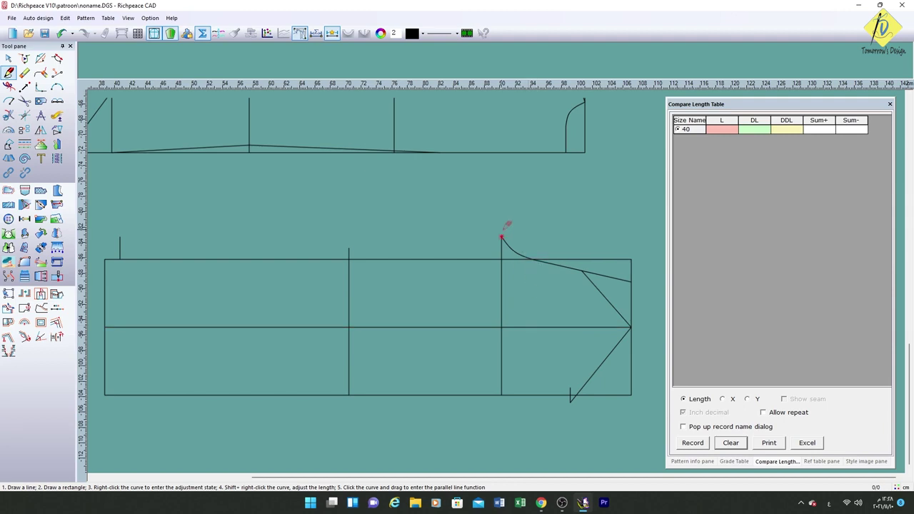
Step: Draw the cuff's curved top edge and a bottom line from the lower point to the middle line
{"action": "left_click", "coordinate": [503, 236]}
{"action": "left_click", "coordinate": [349, 249]}
{"action": "left_click", "coordinate": [120, 237]}
{"action": "right_click", "coordinate": [120, 237]}
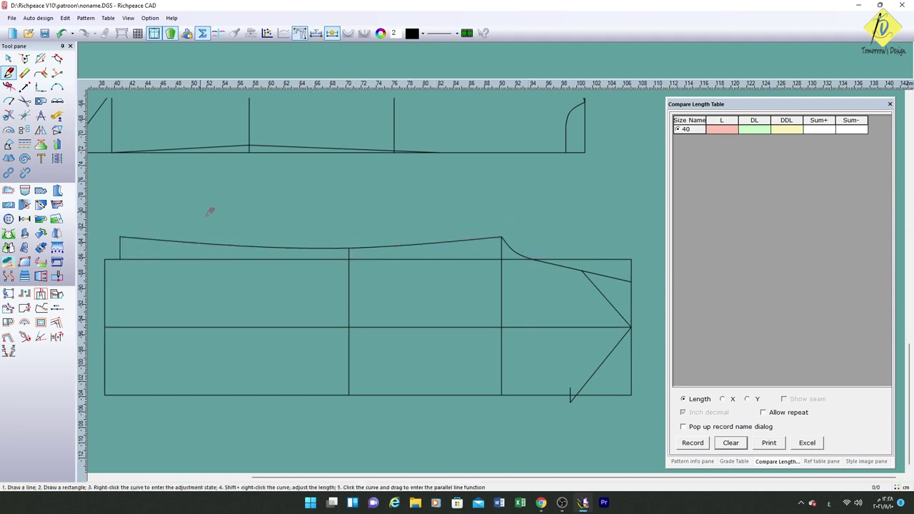
{"action": "left_click", "coordinate": [571, 401]}
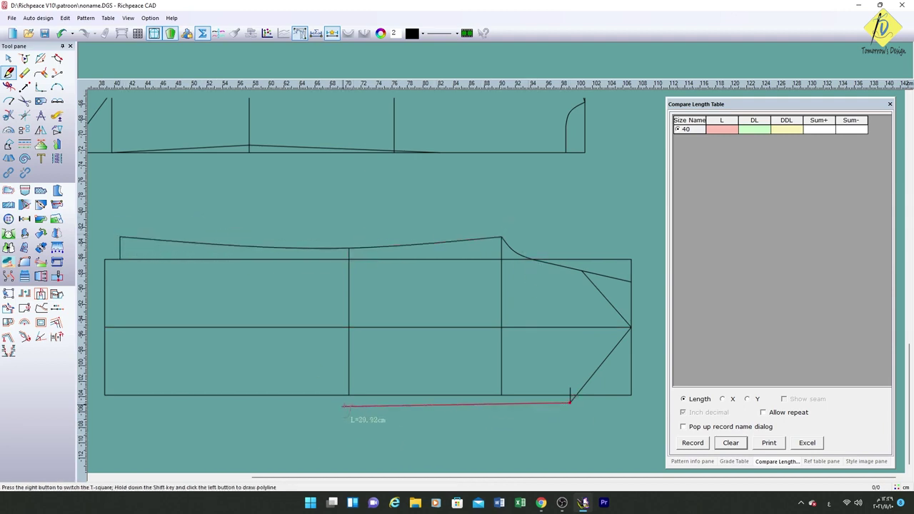
{"action": "left_click", "coordinate": [348, 393]}
{"action": "right_click", "coordinate": [363, 418]}
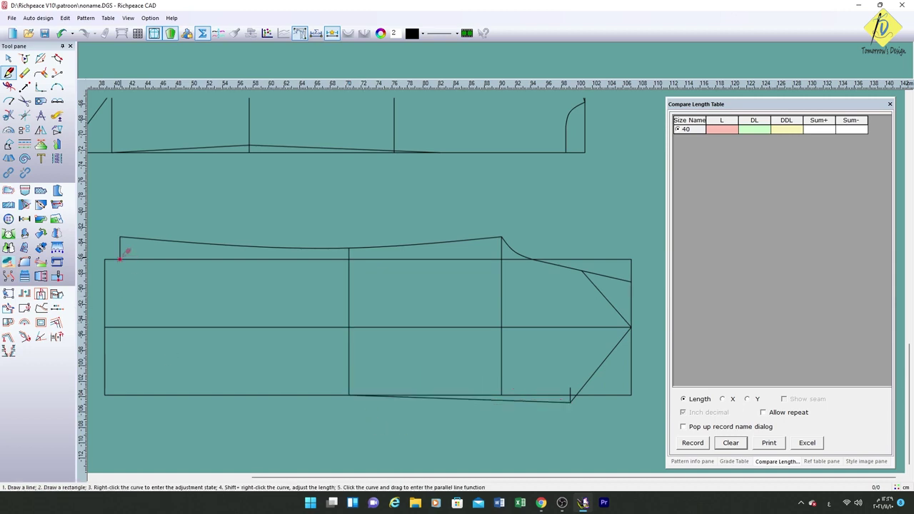
Step: Draw the new left edge line with a 5 cm drop point on it
{"action": "left_click", "coordinate": [120, 259]}
{"action": "key", "text": "Return"}
{"action": "type", "text": "5"}
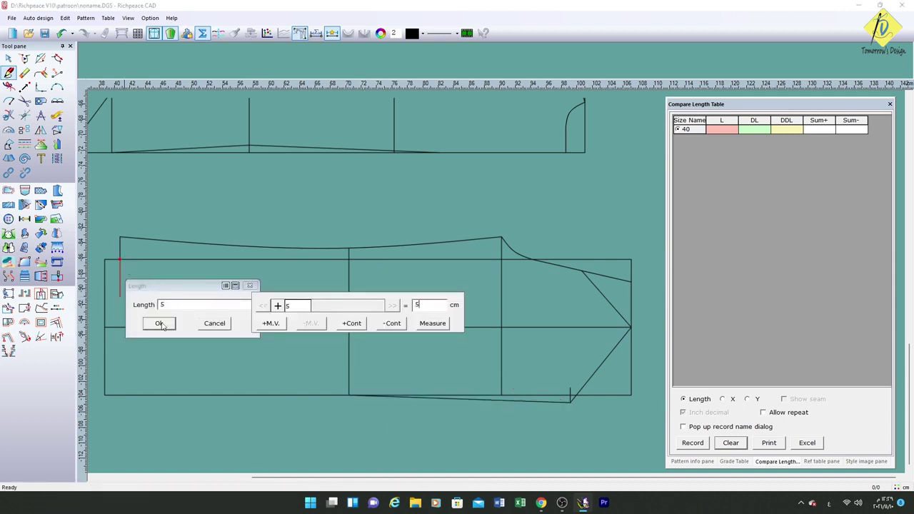
{"action": "left_click", "coordinate": [160, 323]}
{"action": "left_click", "coordinate": [107, 292]}
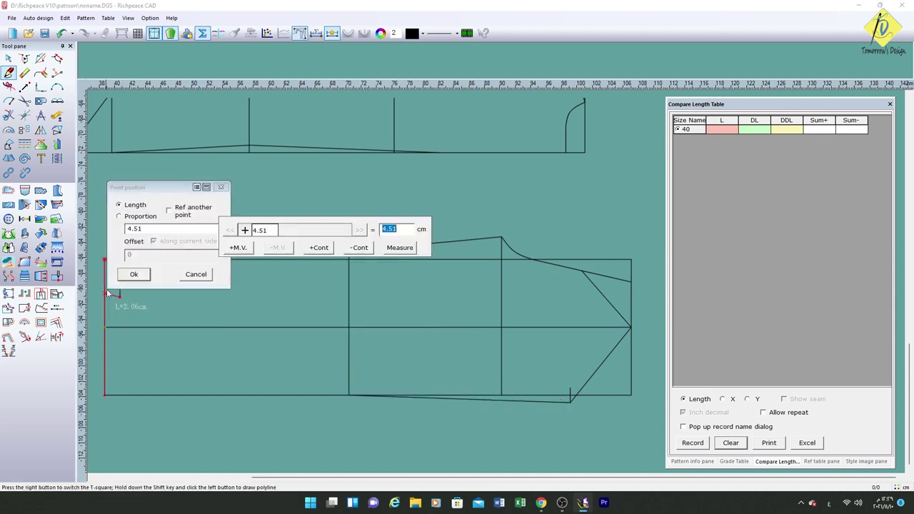
{"action": "type", "text": "14"}
{"action": "left_click", "coordinate": [133, 274]}
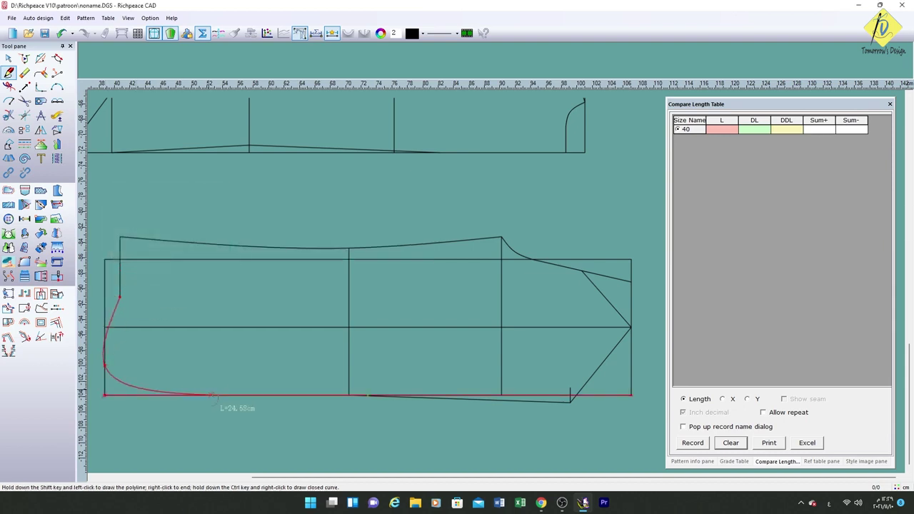
{"action": "right_click", "coordinate": [143, 285]}
Step: Bow the left edge into a slight curve and draw the lower-left line to the middle bottom corner
{"action": "left_click", "coordinate": [8, 58]}
{"action": "left_click", "coordinate": [112, 328]}
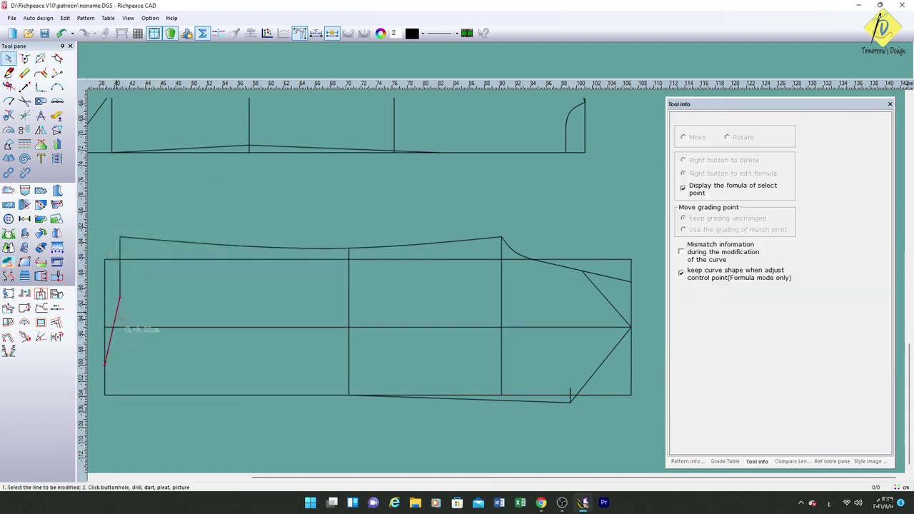
{"action": "left_click", "coordinate": [117, 325]}
{"action": "key", "text": "f"}
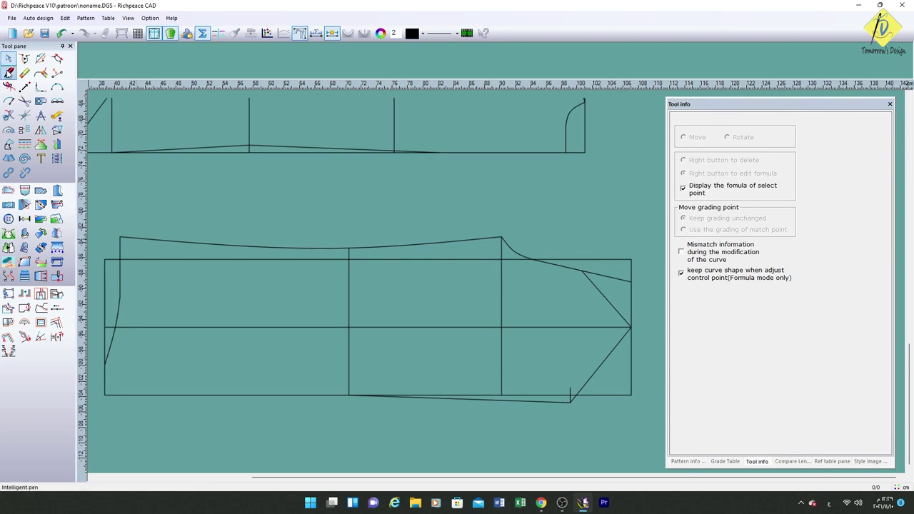
{"action": "left_click", "coordinate": [105, 366]}
{"action": "left_click", "coordinate": [348, 394]}
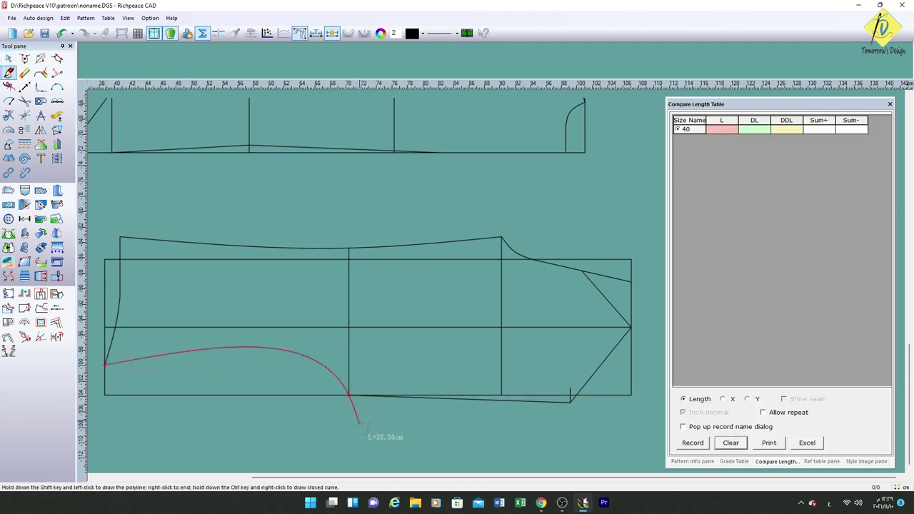
{"action": "right_click", "coordinate": [322, 407]}
{"action": "left_click", "coordinate": [24, 115]}
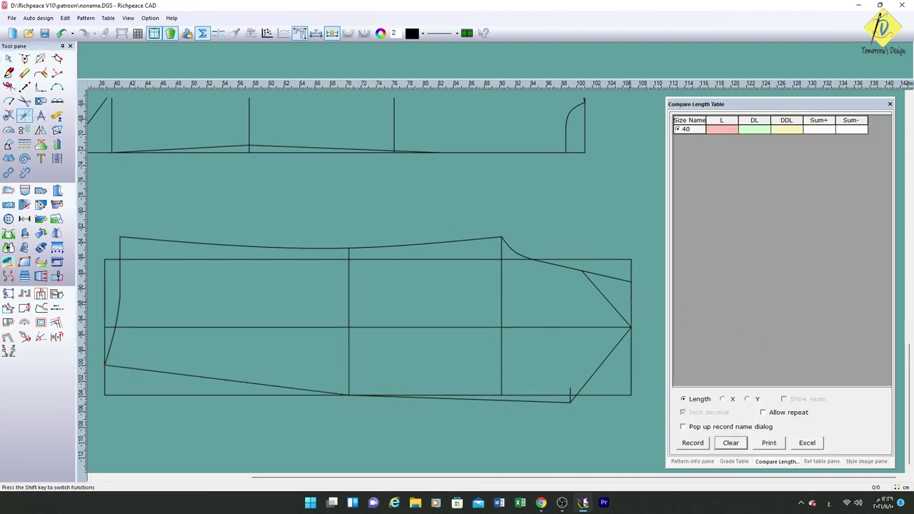
Step: Add a 1.5 cm line at 90° off the upper diagonal
{"action": "left_click", "coordinate": [606, 299]}
{"action": "left_click", "coordinate": [644, 280]}
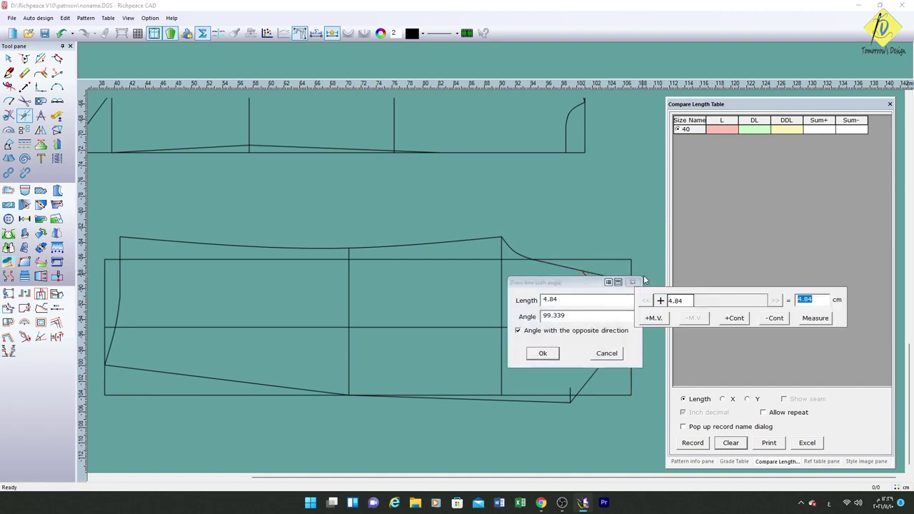
{"action": "type", "text": "1.5"}
{"action": "left_click", "coordinate": [552, 355]}
{"action": "left_click", "coordinate": [579, 319]}
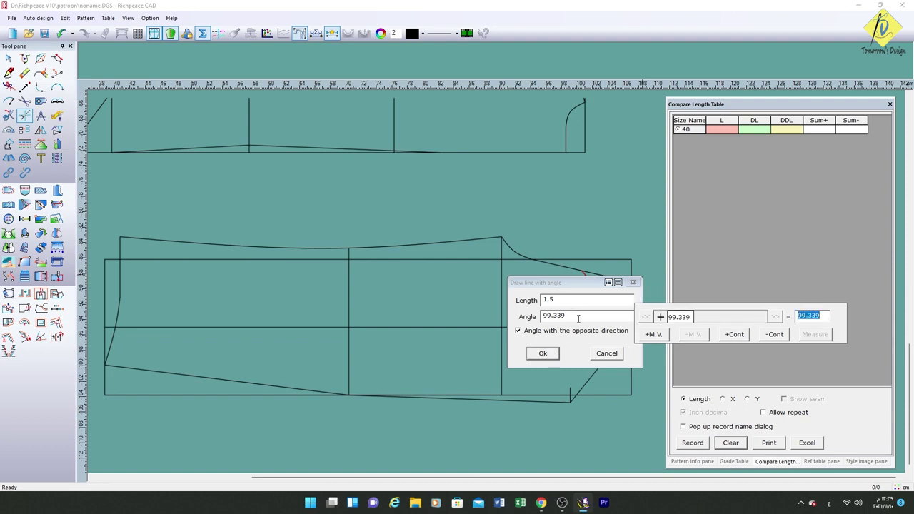
{"action": "type", "text": "90"}
{"action": "key", "text": "Return"}
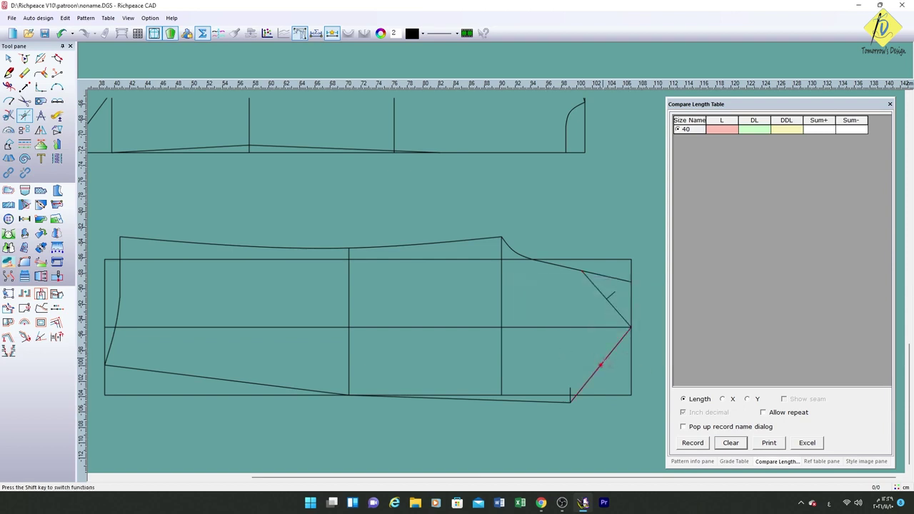
Step: Add a 2 cm line at 90° off the lower diagonal
{"action": "left_click", "coordinate": [628, 327]}
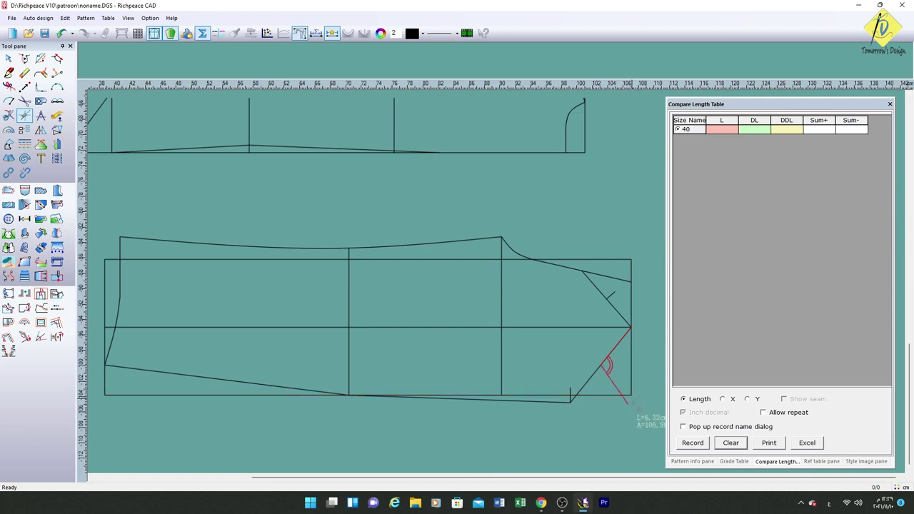
{"action": "left_click", "coordinate": [609, 414]}
{"action": "left_click_drag", "start_coordinate": [572, 329], "coordinate": [285, 272]}
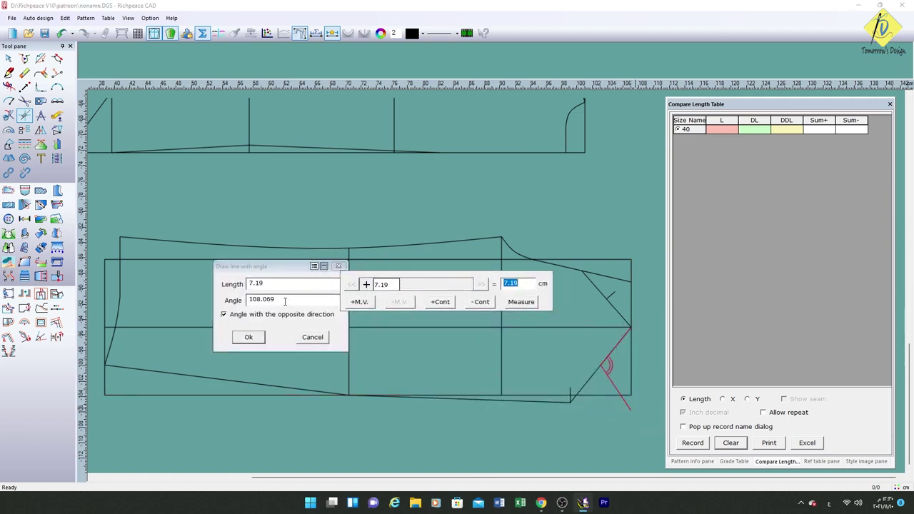
{"action": "left_click", "coordinate": [240, 286]}
{"action": "left_click", "coordinate": [267, 286]}
{"action": "type", "text": "2"}
{"action": "left_click", "coordinate": [284, 301]}
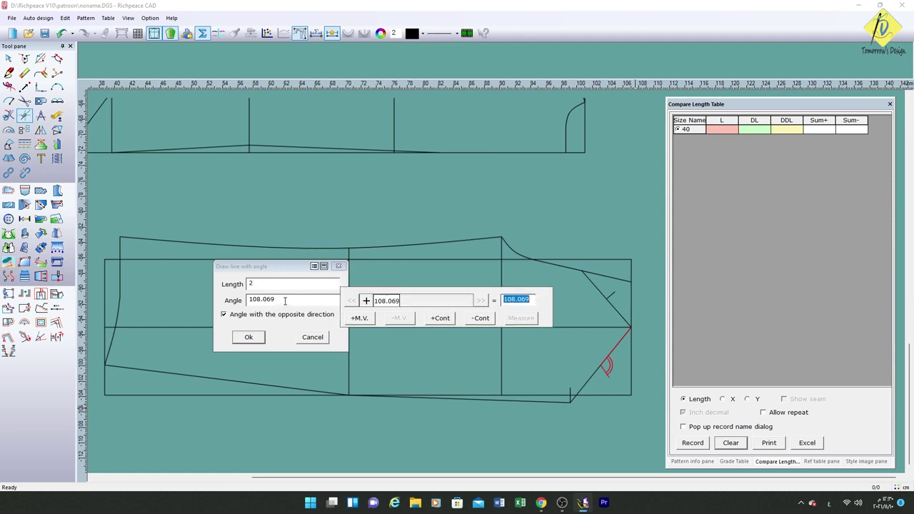
{"action": "type", "text": "90"}
{"action": "left_click", "coordinate": [243, 341]}
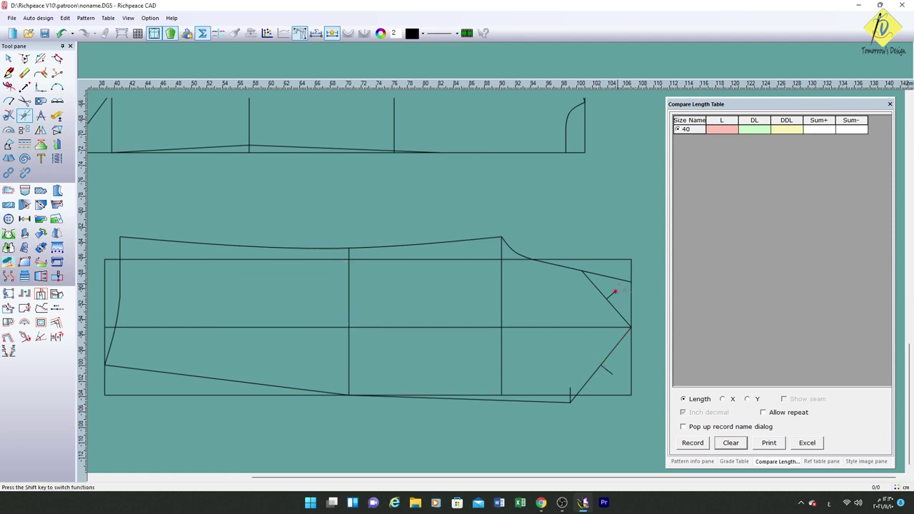
Step: Draw a curve through the offset ends to round off the pointed right end
{"action": "left_click", "coordinate": [8, 72]}
{"action": "left_click", "coordinate": [583, 271]}
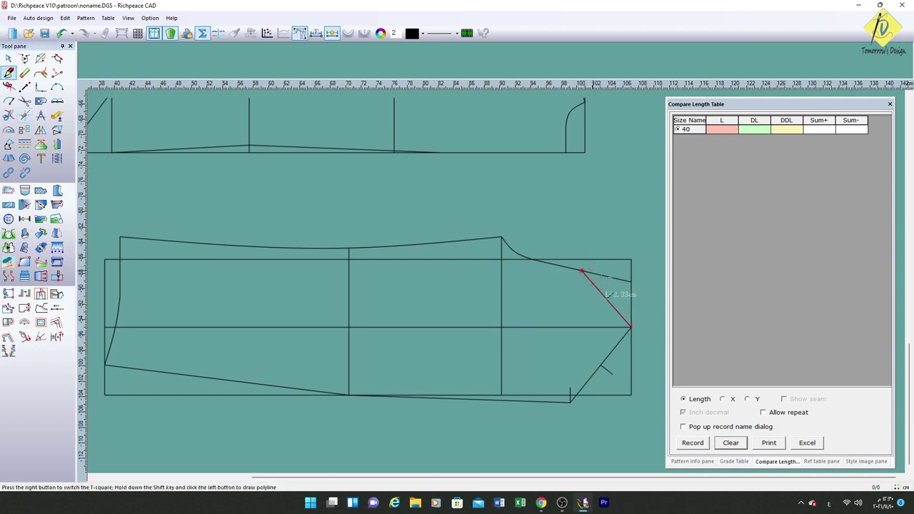
{"action": "left_click", "coordinate": [614, 293]}
{"action": "left_click", "coordinate": [630, 327]}
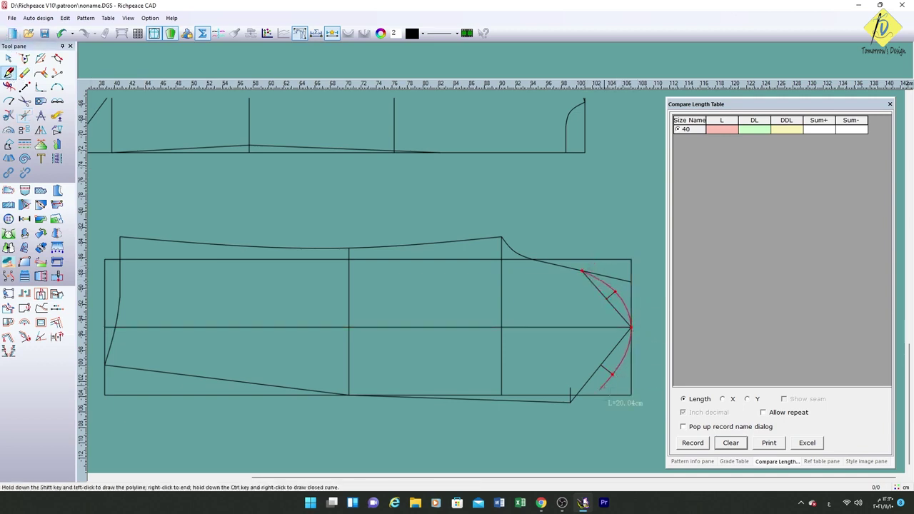
{"action": "left_click", "coordinate": [570, 402]}
{"action": "right_click", "coordinate": [597, 396]}
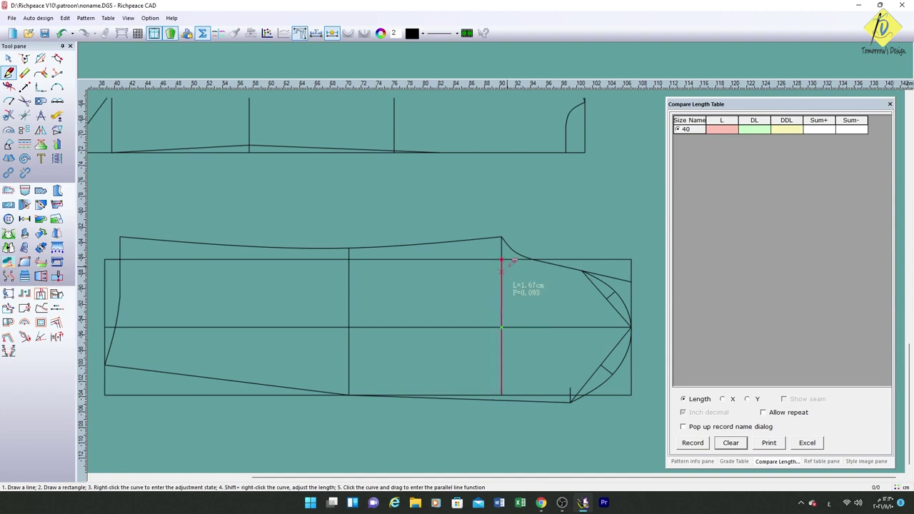
Step: Draw a long curve across the piece through points 5 cm and 6 cm along the vertical lines
{"action": "left_click", "coordinate": [502, 280]}
{"action": "type", "text": "5"}
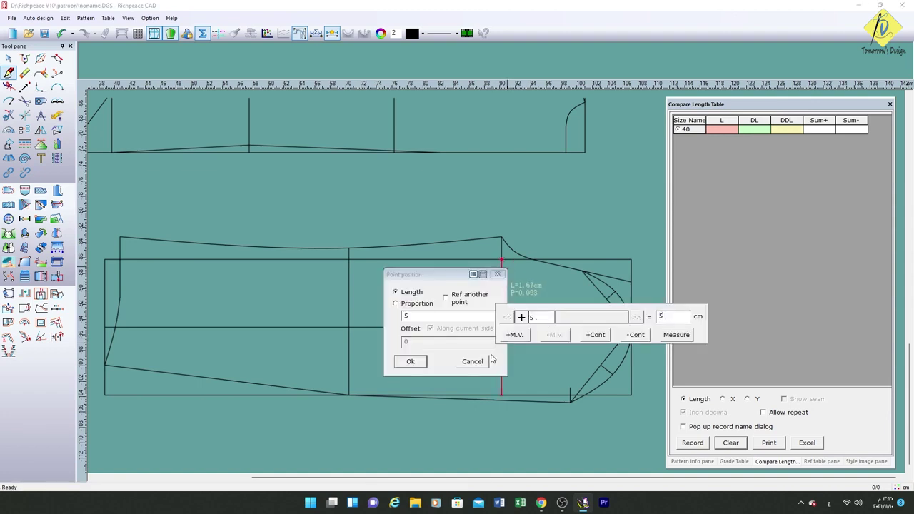
{"action": "left_click", "coordinate": [411, 361]}
{"action": "left_click", "coordinate": [349, 273]}
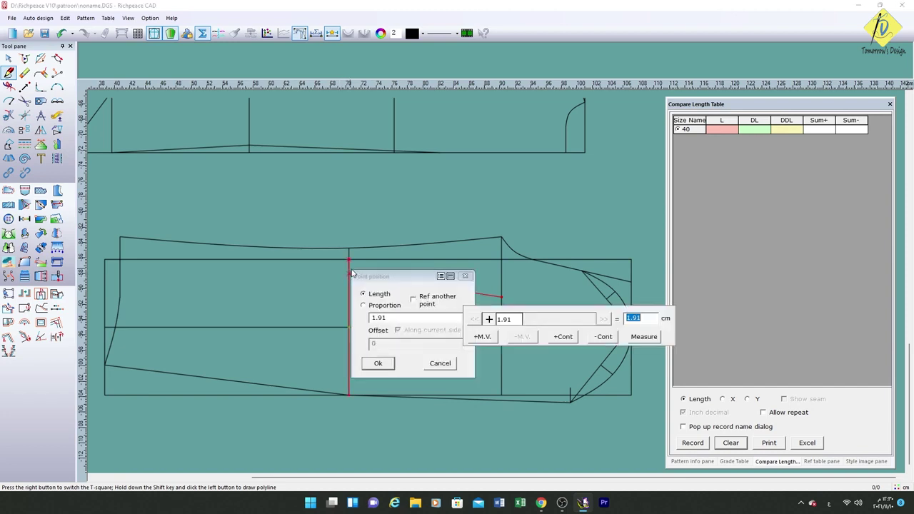
{"action": "type", "text": "6.5"}
{"action": "left_click", "coordinate": [377, 364]}
{"action": "left_click", "coordinate": [120, 297]}
{"action": "right_click", "coordinate": [241, 278]}
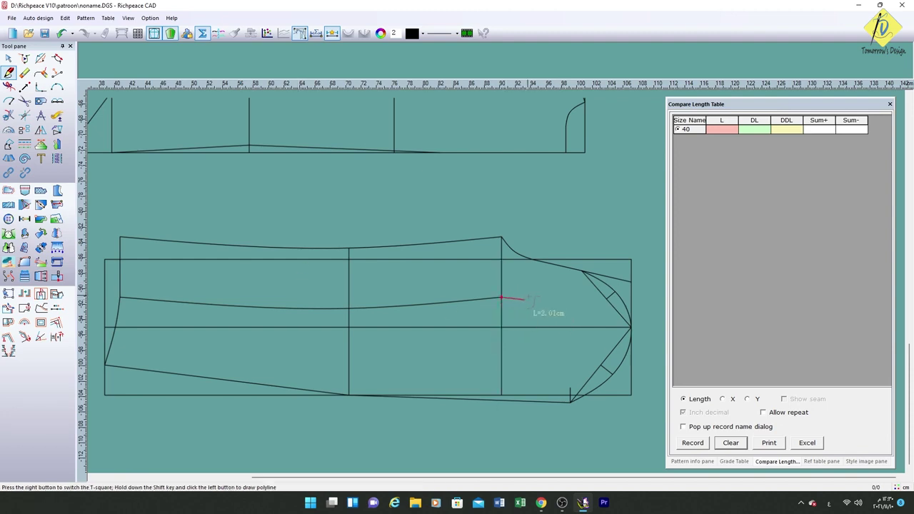
Step: Extend the end of the new curve by 1 cm
{"action": "left_click", "coordinate": [503, 298]}
{"action": "type", "text": "1"}
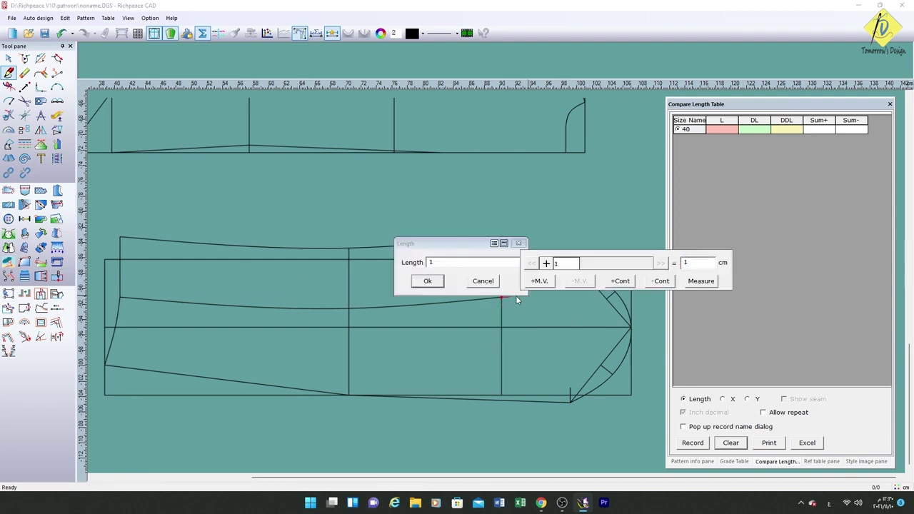
{"action": "left_click", "coordinate": [428, 281]}
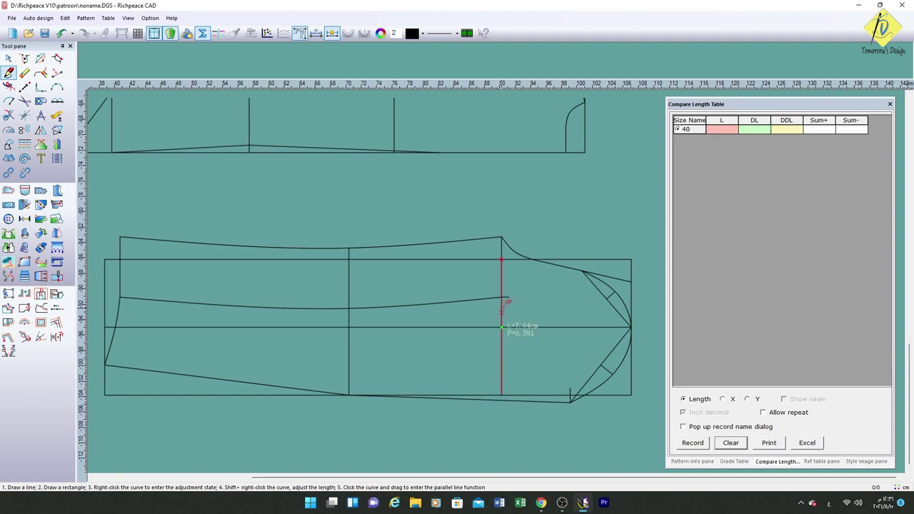
{"action": "left_click", "coordinate": [7, 116]}
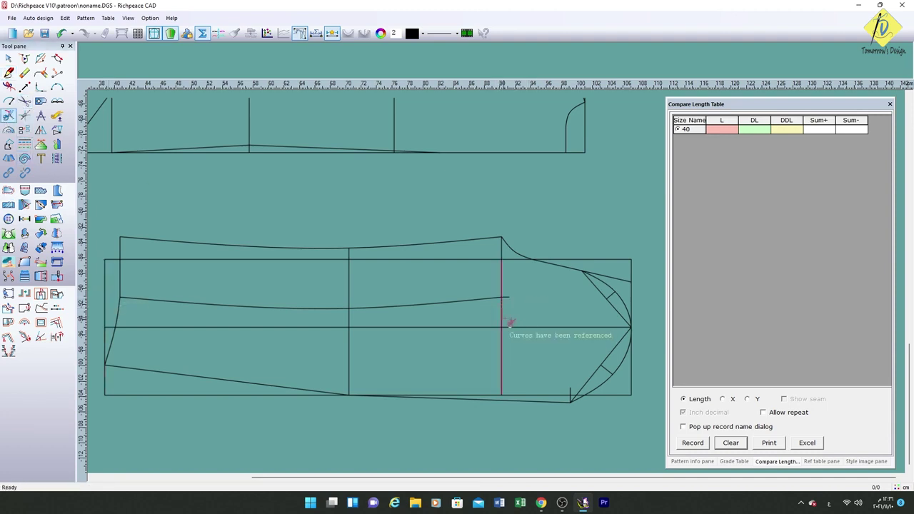
{"action": "left_click", "coordinate": [503, 314]}
{"action": "left_click", "coordinate": [506, 300]}
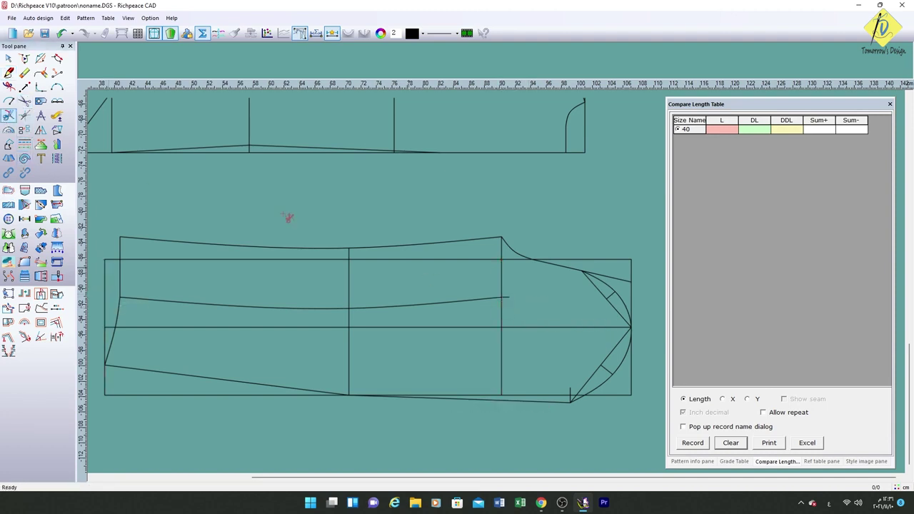
Step: Mark points 3 cm and 6 cm along the vertical line
{"action": "left_click", "coordinate": [58, 73]}
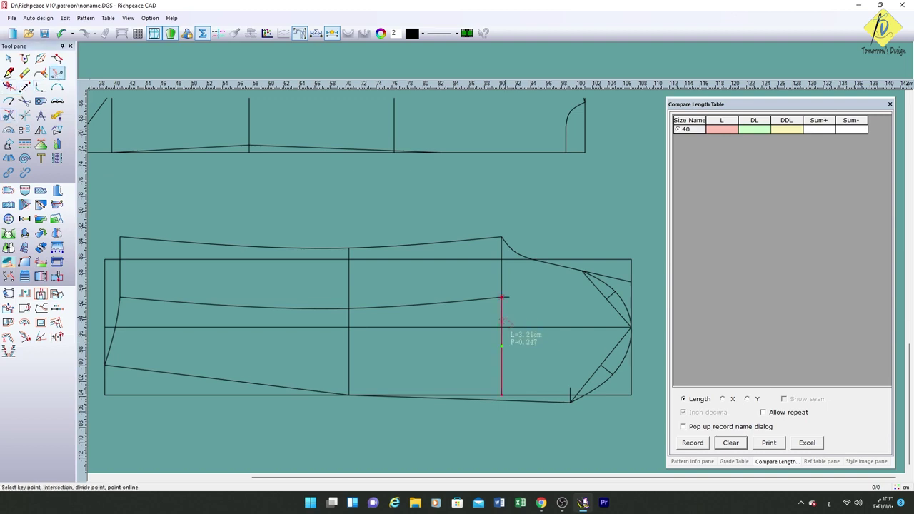
{"action": "left_click", "coordinate": [501, 329]}
{"action": "type", "text": "3"}
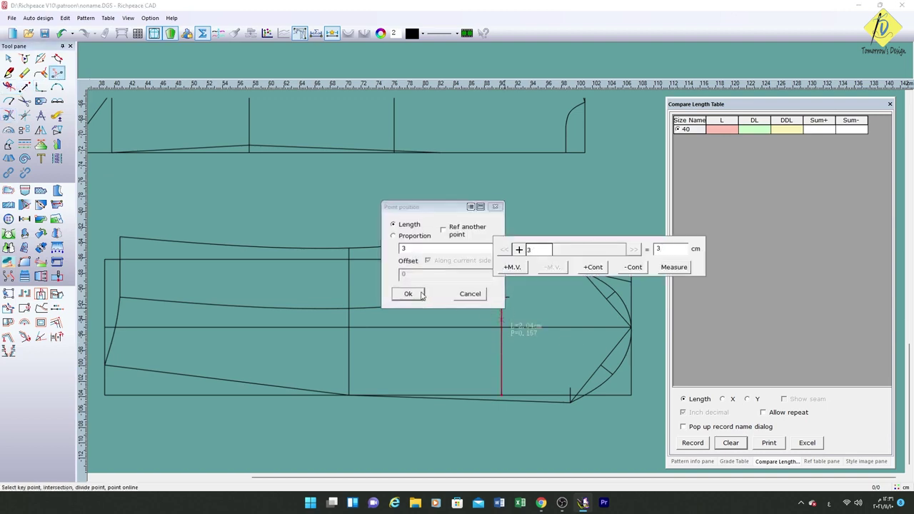
{"action": "left_click", "coordinate": [411, 295]}
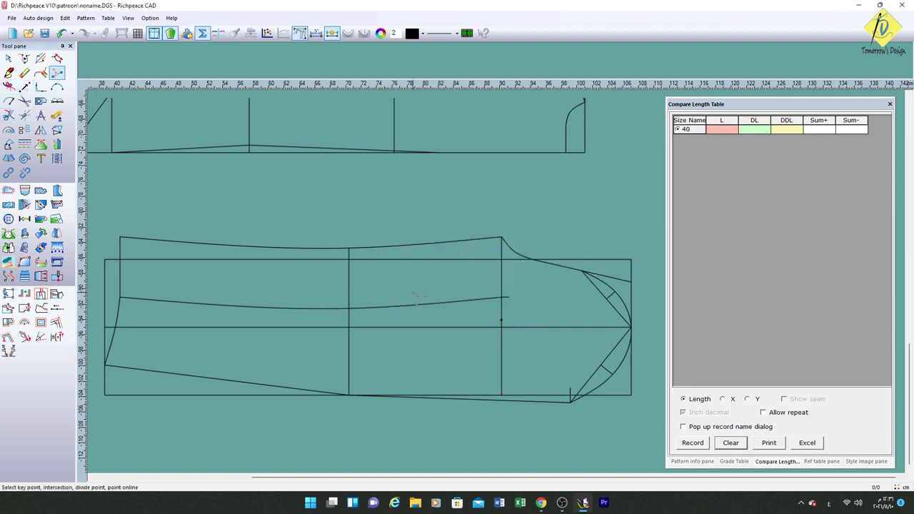
{"action": "left_click", "coordinate": [502, 341]}
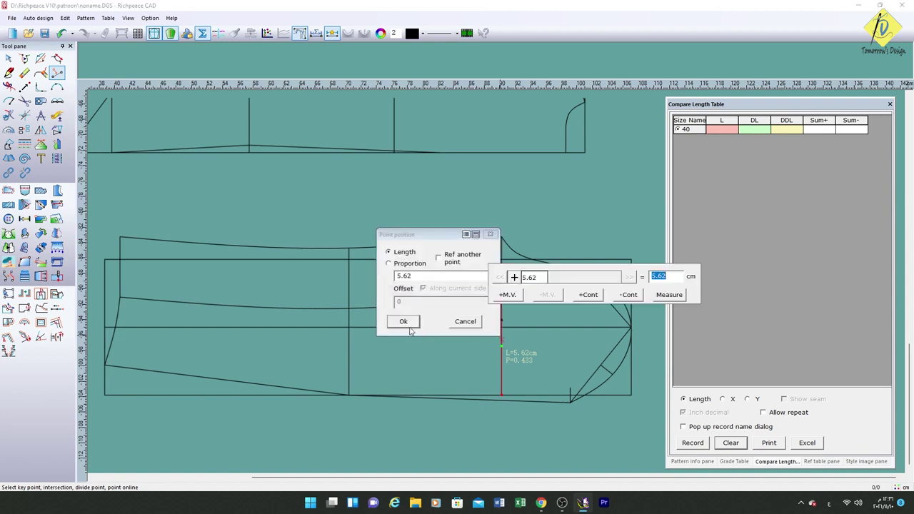
{"action": "left_click", "coordinate": [491, 235]}
{"action": "left_click", "coordinate": [9, 72]}
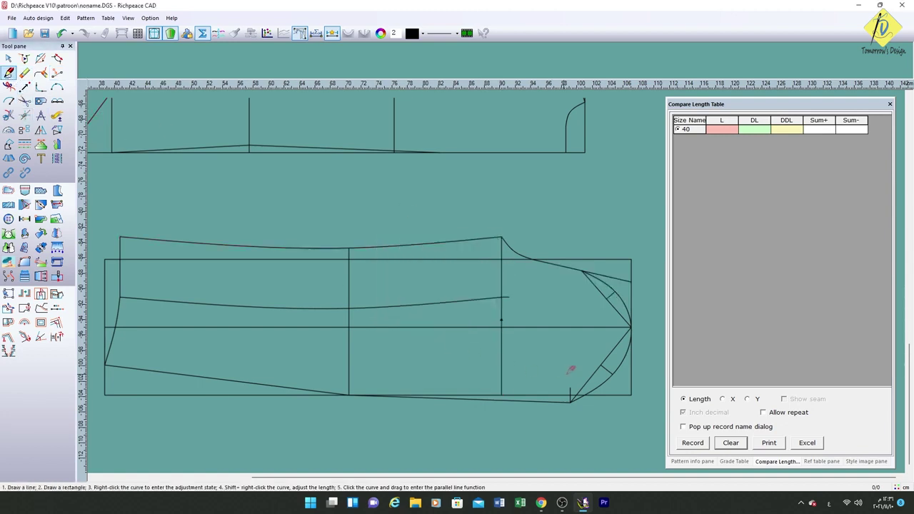
{"action": "left_click", "coordinate": [501, 341]}
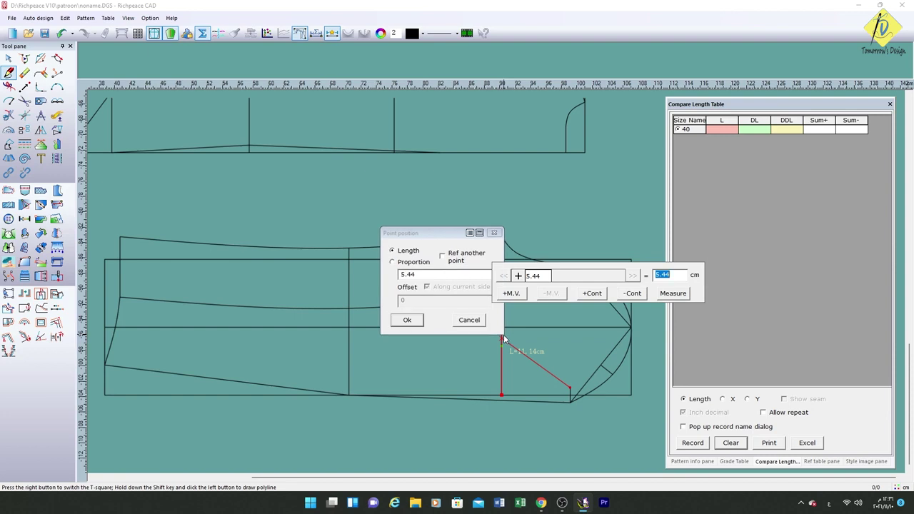
{"action": "type", "text": "6"}
{"action": "key", "text": "Return"}
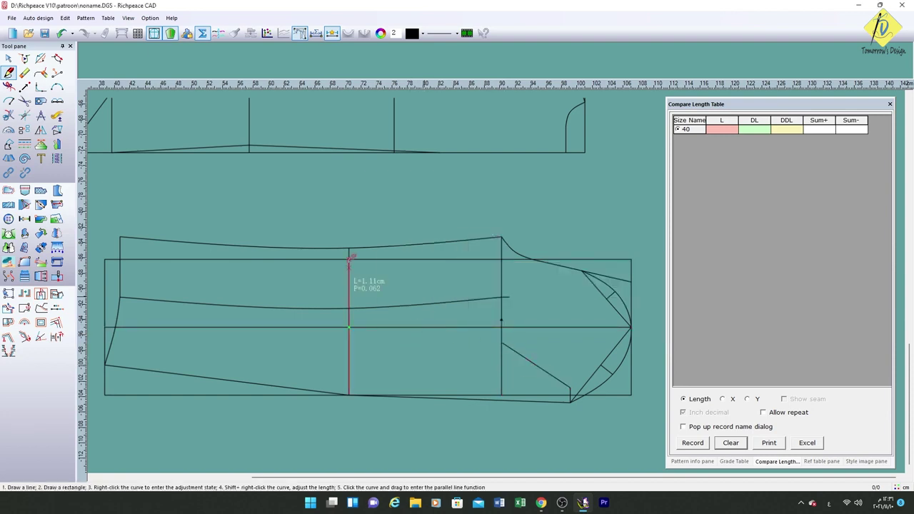
Step: Add a 1 cm line at 90° off the lower diagonal
{"action": "left_click", "coordinate": [25, 115]}
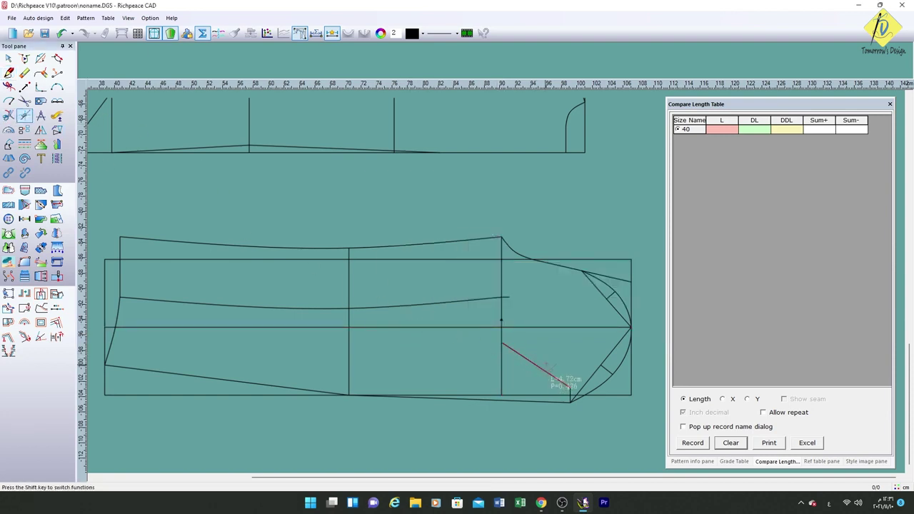
{"action": "left_click", "coordinate": [536, 364]}
{"action": "left_click", "coordinate": [523, 381]}
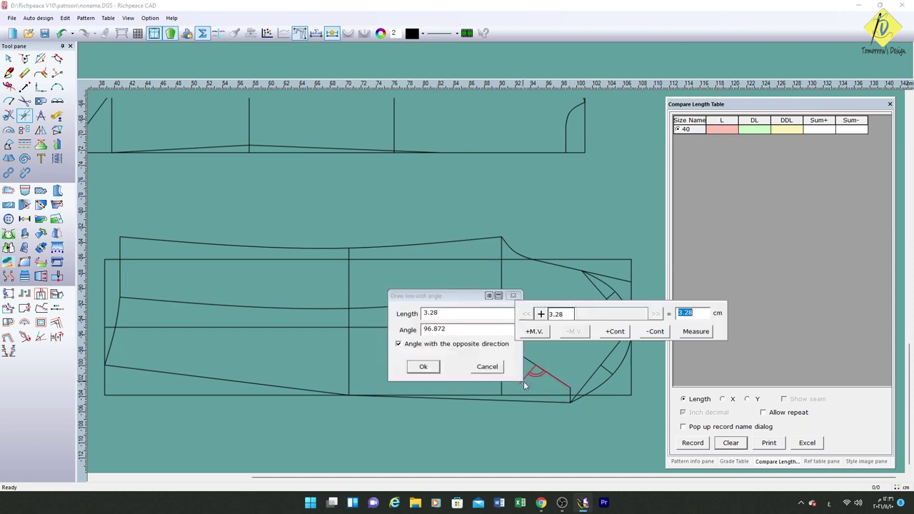
{"action": "type", "text": "1"}
{"action": "left_click", "coordinate": [446, 329]}
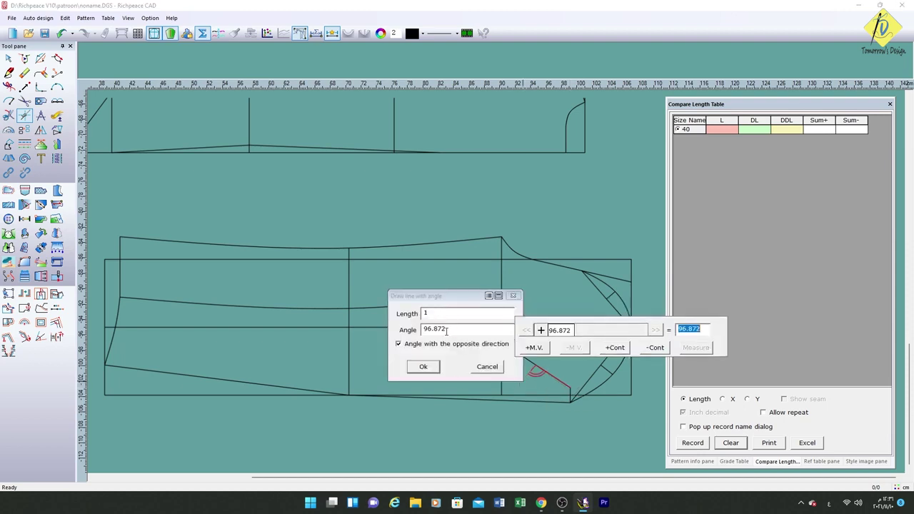
{"action": "type", "text": "90"}
{"action": "left_click", "coordinate": [422, 367]}
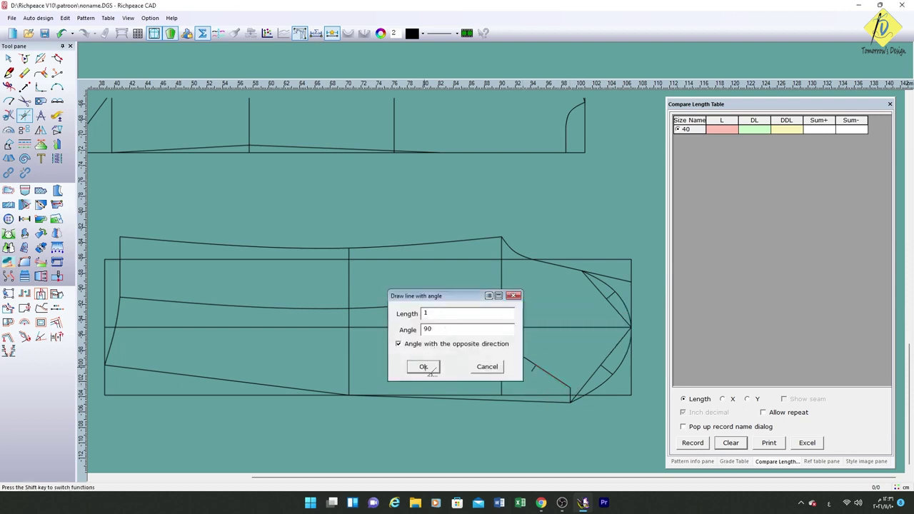
Step: Draw the shaped curve from the upper curve's end to a point on the lower slanted line
{"action": "left_click", "coordinate": [9, 73]}
{"action": "left_click", "coordinate": [509, 297]}
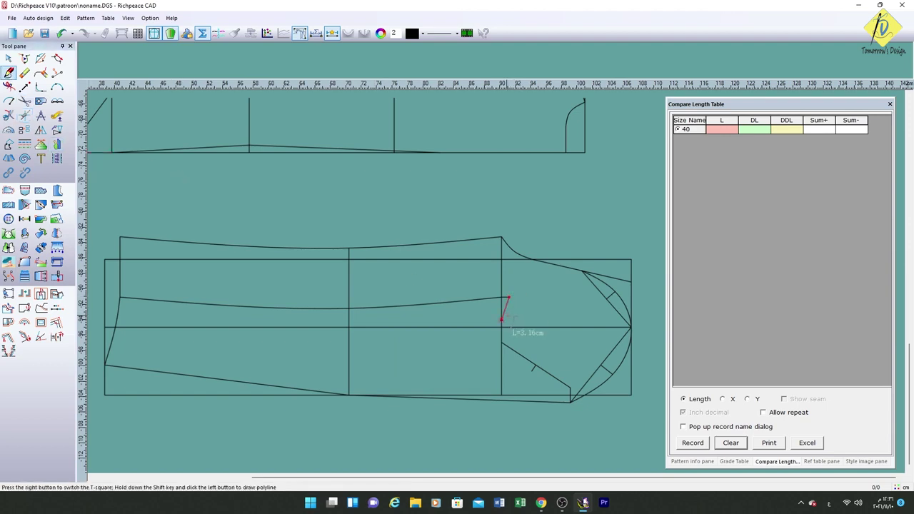
{"action": "left_click", "coordinate": [520, 355]}
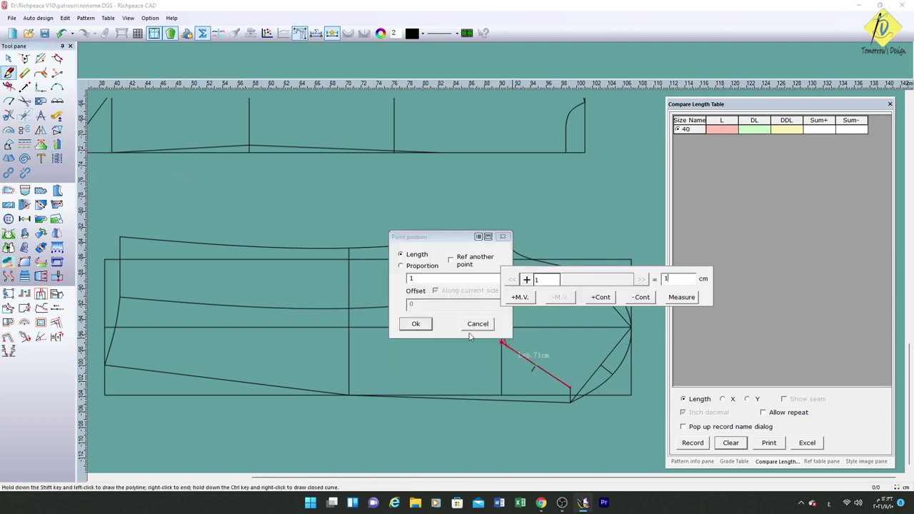
{"action": "left_click", "coordinate": [421, 325]}
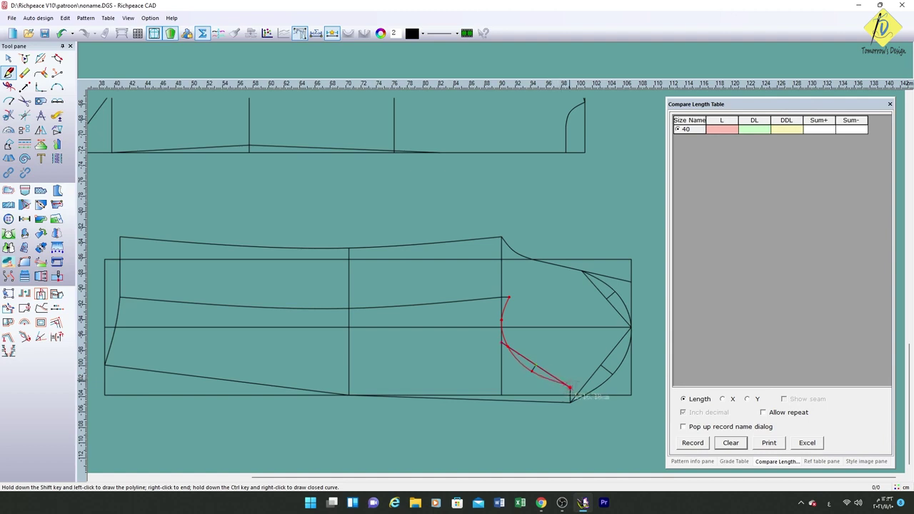
{"action": "right_click", "coordinate": [565, 357]}
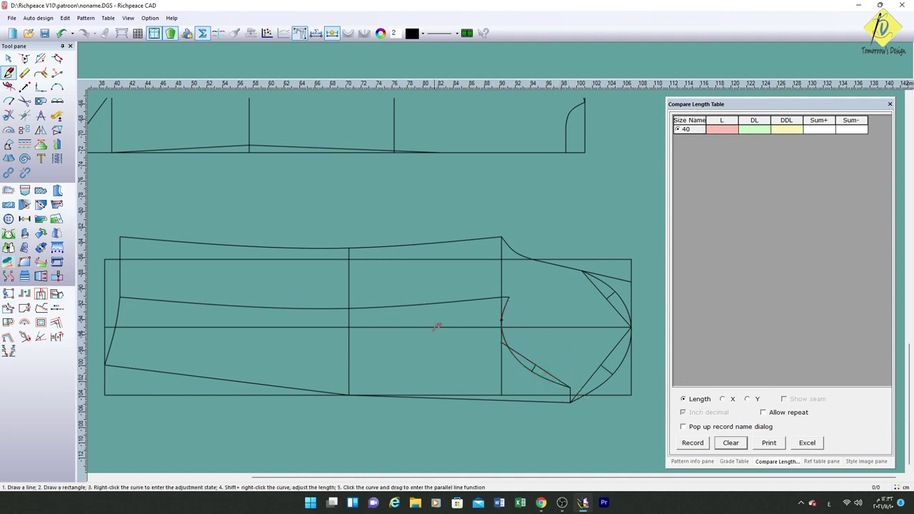
{"action": "key", "text": "F9"}
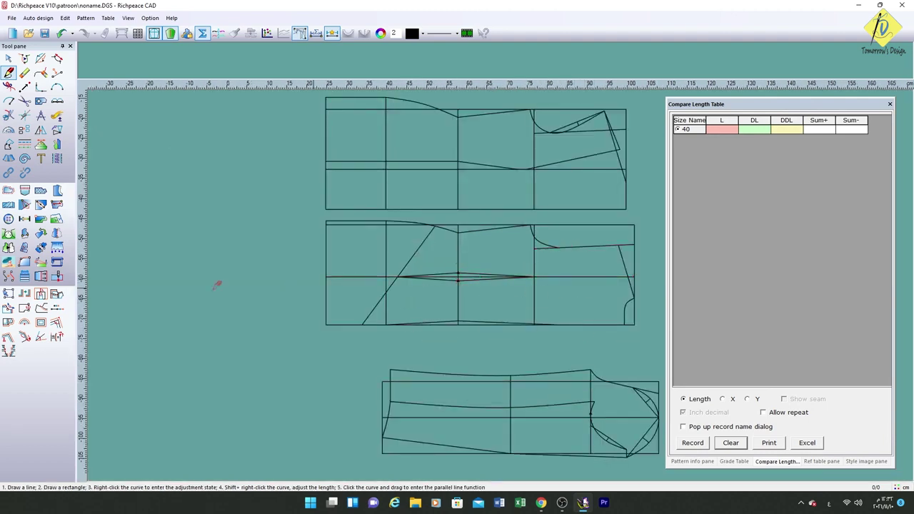
Step: Shift the whole top pattern piece up 10.71 cm using Move/Copy in Only move mode
{"action": "left_click", "coordinate": [24, 130]}
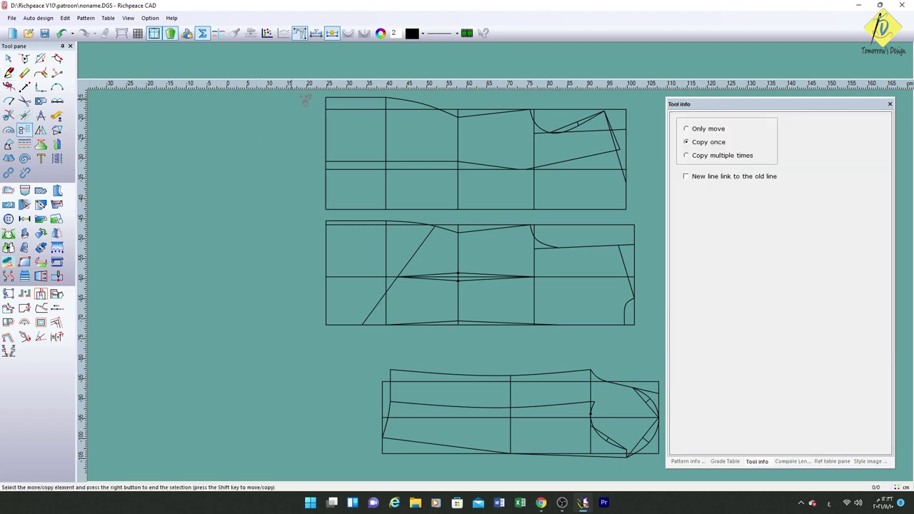
{"action": "scroll", "coordinate": [525, 300], "scroll_direction": "up", "scroll_amount": 1}
{"action": "scroll", "coordinate": [494, 288], "scroll_direction": "up", "scroll_amount": 1}
{"action": "scroll", "coordinate": [476, 290], "scroll_direction": "up", "scroll_amount": 1}
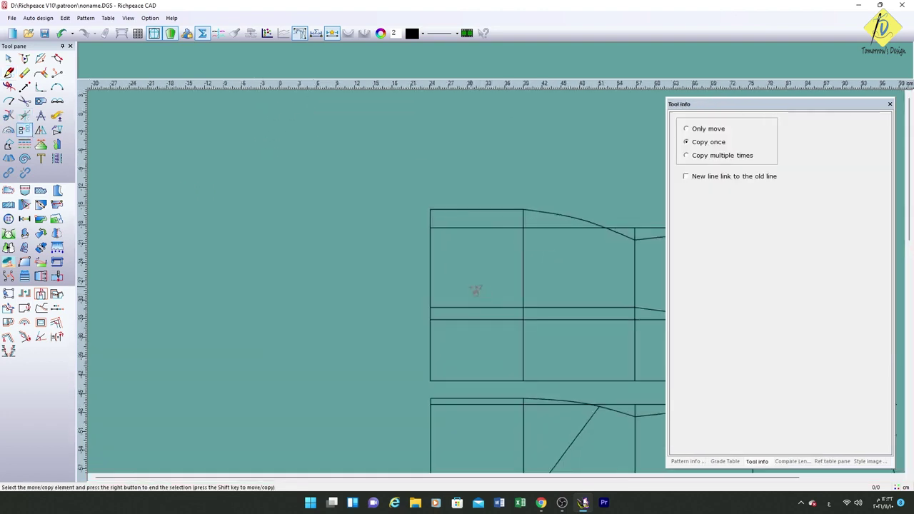
{"action": "scroll", "coordinate": [531, 257], "scroll_direction": "up", "scroll_amount": 1}
{"action": "scroll", "coordinate": [530, 257], "scroll_direction": "right", "scroll_amount": 3}
{"action": "left_click_drag", "start_coordinate": [116, 191], "coordinate": [609, 387]}
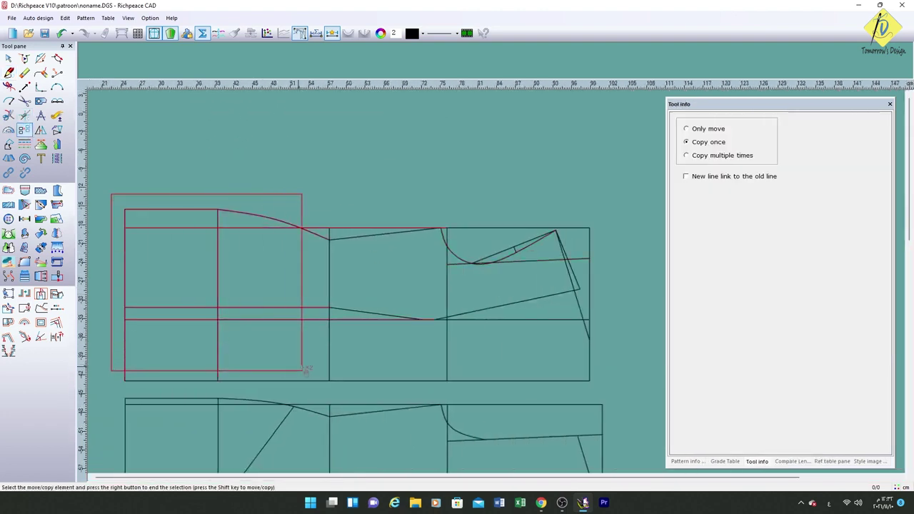
{"action": "right_click", "coordinate": [606, 386]}
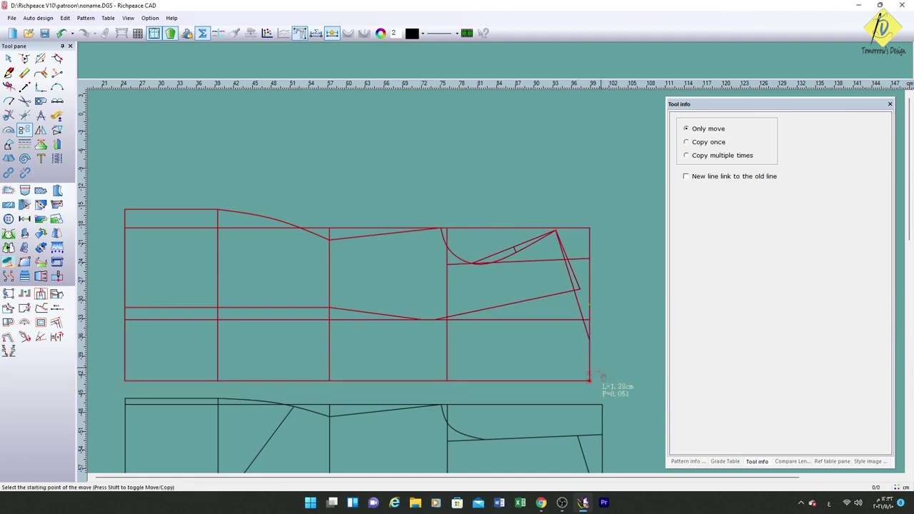
{"action": "left_click", "coordinate": [590, 380]}
{"action": "left_click", "coordinate": [595, 305]}
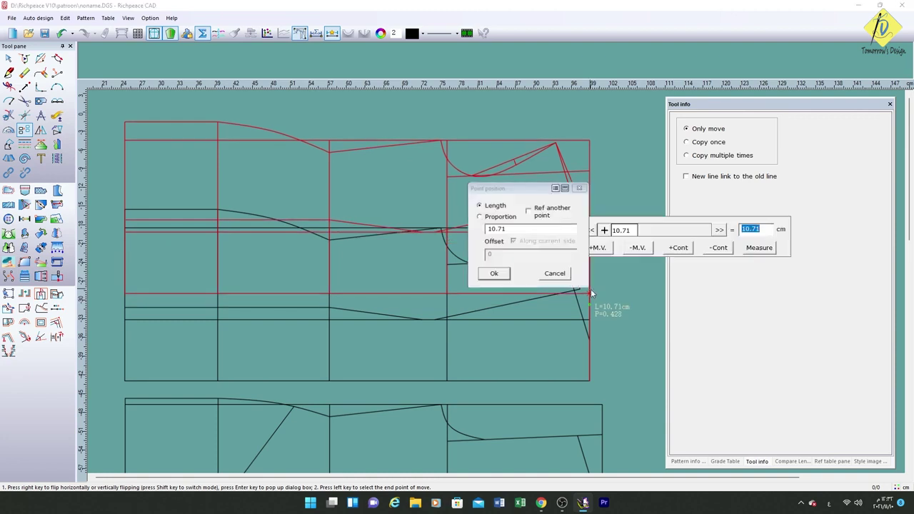
{"action": "left_click", "coordinate": [493, 275]}
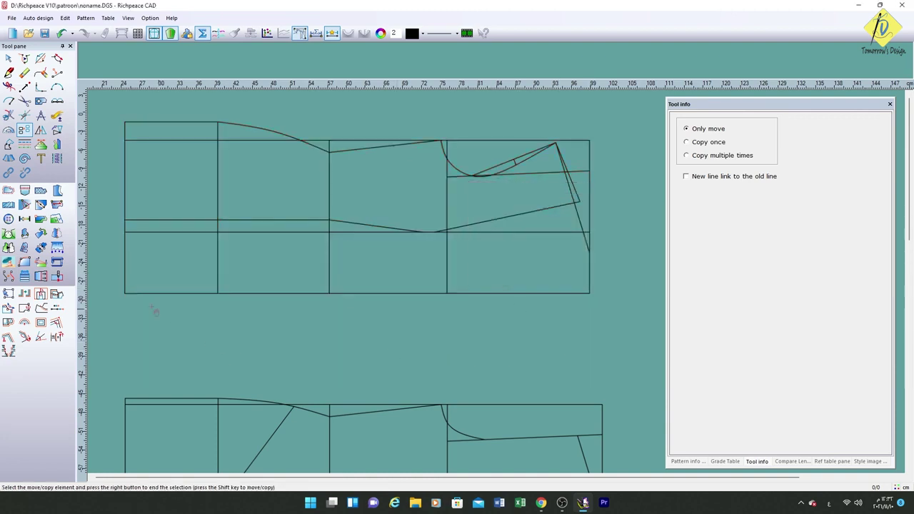
Step: Add a parallel line 3 cm below the top draft's bottom edge
{"action": "key", "text": "F2"}
{"action": "left_click_drag", "start_coordinate": [357, 293], "coordinate": [404, 329]}
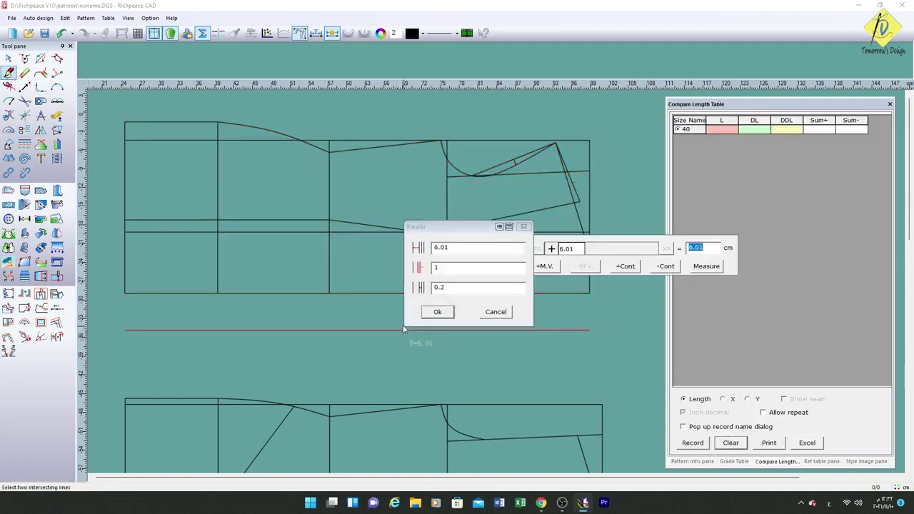
{"action": "type", "text": "3"}
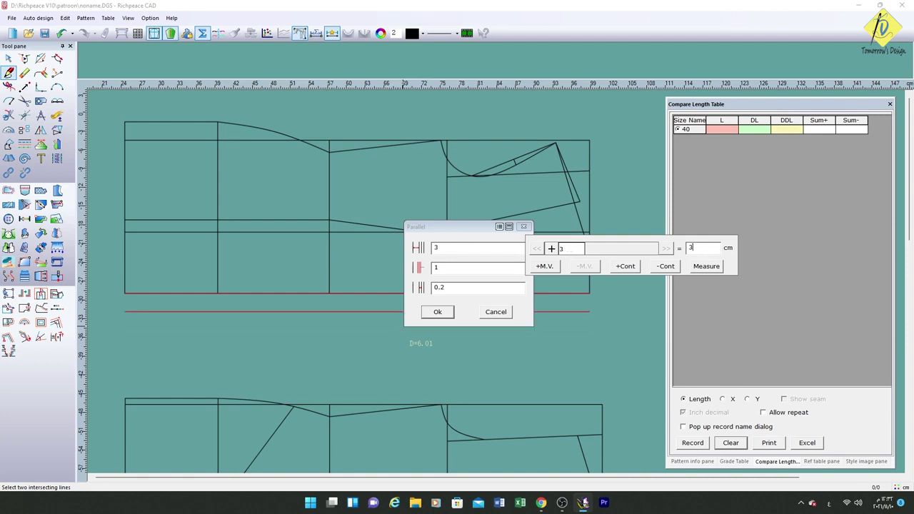
{"action": "left_click", "coordinate": [438, 312]}
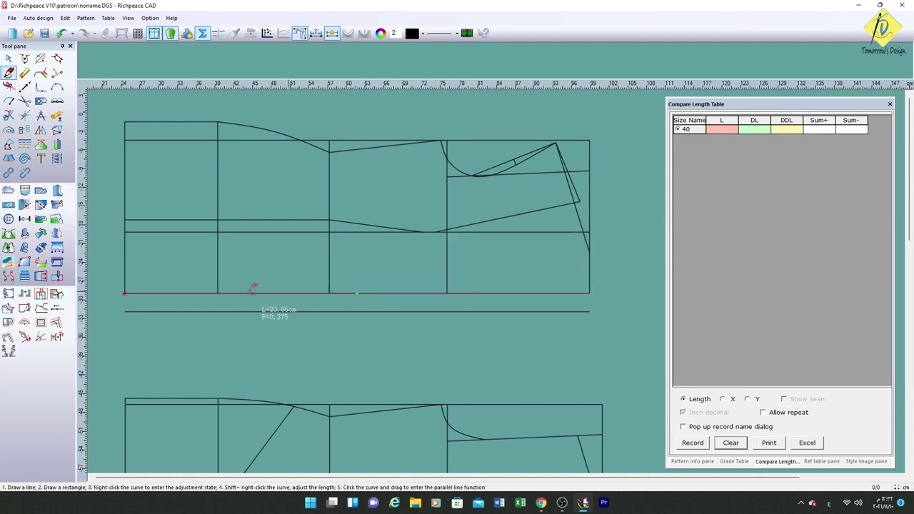
{"action": "left_click", "coordinate": [125, 293]}
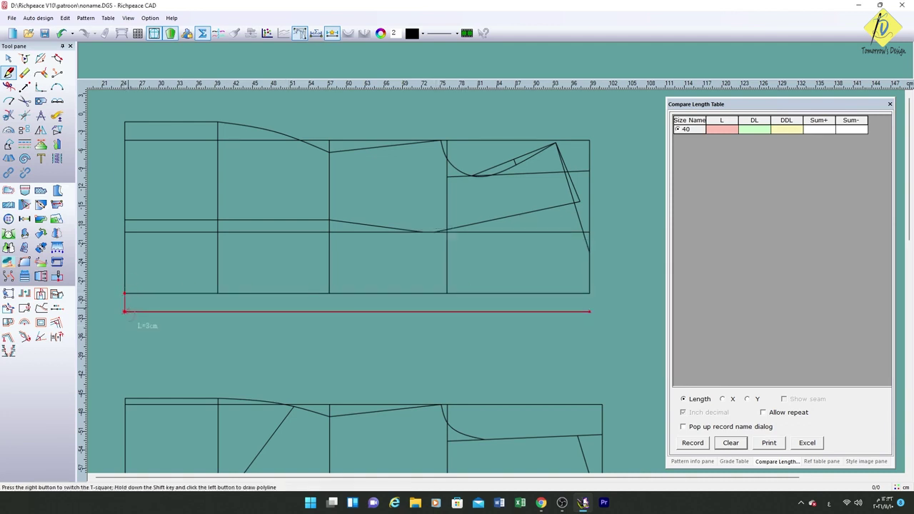
Step: Start a line from the 38 cm point on the new line, then cancel it
{"action": "left_click", "coordinate": [493, 312]}
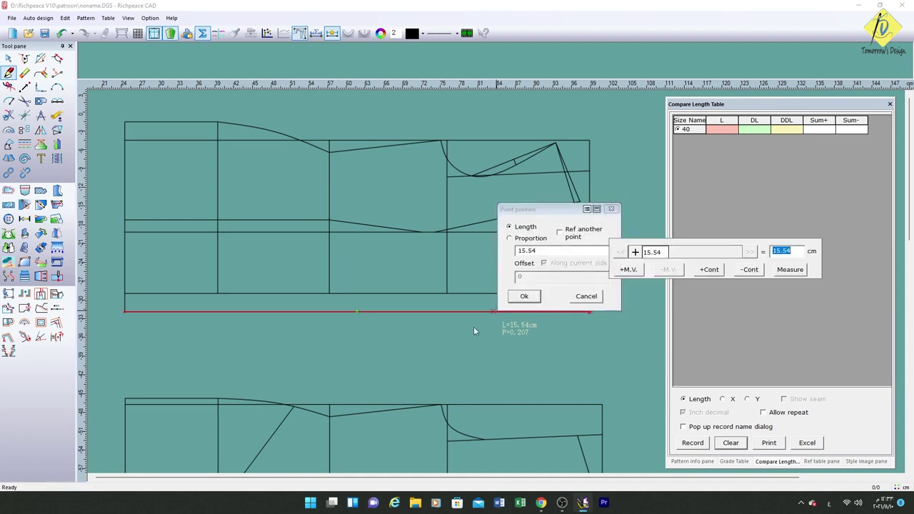
{"action": "type", "text": "38"}
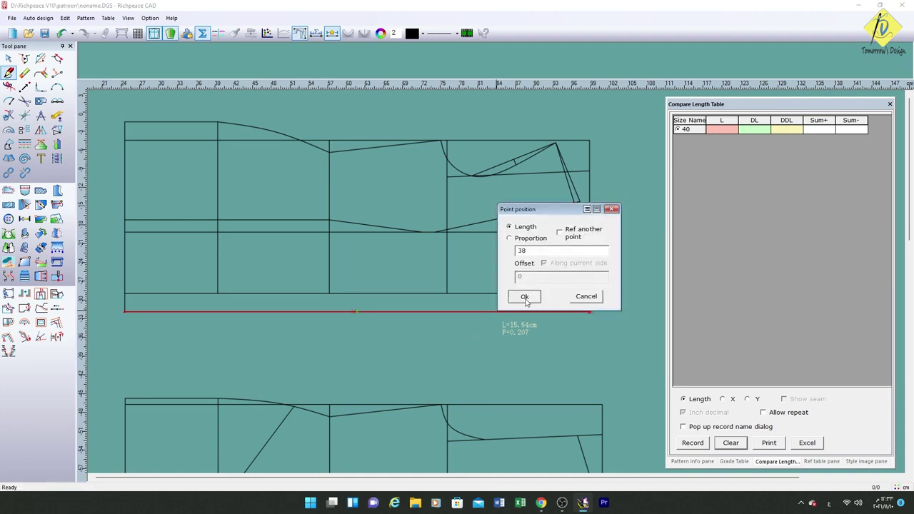
{"action": "left_click", "coordinate": [524, 296]}
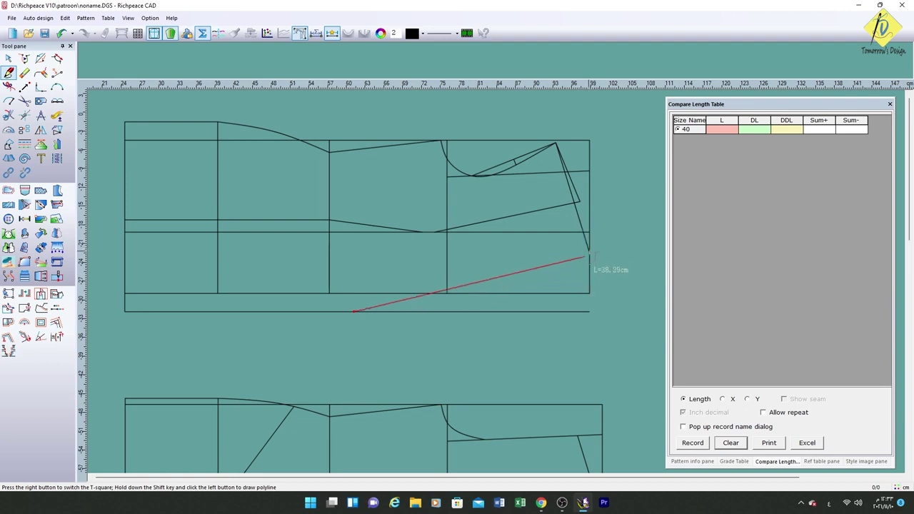
{"action": "right_click", "coordinate": [568, 269]}
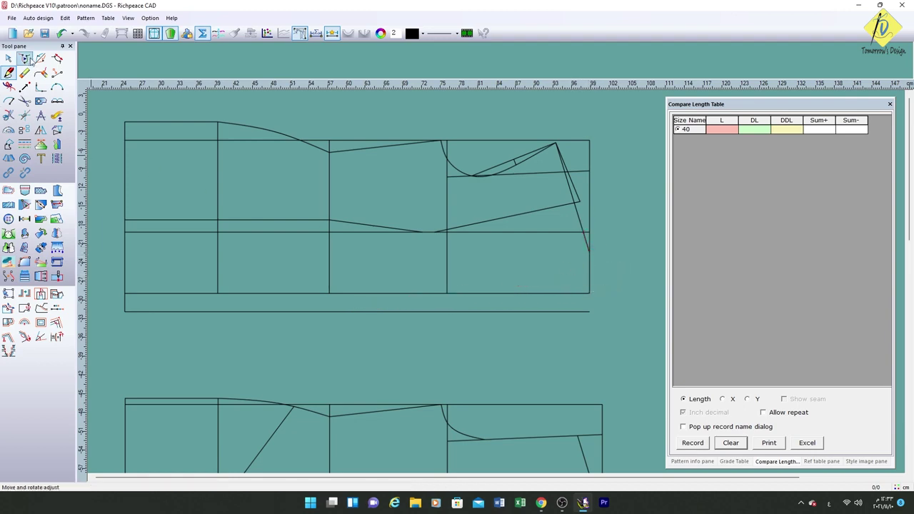
Step: Extend the slanted right side line by a 15 cm increment
{"action": "left_click", "coordinate": [57, 58]}
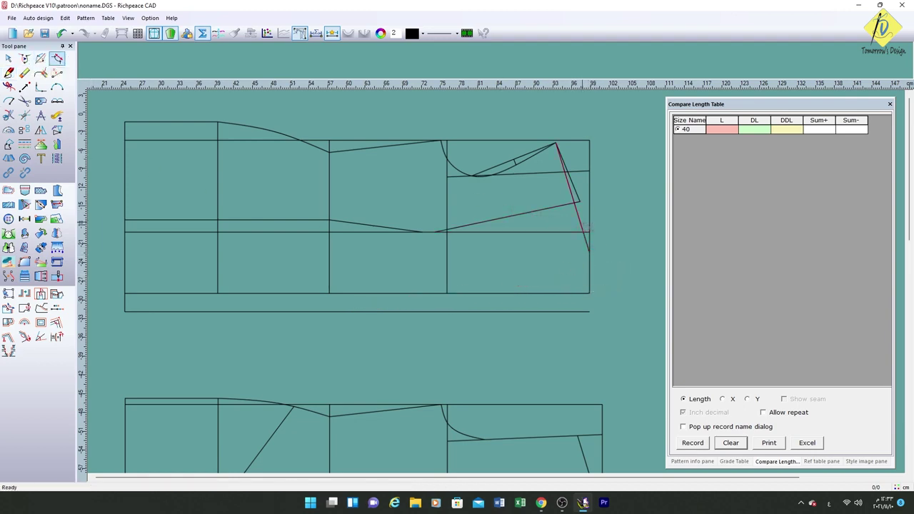
{"action": "left_click", "coordinate": [588, 246]}
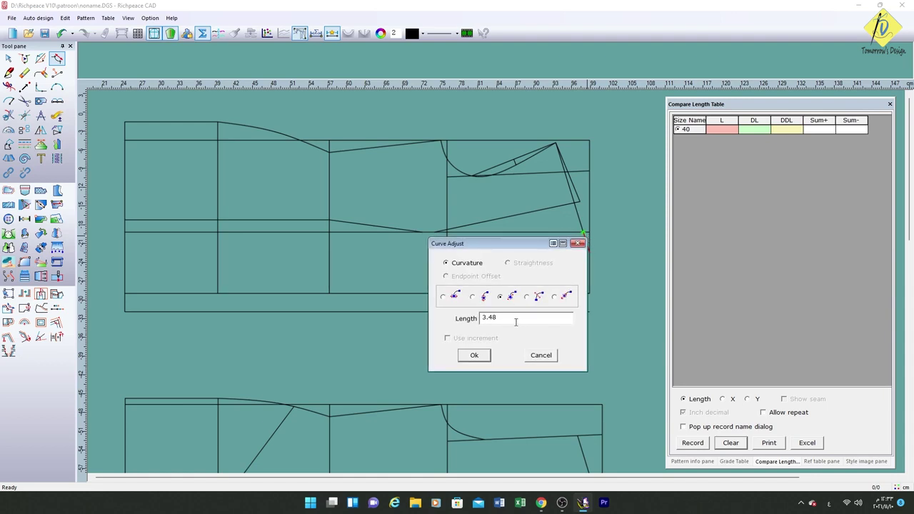
{"action": "left_click", "coordinate": [553, 243]}
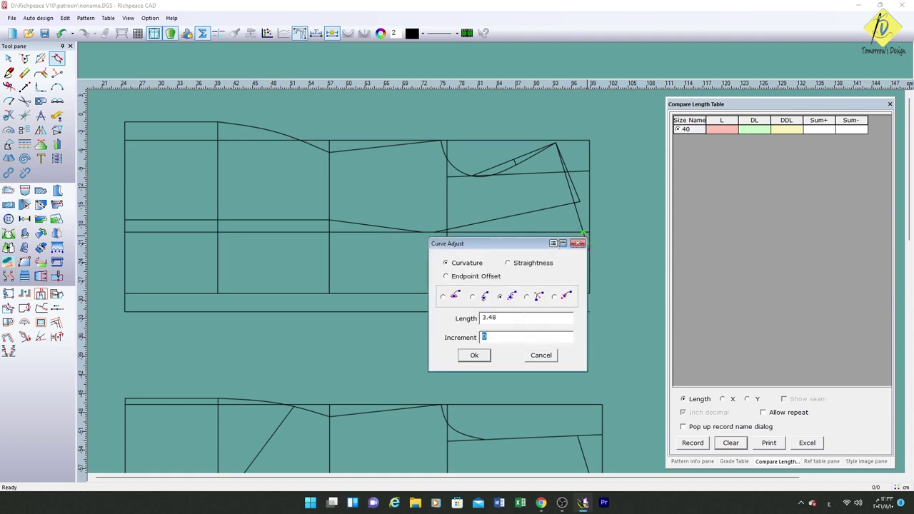
{"action": "type", "text": "15"}
{"action": "left_click", "coordinate": [472, 356]}
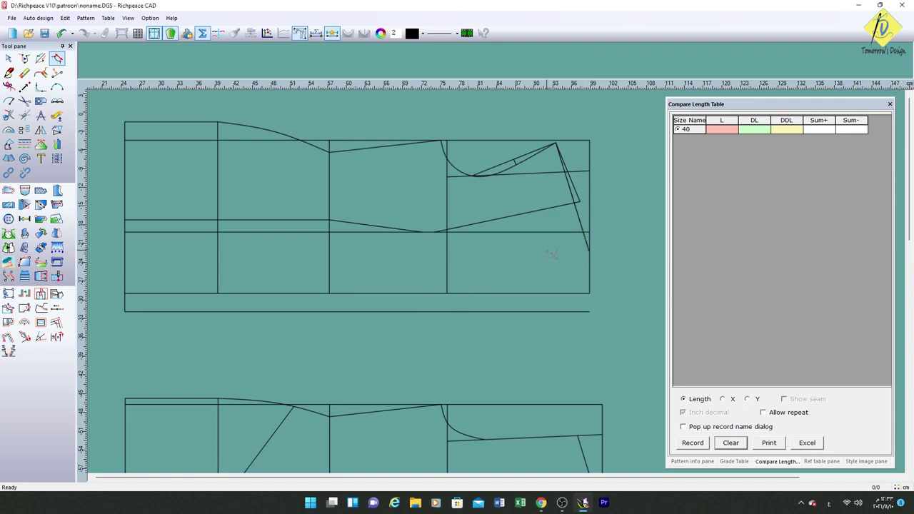
Step: Extend the side line again with a further length increment
{"action": "left_click", "coordinate": [591, 242]}
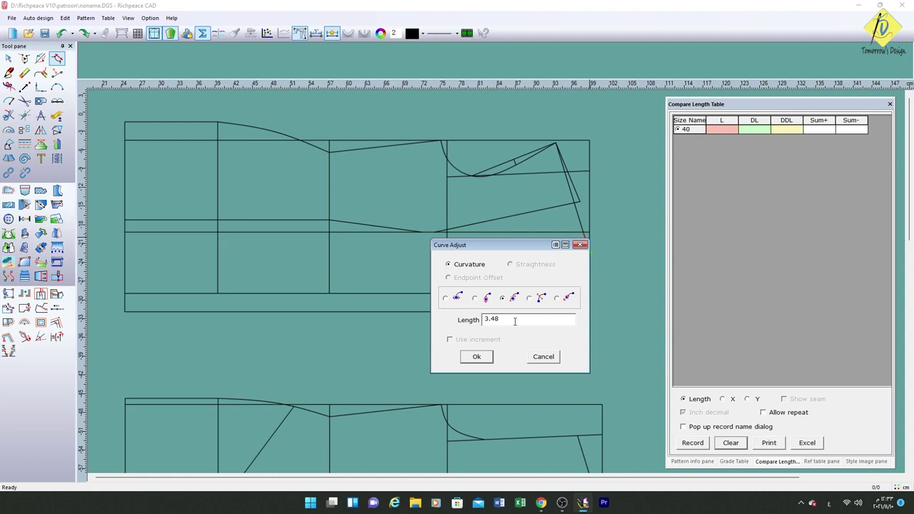
{"action": "left_click", "coordinate": [562, 249]}
{"action": "left_click", "coordinate": [582, 251]}
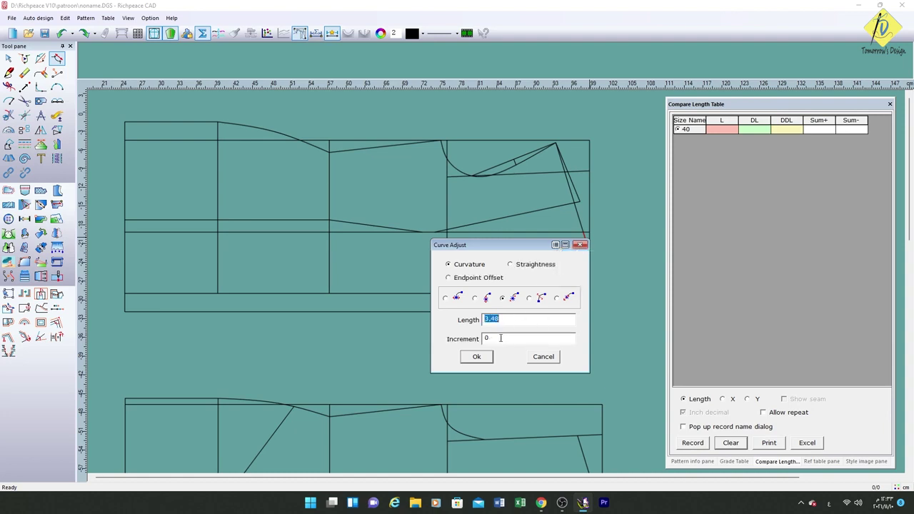
{"action": "key", "text": "Tab"}
{"action": "type", "text": "0"}
{"action": "left_click", "coordinate": [477, 357]}
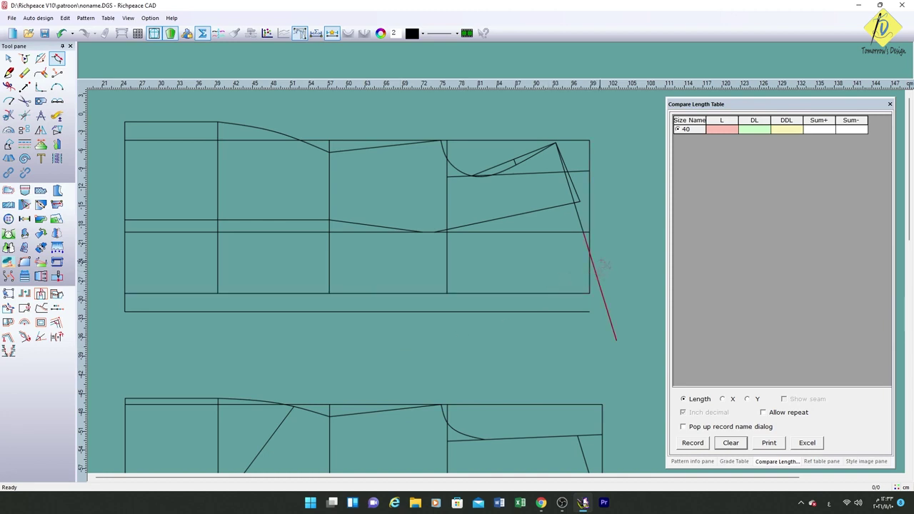
{"action": "left_click", "coordinate": [10, 116]}
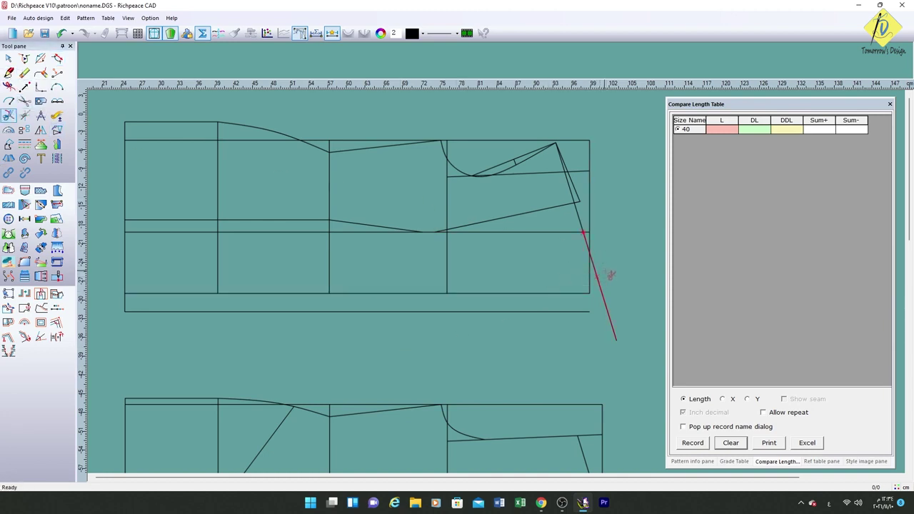
{"action": "left_click", "coordinate": [9, 73]}
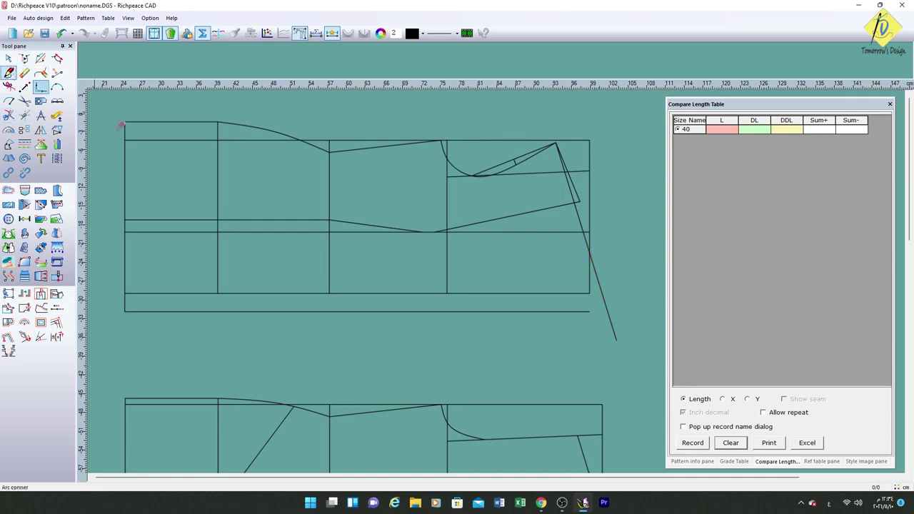
{"action": "left_click", "coordinate": [539, 318]}
{"action": "type", "text": "38"}
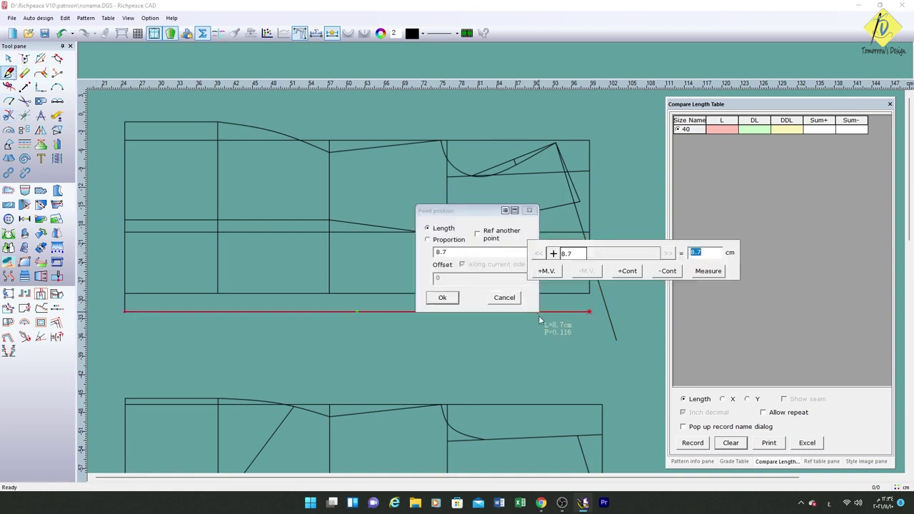
Step: Draw a line from the 38 cm point on the bottom line to 3 cm along the slanted side line
{"action": "left_click", "coordinate": [443, 299]}
{"action": "left_click", "coordinate": [602, 288]}
{"action": "type", "text": "3"}
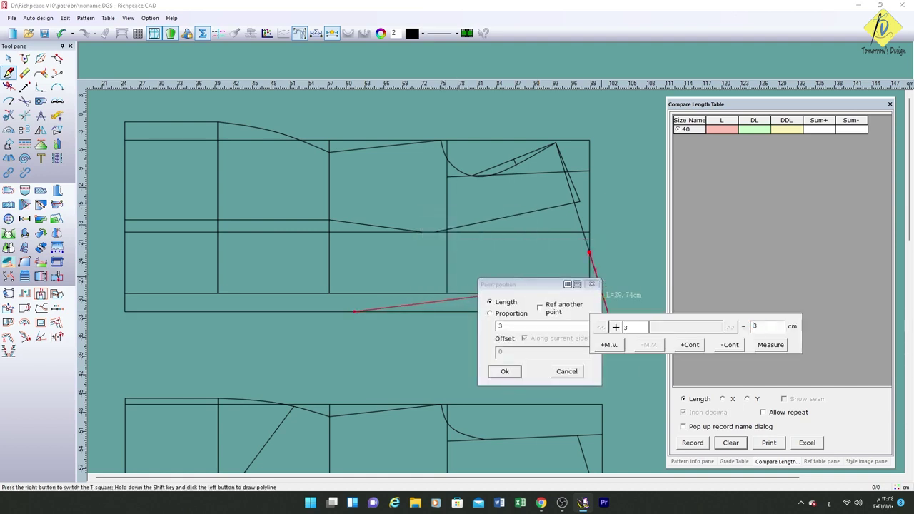
{"action": "left_click", "coordinate": [509, 372]}
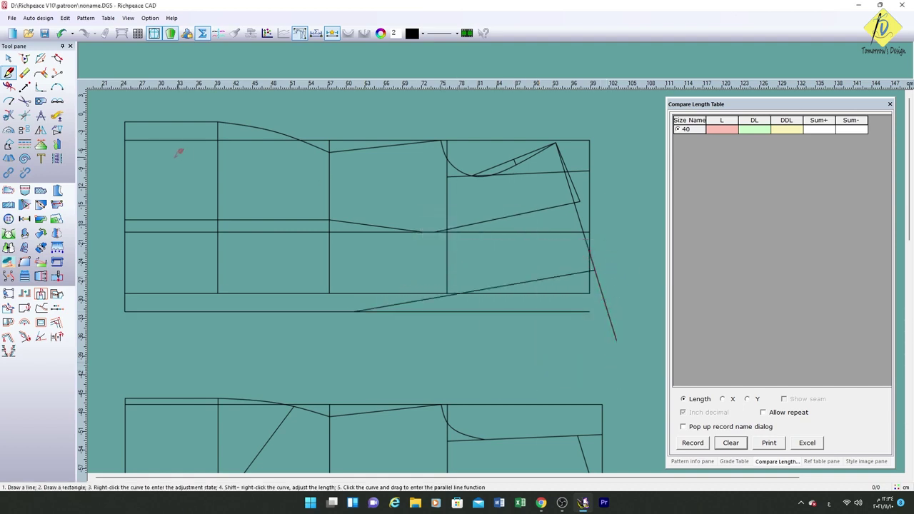
Step: Compare the lengths of the second draft's rounded corner and vertical segment, giving 7.86 cm
{"action": "left_click", "coordinate": [57, 115]}
{"action": "scroll", "coordinate": [263, 314], "scroll_direction": "up", "scroll_amount": 3}
{"action": "scroll", "coordinate": [503, 293], "scroll_direction": "down", "scroll_amount": 2}
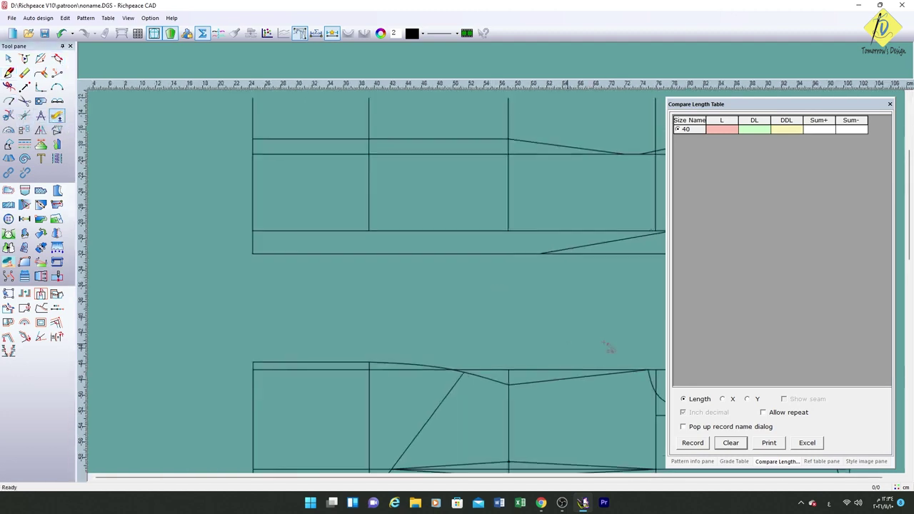
{"action": "scroll", "coordinate": [607, 348], "scroll_direction": "right", "scroll_amount": 3}
{"action": "scroll", "coordinate": [502, 287], "scroll_direction": "up", "scroll_amount": 1}
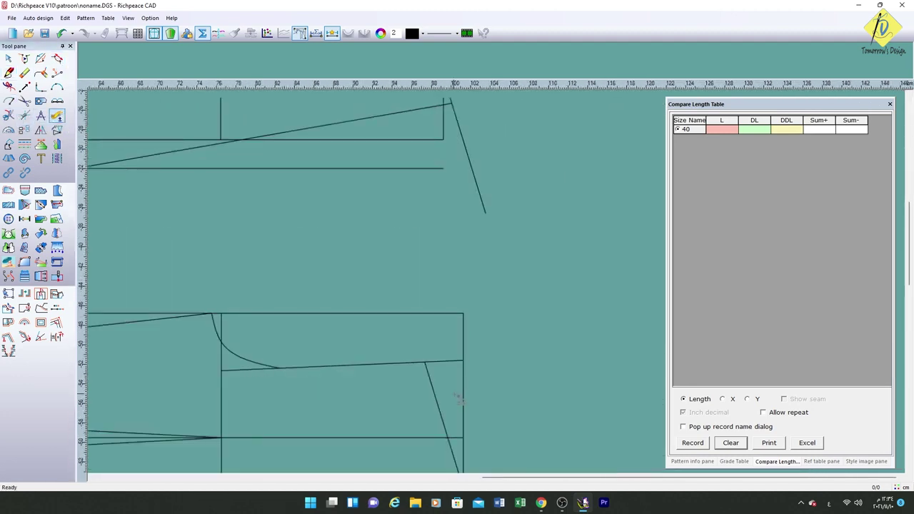
{"action": "scroll", "coordinate": [459, 400], "scroll_direction": "down", "scroll_amount": 3}
{"action": "left_click", "coordinate": [444, 411]}
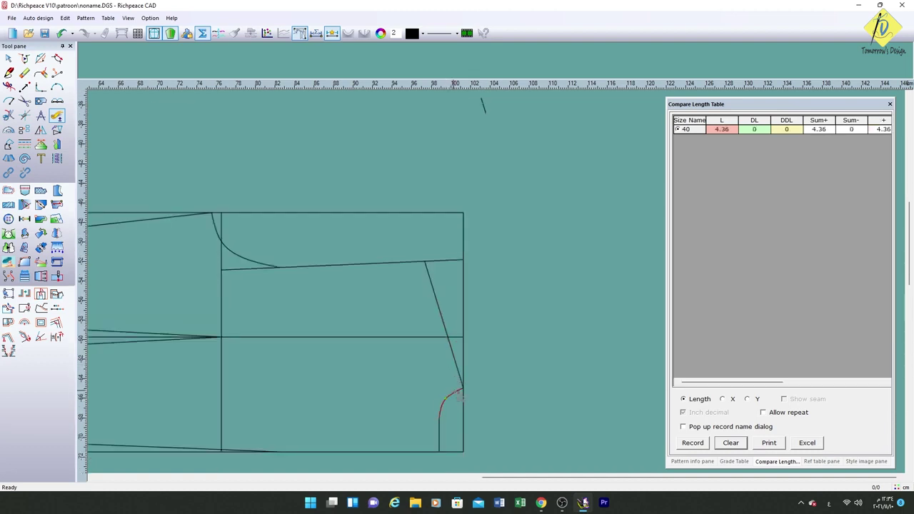
{"action": "left_click", "coordinate": [439, 432]}
{"action": "scroll", "coordinate": [501, 286], "scroll_direction": "down", "scroll_amount": 2}
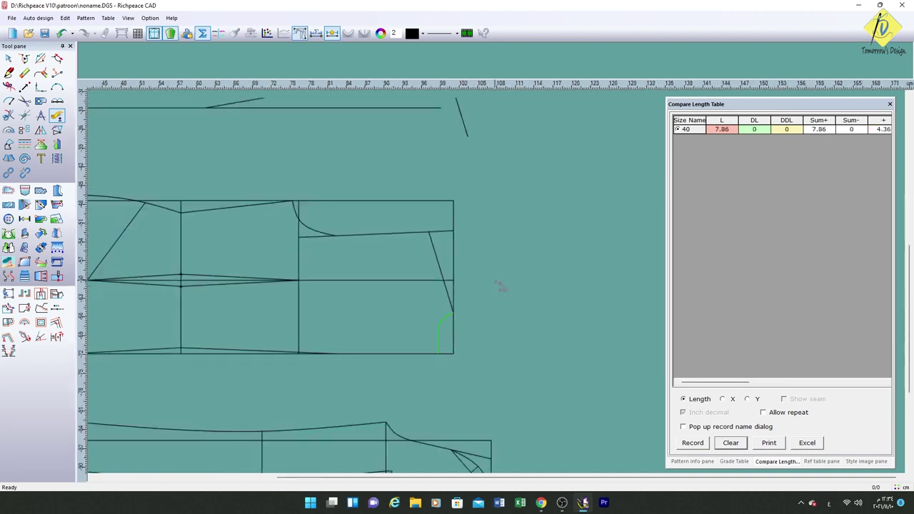
{"action": "scroll", "coordinate": [502, 286], "scroll_direction": "down", "scroll_amount": 1}
Step: Lengthen the new diagonal line by an increment of 7 cm with Curve Adjust
{"action": "left_click", "coordinate": [57, 58]}
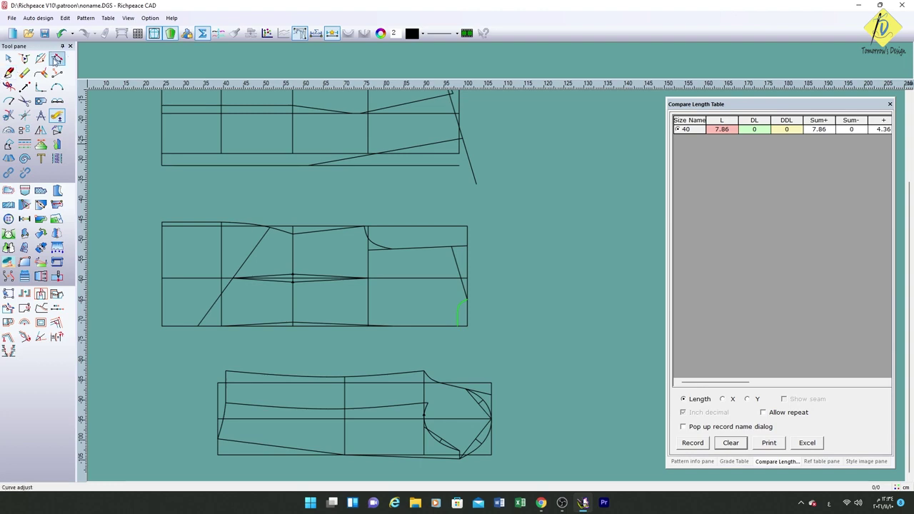
{"action": "left_click", "coordinate": [443, 142]}
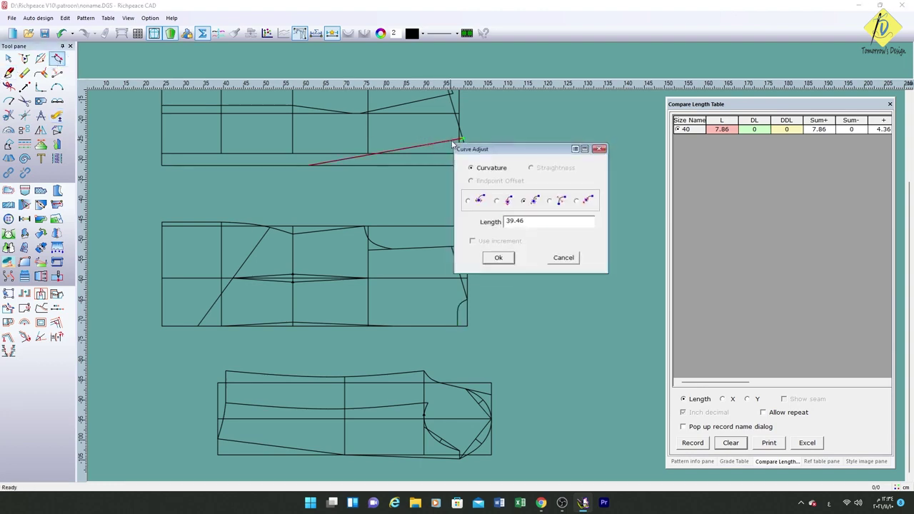
{"action": "left_click", "coordinate": [577, 147]}
{"action": "left_click", "coordinate": [622, 175]}
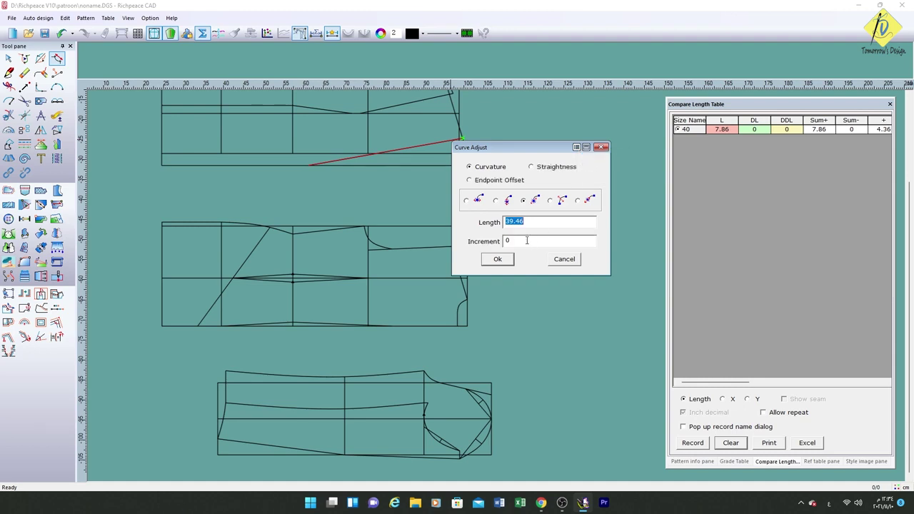
{"action": "key", "text": "Tab"}
{"action": "type", "text": "7"}
{"action": "left_click", "coordinate": [503, 263]}
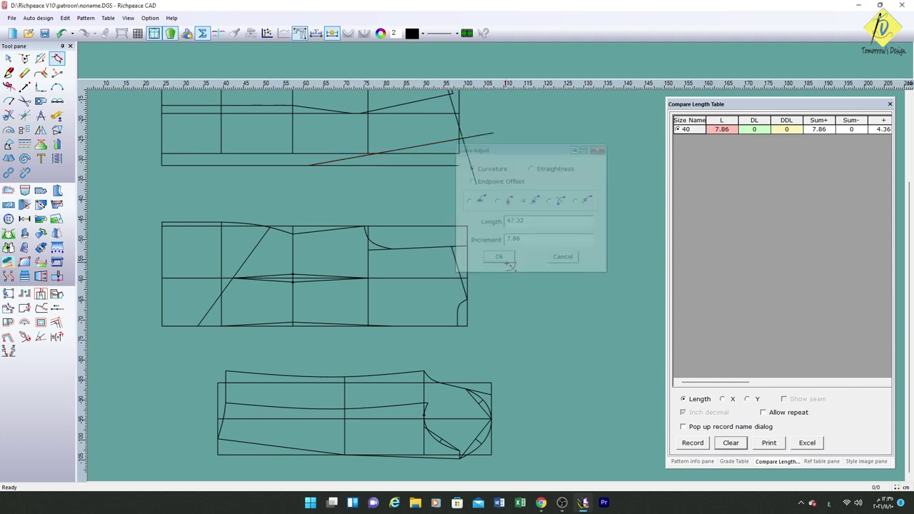
Step: Draw an angled line off the diagonal's end with length 3 and angle 90°
{"action": "left_click", "coordinate": [25, 116]}
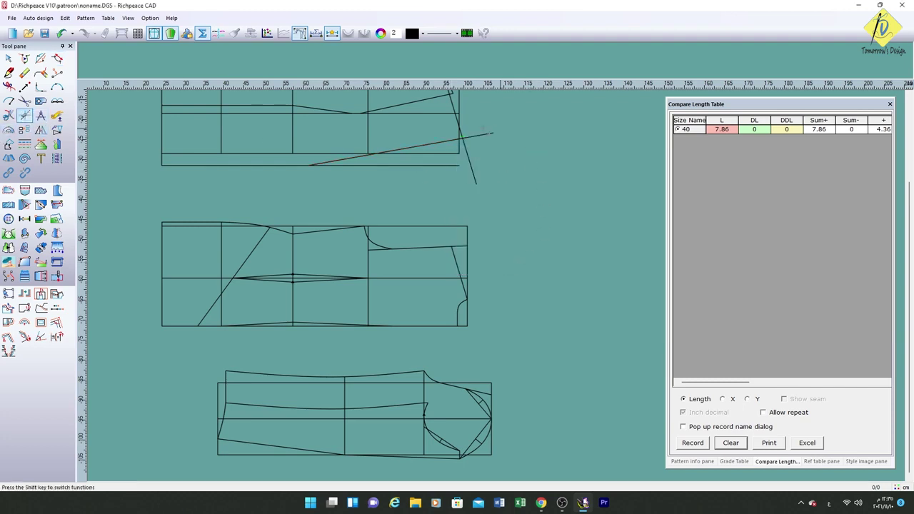
{"action": "left_click", "coordinate": [490, 118]}
{"action": "type", "text": "3"}
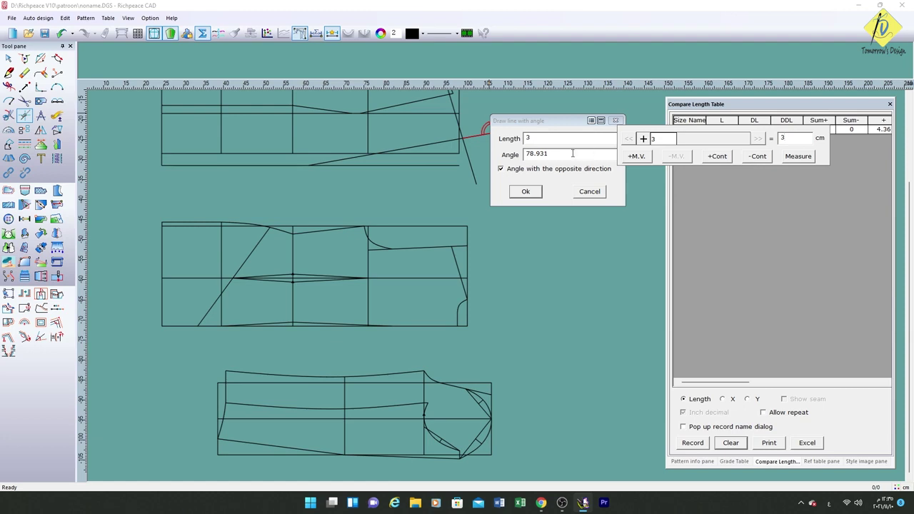
{"action": "left_click", "coordinate": [572, 153]}
{"action": "type", "text": "90"}
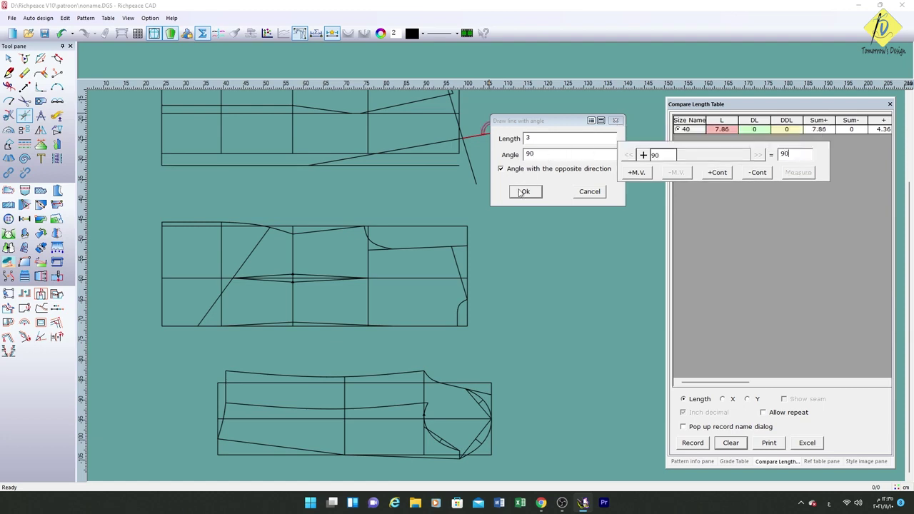
{"action": "left_click", "coordinate": [524, 192]}
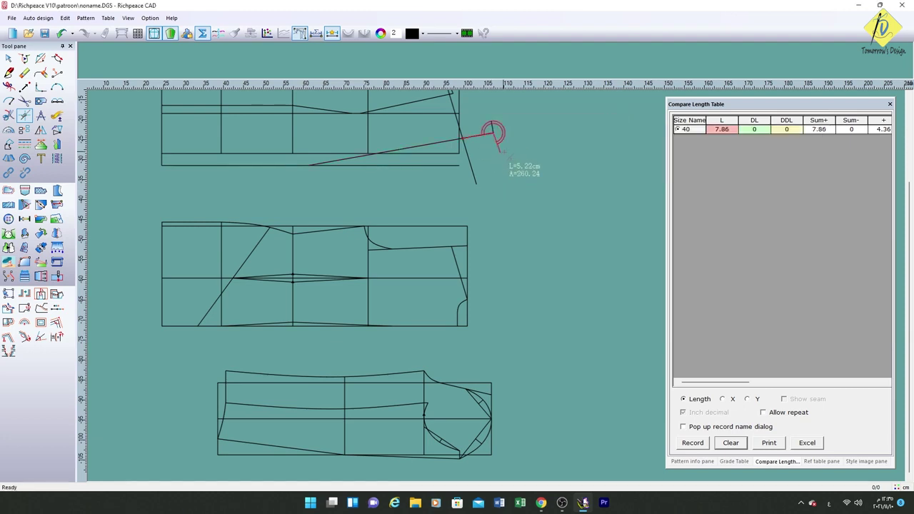
Step: Turn off opposite-direction angle measuring and re-enter the line as length 6 at 90°
{"action": "left_click", "coordinate": [502, 150]}
{"action": "left_click", "coordinate": [509, 209]}
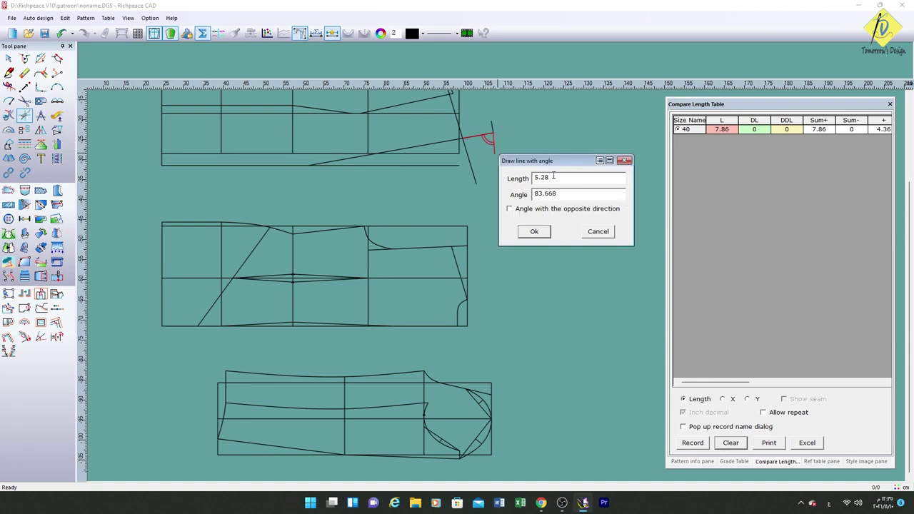
{"action": "left_click", "coordinate": [553, 177]}
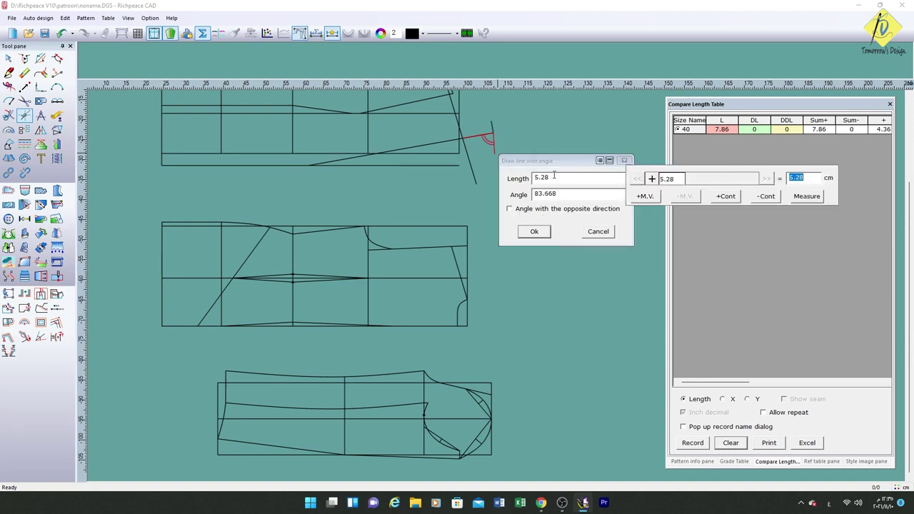
{"action": "type", "text": "6"}
{"action": "left_click", "coordinate": [555, 194]}
{"action": "type", "text": "9"}
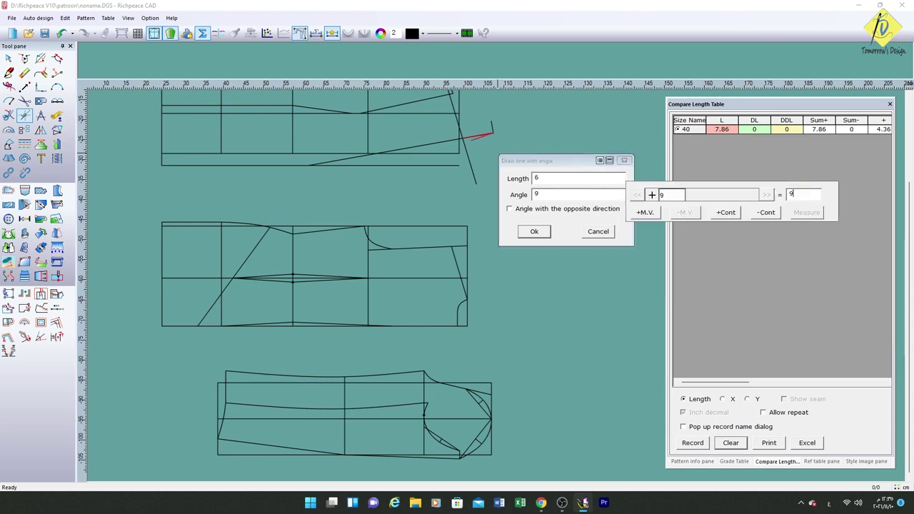
{"action": "type", "text": "0"}
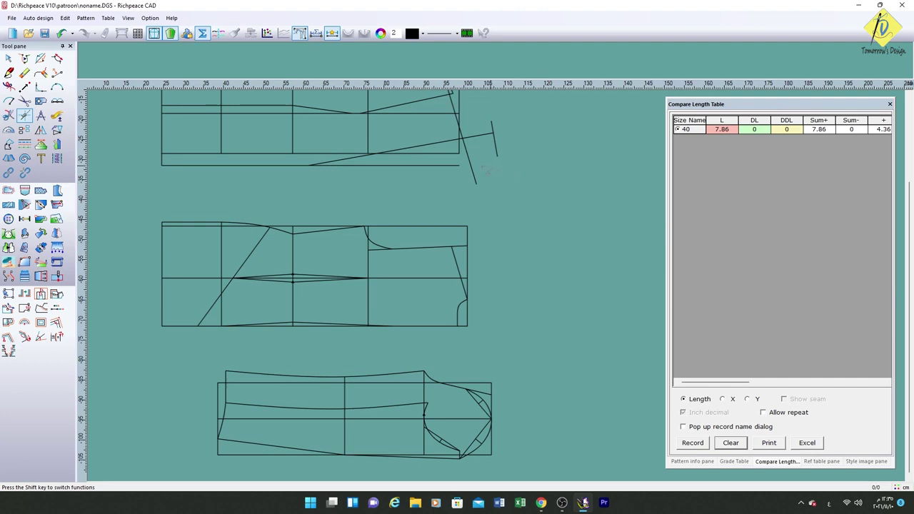
Step: Outline a small four-sided block at the diagonal's end, with one corner 9 cm along the slanted line
{"action": "left_click", "coordinate": [9, 72]}
{"action": "left_click", "coordinate": [491, 121]}
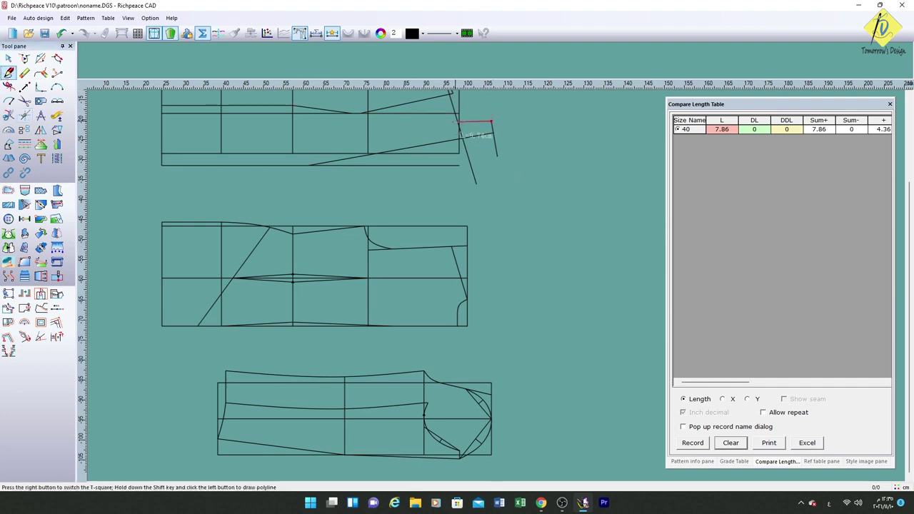
{"action": "left_click", "coordinate": [492, 136]}
{"action": "right_click", "coordinate": [492, 143]}
{"action": "left_click", "coordinate": [480, 154]}
{"action": "left_click", "coordinate": [474, 153]}
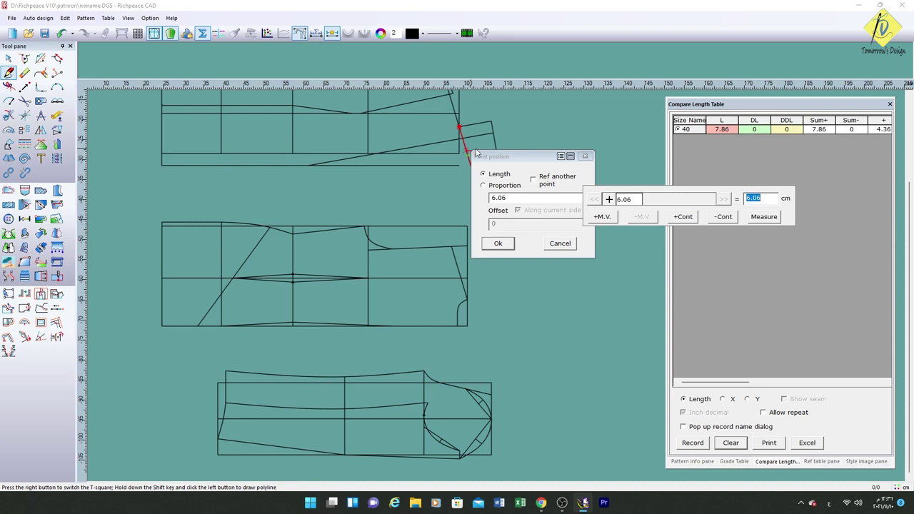
{"action": "type", "text": "9"}
{"action": "left_click", "coordinate": [498, 243]}
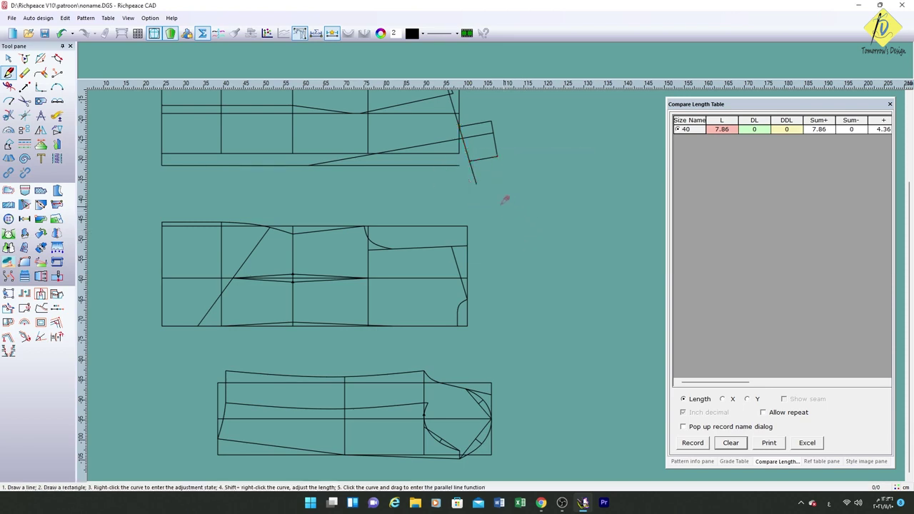
{"action": "scroll", "coordinate": [459, 173], "scroll_direction": "up", "scroll_amount": 1}
{"action": "scroll", "coordinate": [460, 174], "scroll_direction": "up", "scroll_amount": 1}
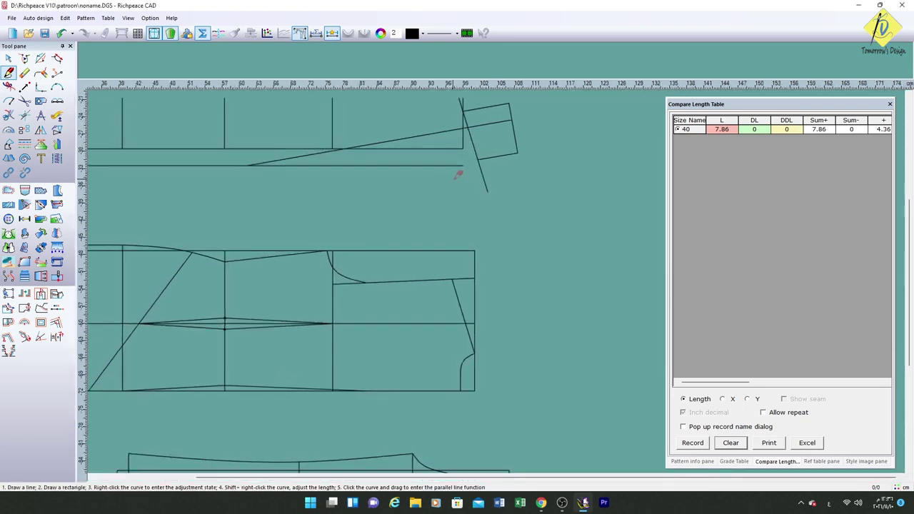
{"action": "scroll", "coordinate": [459, 174], "scroll_direction": "up", "scroll_amount": 1}
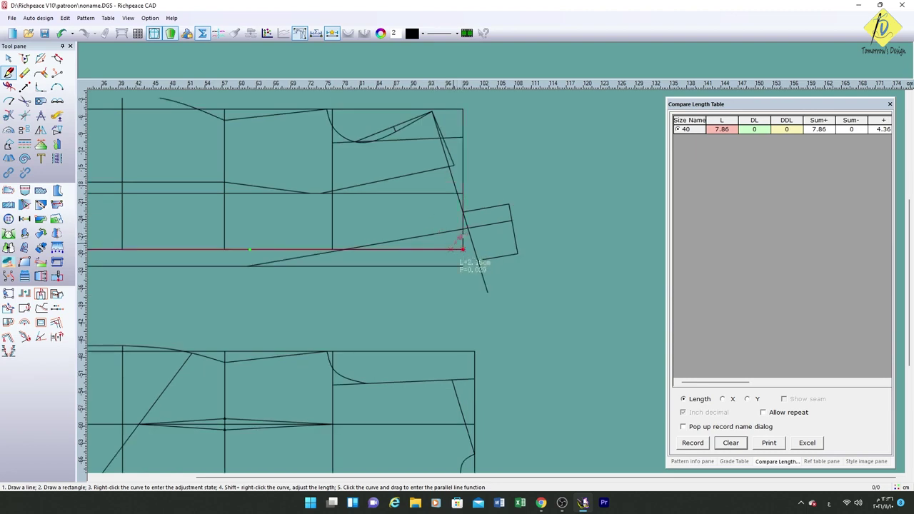
Step: Mark a point 8 cm along the lower horizontal line and draw a vertical line 9 cm up, 7 cm down
{"action": "left_click", "coordinate": [464, 250]}
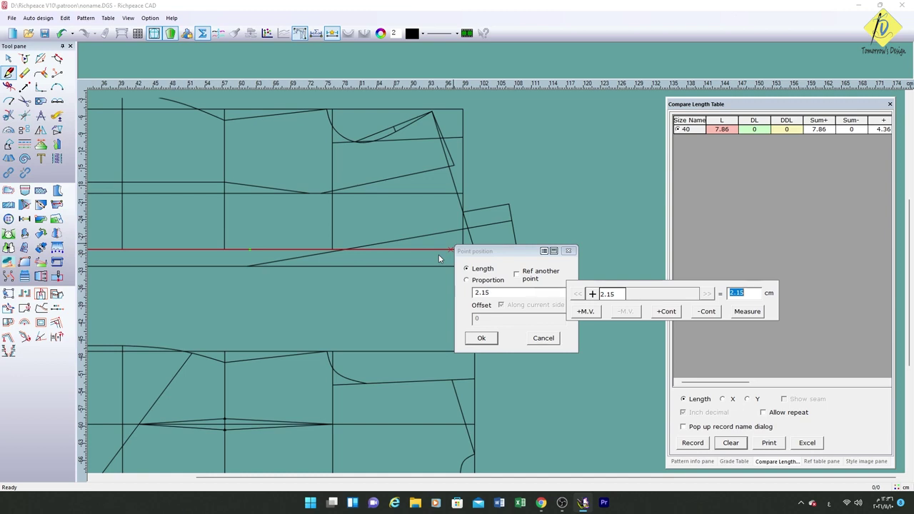
{"action": "type", "text": "8"}
{"action": "left_click", "coordinate": [481, 342]}
{"action": "left_click", "coordinate": [419, 211]}
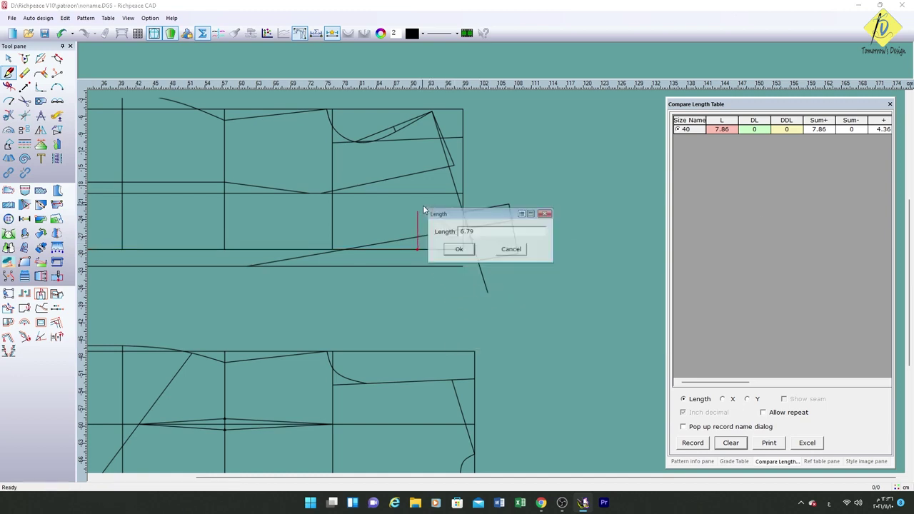
{"action": "type", "text": "9"}
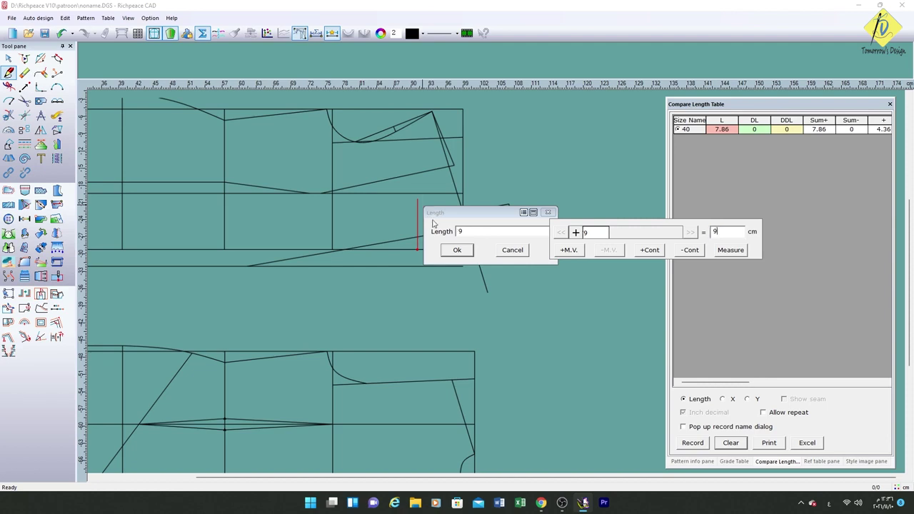
{"action": "left_click", "coordinate": [455, 251]}
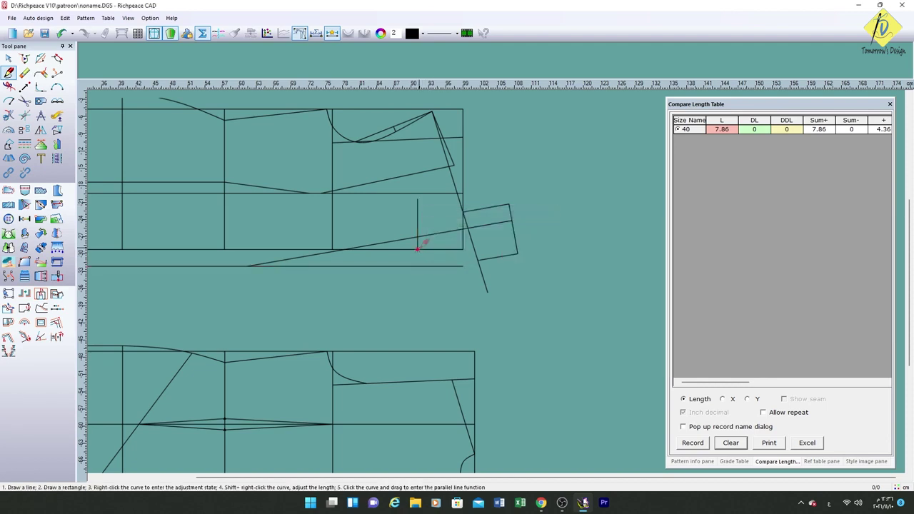
{"action": "left_click", "coordinate": [418, 287]}
{"action": "type", "text": "7"}
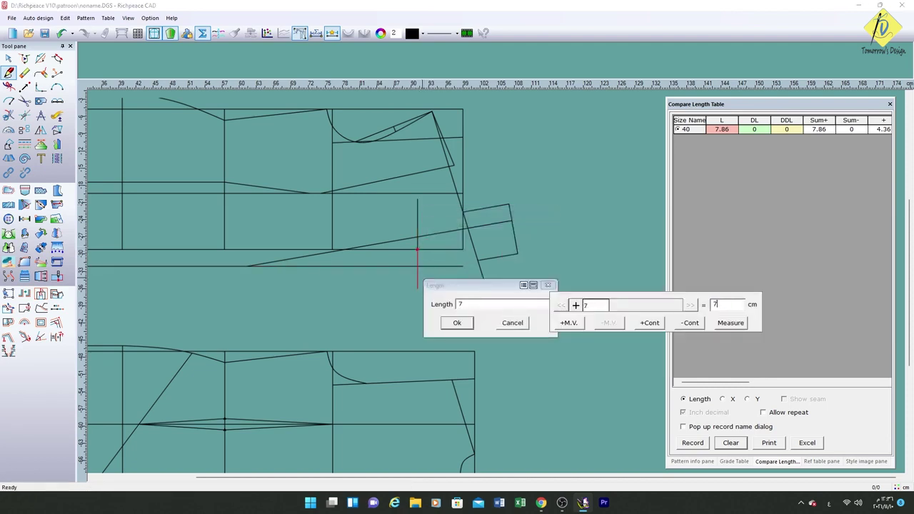
{"action": "left_click", "coordinate": [455, 323]}
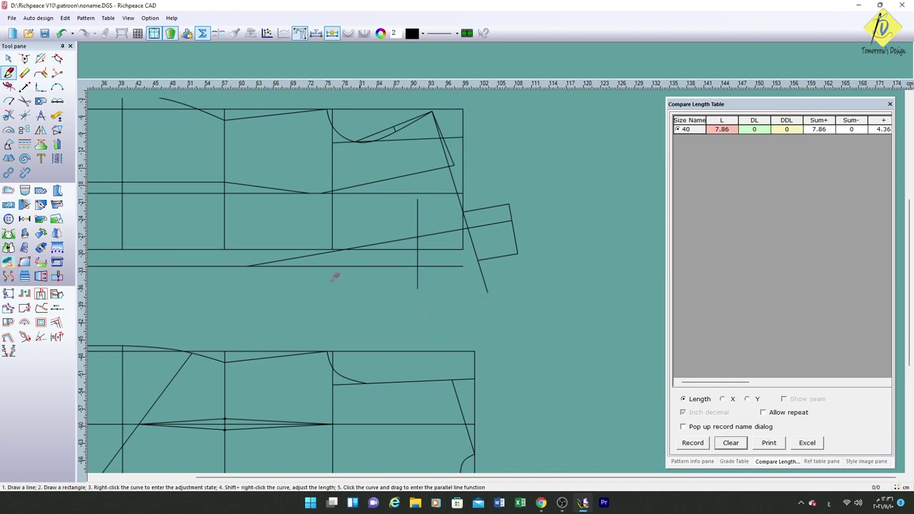
Step: Snip the lower horizontal line at the slanted line, delete the leftover, and begin a line from the vertical's foot
{"action": "left_click", "coordinate": [9, 117]}
{"action": "left_click", "coordinate": [441, 266]}
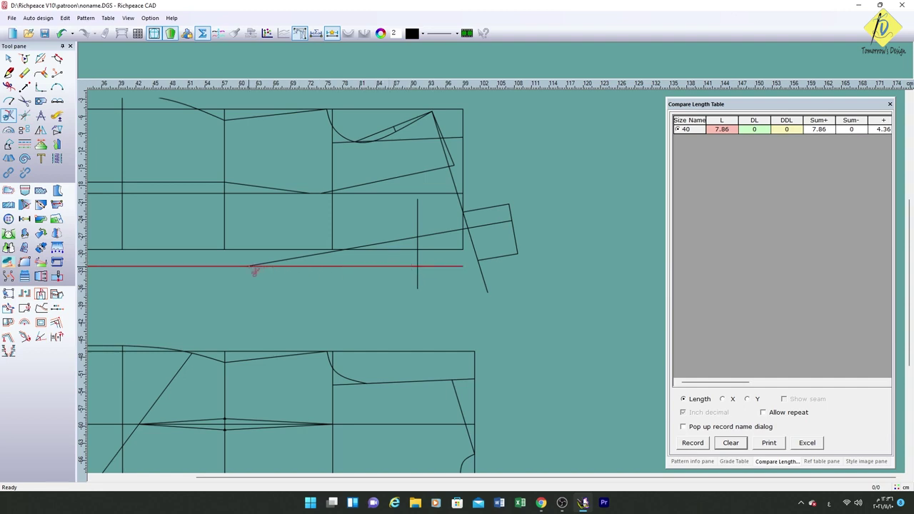
{"action": "left_click", "coordinate": [251, 265]}
{"action": "key", "text": "Delete"}
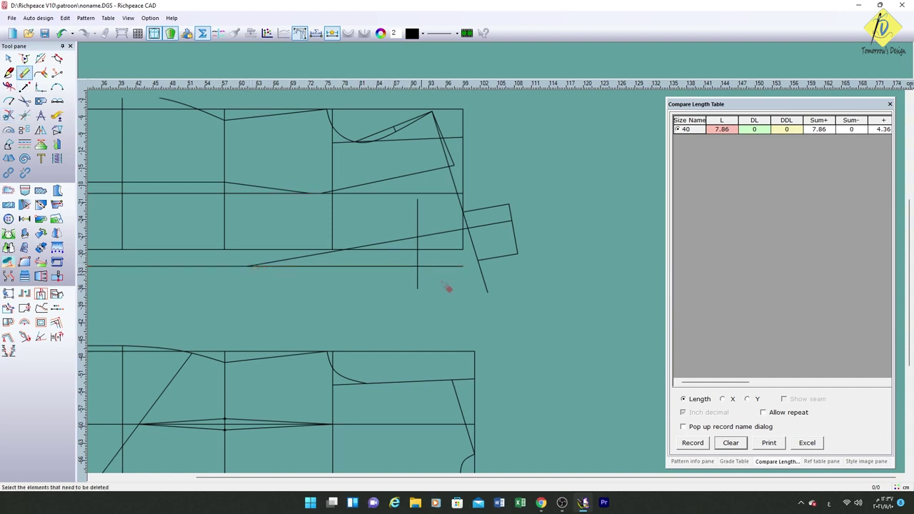
{"action": "left_click", "coordinate": [422, 267]}
{"action": "right_click", "coordinate": [388, 270]}
{"action": "left_click", "coordinate": [9, 72]}
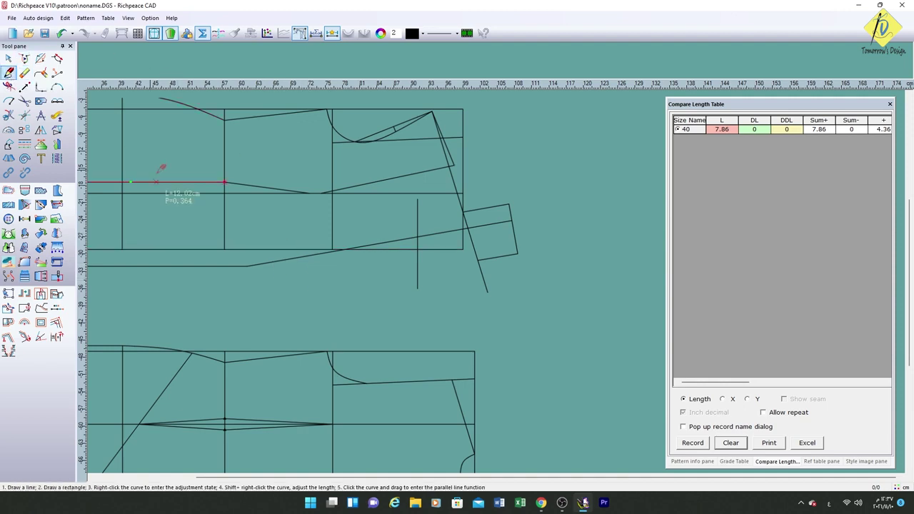
{"action": "left_click", "coordinate": [417, 289]}
Step: End the joining line at the trimmed horizontal line and bow it into a smooth curve
{"action": "left_click", "coordinate": [248, 266]}
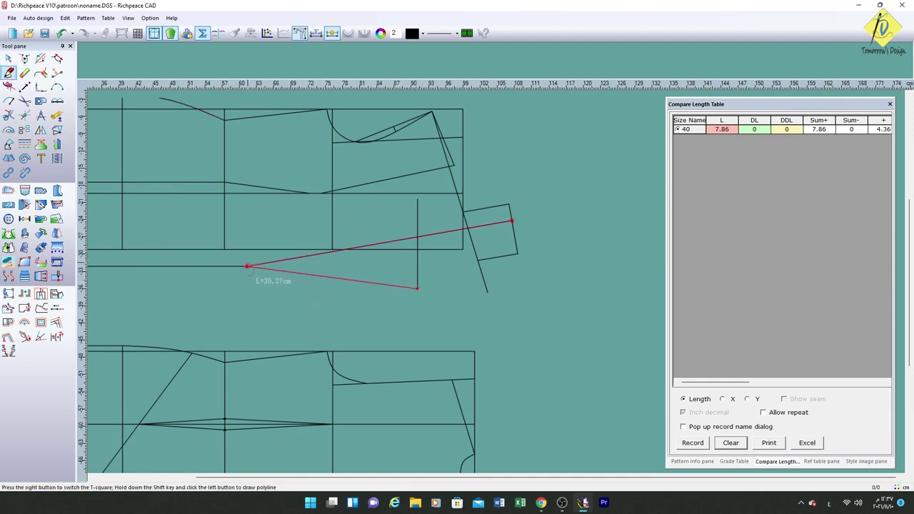
{"action": "right_click", "coordinate": [203, 209]}
{"action": "left_click", "coordinate": [9, 58]}
{"action": "left_click", "coordinate": [352, 280]}
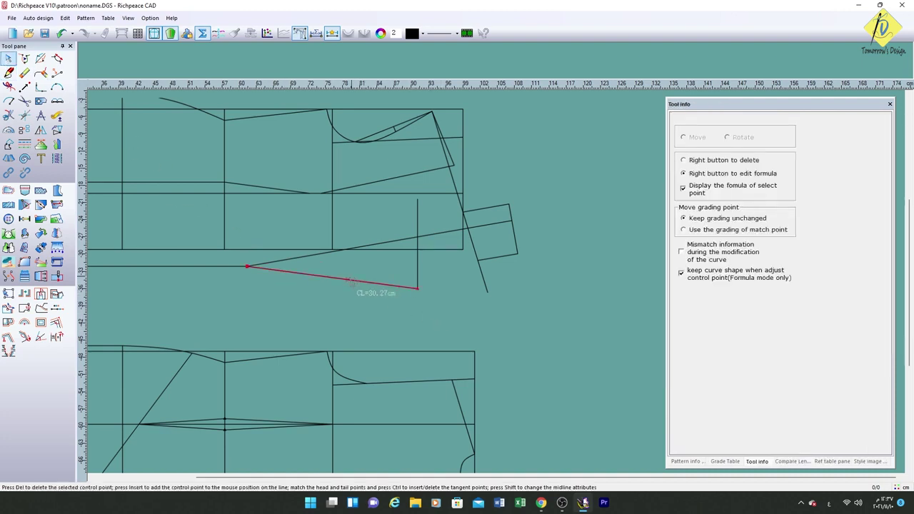
{"action": "left_click", "coordinate": [353, 281]}
{"action": "left_click_drag", "start_coordinate": [350, 281], "coordinate": [333, 281]}
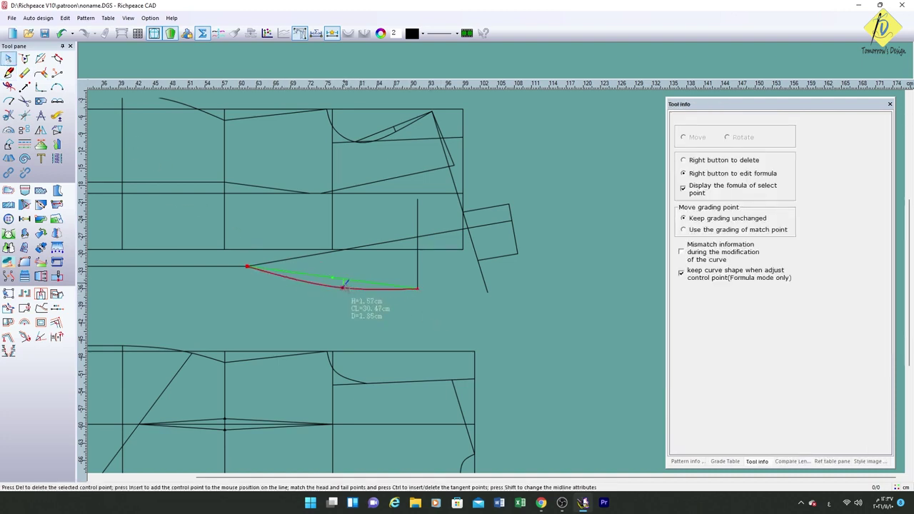
{"action": "right_click", "coordinate": [333, 281]}
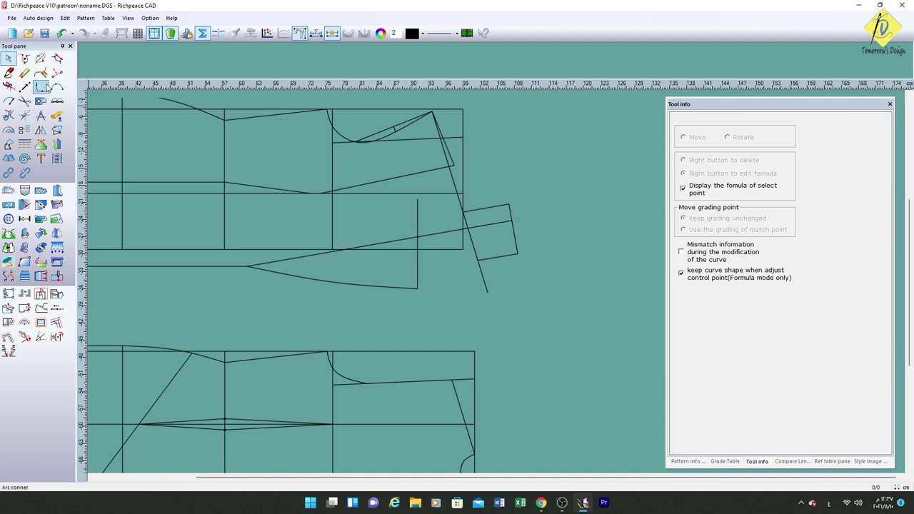
Step: Start marking a point 3 cm along the vertical line
{"action": "left_click", "coordinate": [9, 72]}
{"action": "left_click", "coordinate": [418, 283]}
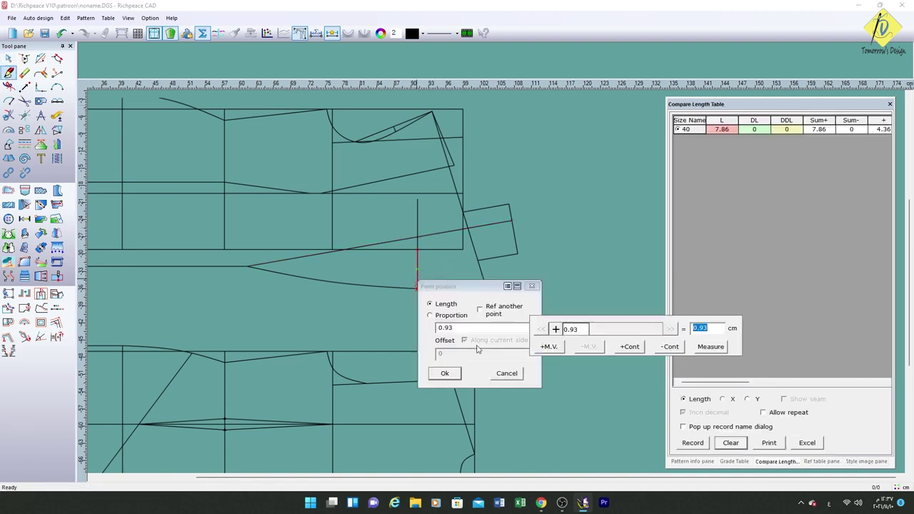
{"action": "type", "text": "3"}
Step: From the point 3 cm along the vertical, draw a 3 cm angled line, correcting the angle entry
{"action": "left_click", "coordinate": [452, 375]}
{"action": "key", "text": "Return"}
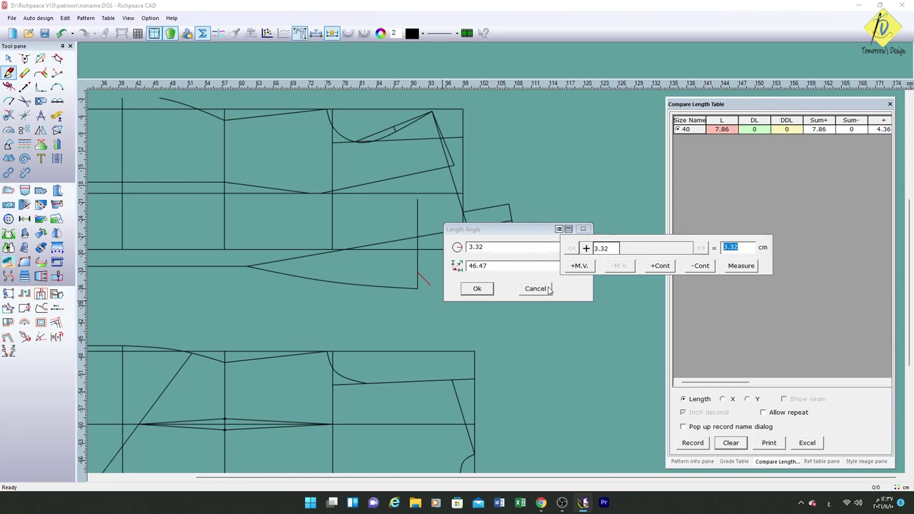
{"action": "type", "text": "3"}
{"action": "left_click", "coordinate": [496, 267]}
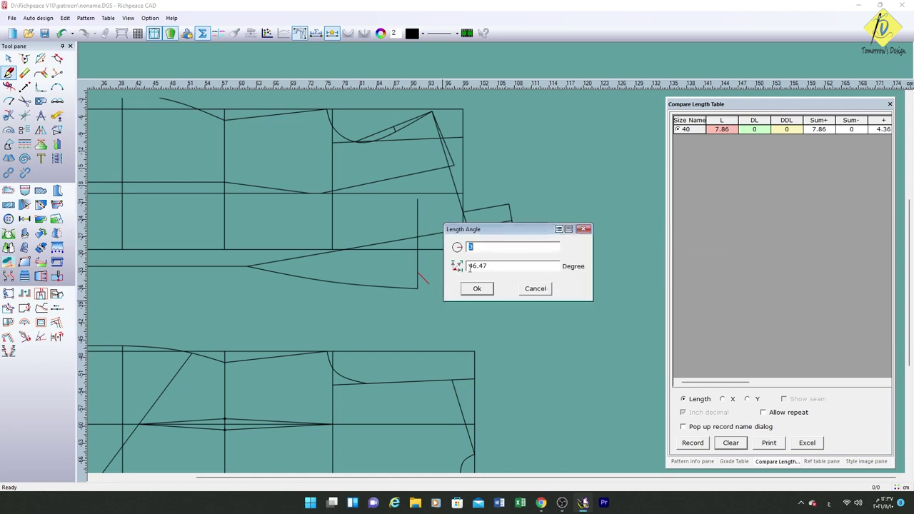
{"action": "type", "text": "45"}
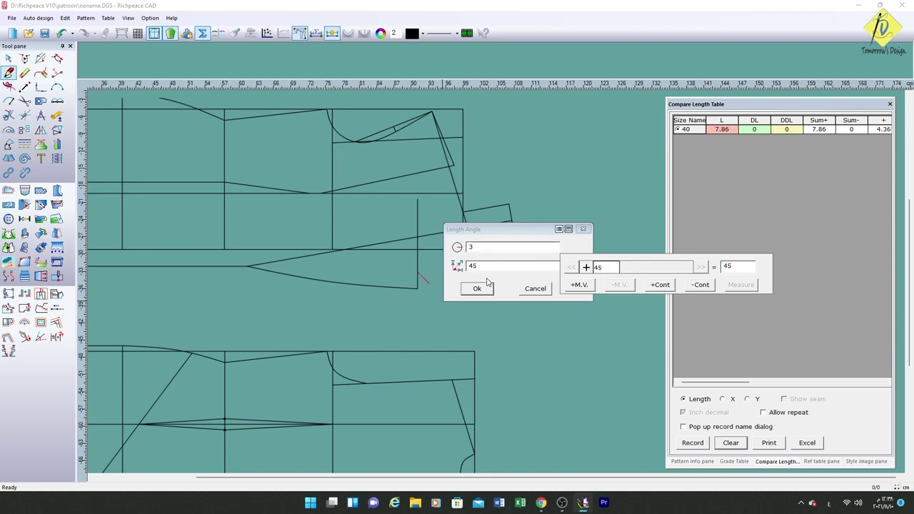
{"action": "key", "text": "BackSpace"}
{"action": "key", "text": "BackSpace"}
{"action": "type", "text": "35"}
{"action": "key", "text": "BackSpace"}
{"action": "type", "text": "0"}
{"action": "key", "text": "BackSpace"}
{"action": "type", "text": "0"}
{"action": "key", "text": "Return"}
{"action": "key", "text": "Return"}
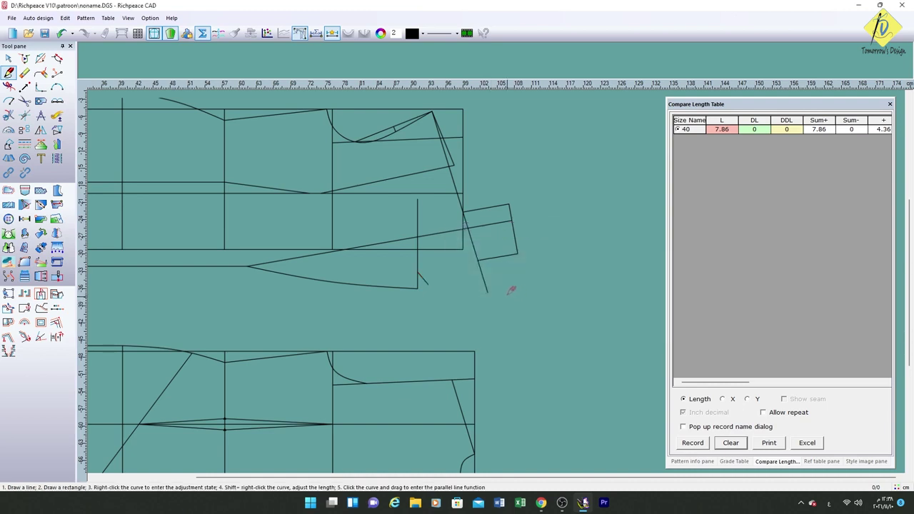
Step: End the drawing at the piece's corner and curve the short joining segment
{"action": "right_click", "coordinate": [478, 263]}
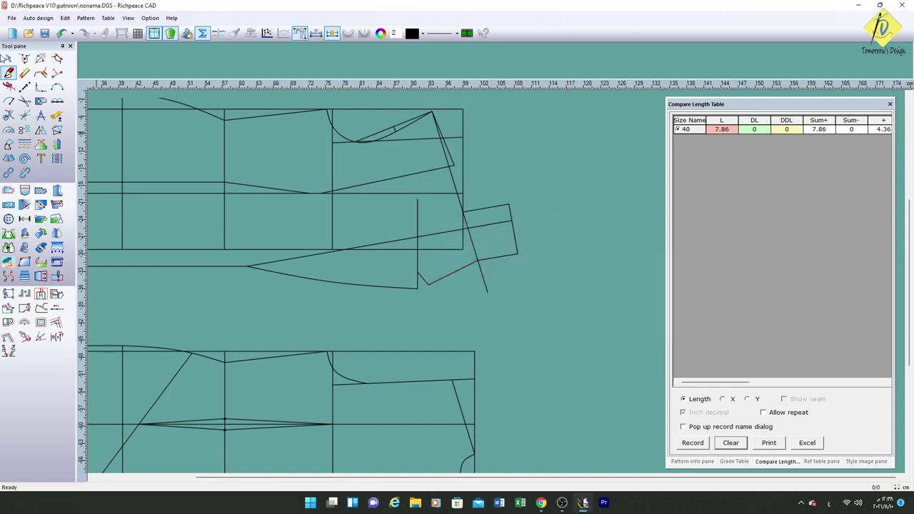
{"action": "right_click", "coordinate": [477, 263]}
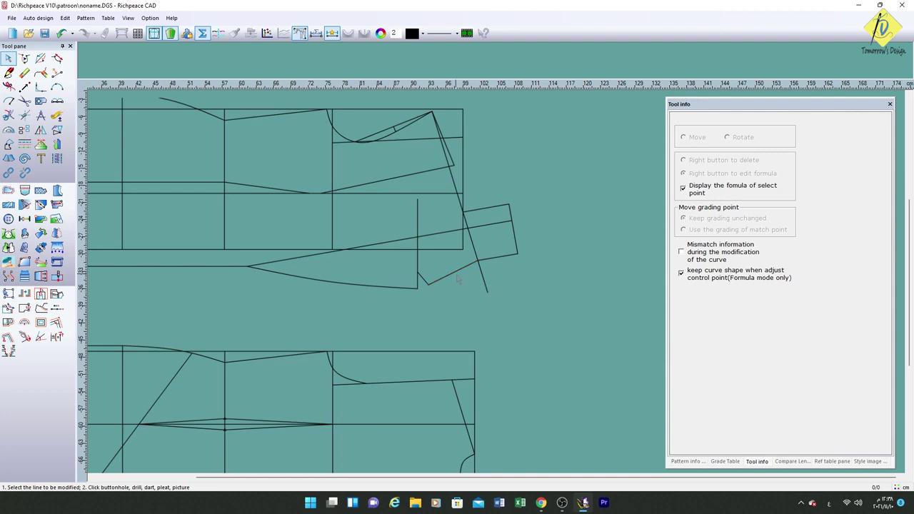
{"action": "left_click", "coordinate": [457, 277]}
{"action": "left_click", "coordinate": [457, 277]}
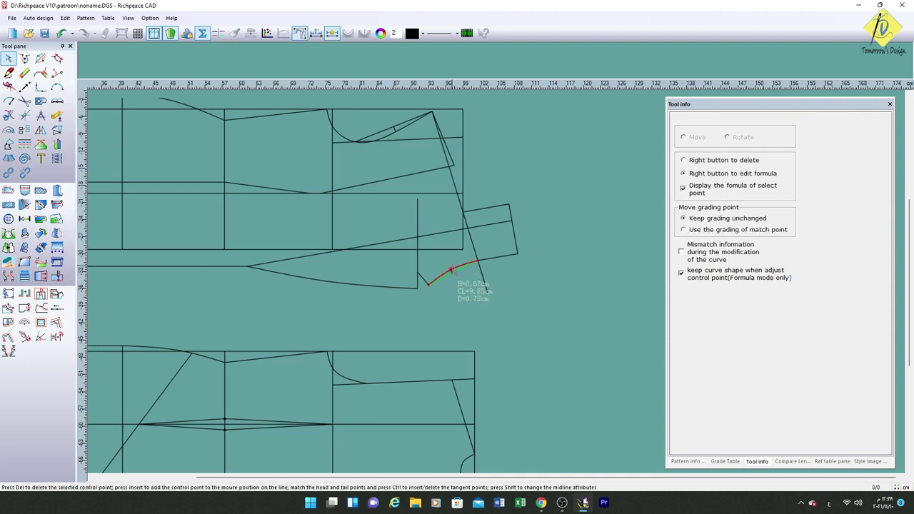
{"action": "left_click", "coordinate": [459, 295]}
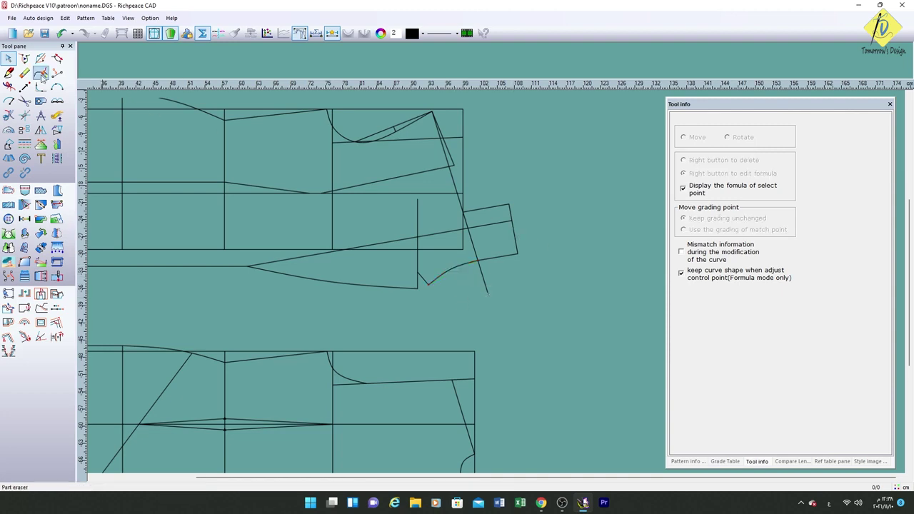
Step: Draw a 2.34 cm line from the small piece's corner via a point 4 cm along its top edge
{"action": "left_click", "coordinate": [8, 72]}
{"action": "left_click", "coordinate": [517, 253]}
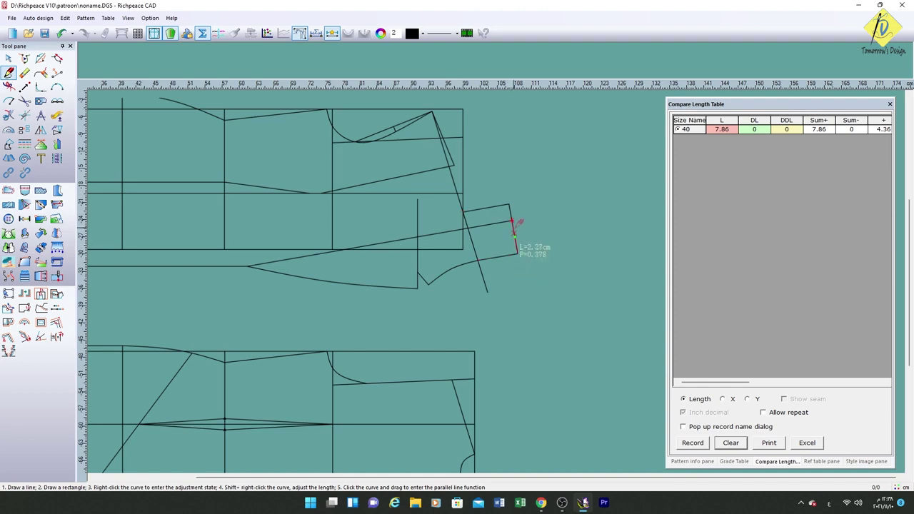
{"action": "left_click", "coordinate": [503, 207]}
{"action": "type", "text": "4"}
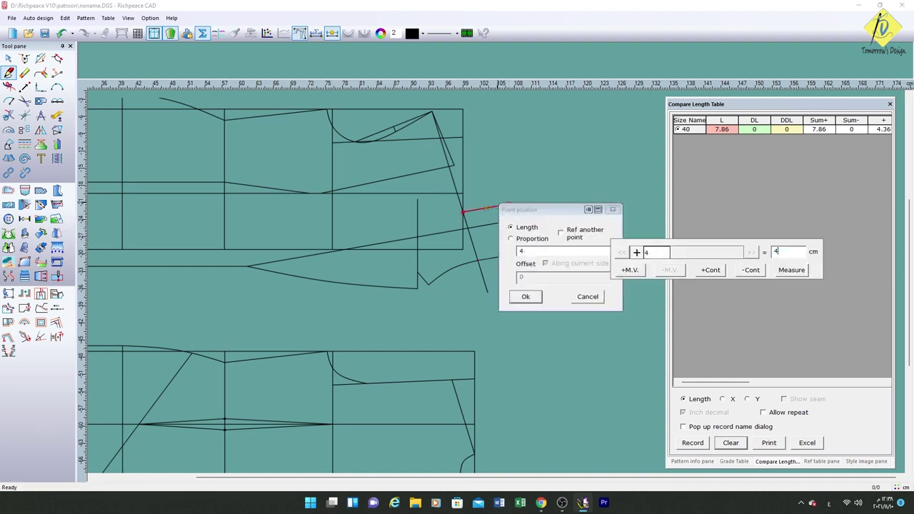
{"action": "left_click", "coordinate": [525, 296]}
{"action": "left_click", "coordinate": [517, 253]}
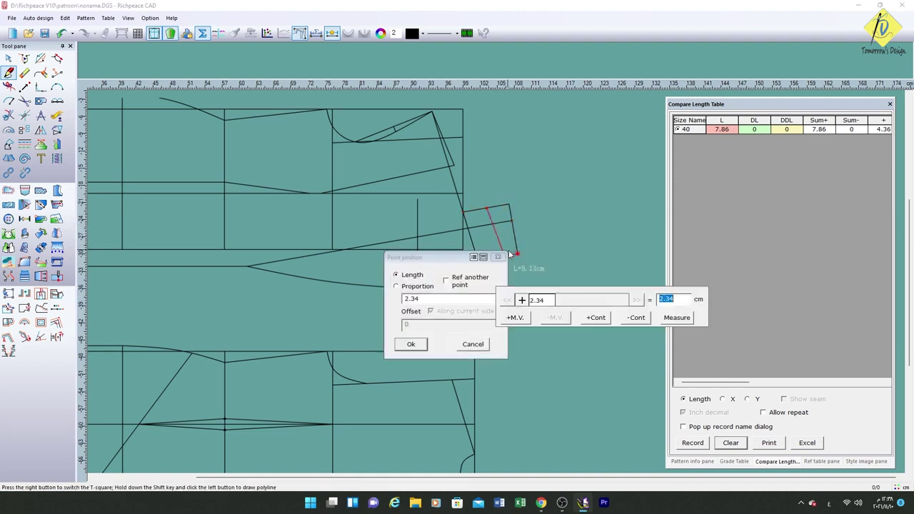
{"action": "type", "text": "4"}
{"action": "left_click", "coordinate": [411, 344]}
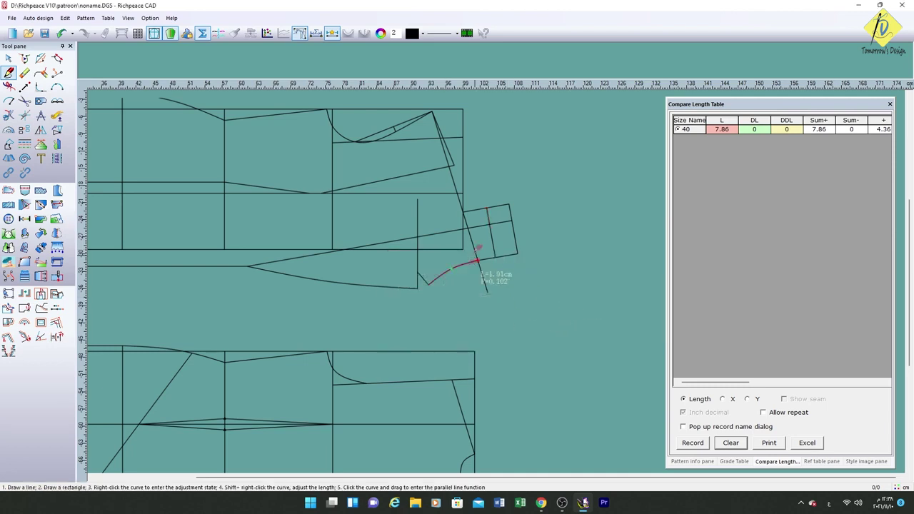
Step: Divide the cuff's top and bottom edges into equal scallops
{"action": "left_click", "coordinate": [57, 100]}
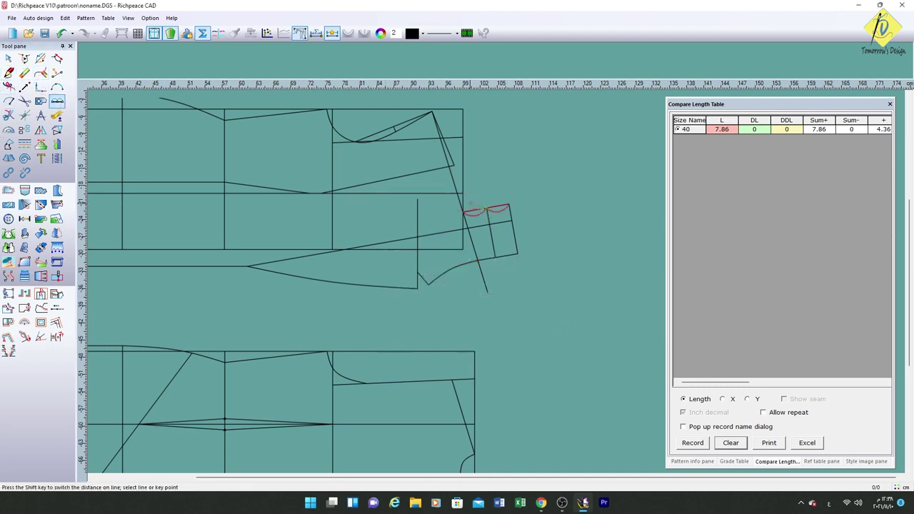
{"action": "scroll", "coordinate": [466, 205], "scroll_direction": "up", "scroll_amount": 2}
{"action": "scroll", "coordinate": [460, 205], "scroll_direction": "up", "scroll_amount": 3}
{"action": "scroll", "coordinate": [492, 212], "scroll_direction": "up", "scroll_amount": 2}
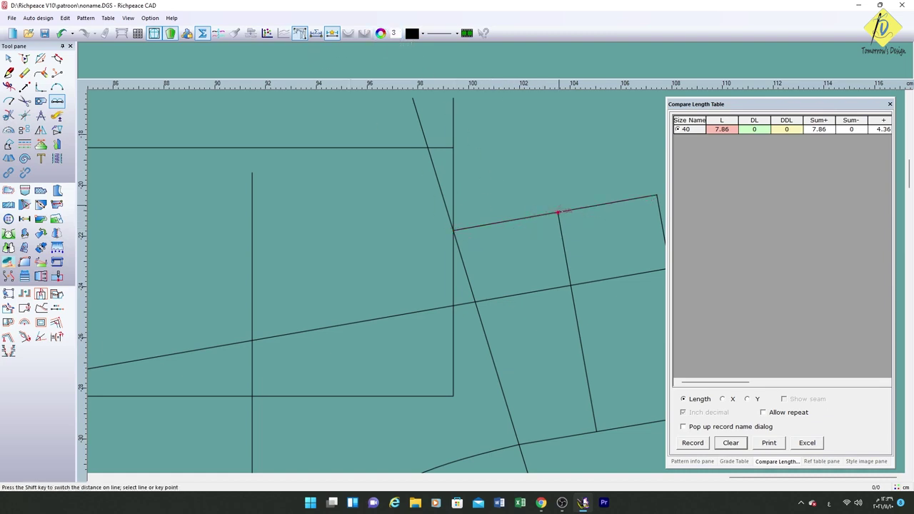
{"action": "left_click", "coordinate": [560, 211]}
{"action": "left_click", "coordinate": [453, 230]}
{"action": "left_click", "coordinate": [597, 432]}
{"action": "left_click", "coordinate": [520, 445]}
Step: Draw two pleat lines joining matching top and bottom scallop points
{"action": "left_click", "coordinate": [8, 72]}
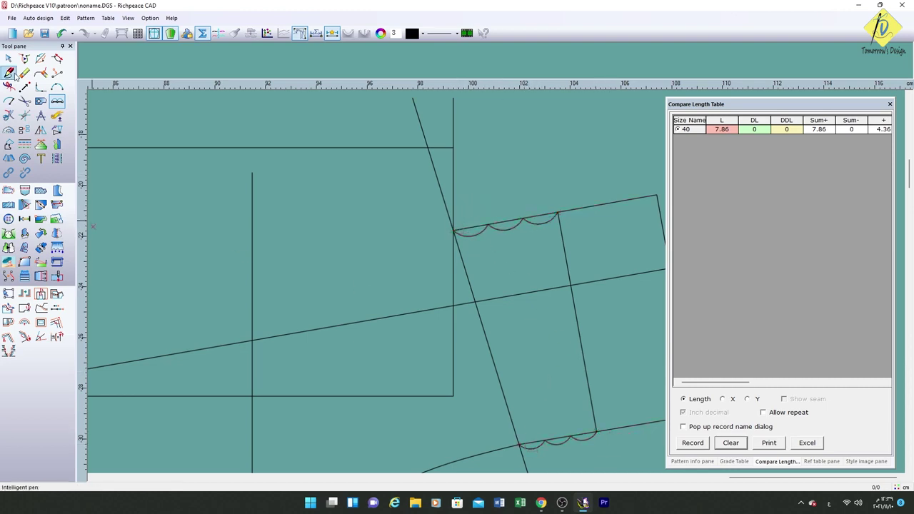
{"action": "left_click", "coordinate": [523, 218]}
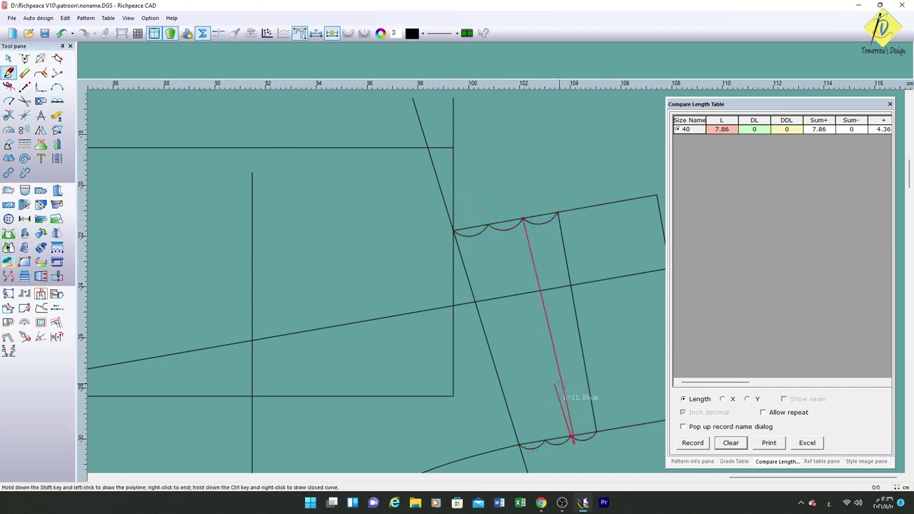
{"action": "left_click", "coordinate": [571, 436]}
{"action": "right_click", "coordinate": [571, 436]}
{"action": "left_click", "coordinate": [488, 226]}
{"action": "left_click", "coordinate": [544, 440]}
{"action": "right_click", "coordinate": [544, 441]}
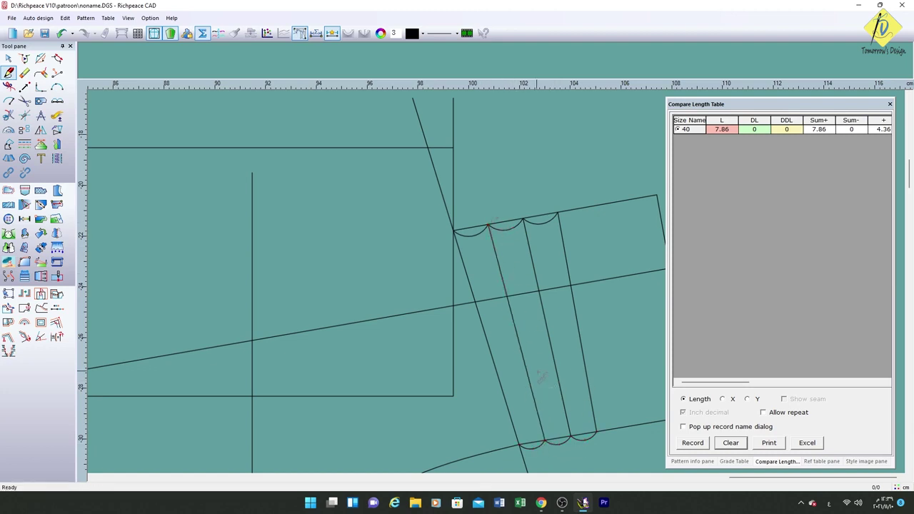
Step: Delete the upper and lower scallop guide curves
{"action": "left_click", "coordinate": [24, 72]}
{"action": "left_click", "coordinate": [503, 229]}
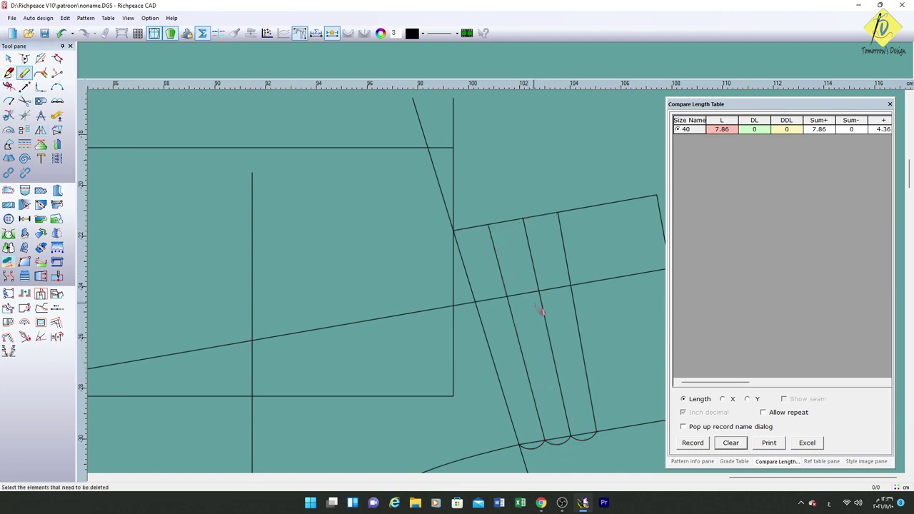
{"action": "scroll", "coordinate": [530, 455], "scroll_direction": "up", "scroll_amount": 1}
{"action": "left_click", "coordinate": [530, 455]}
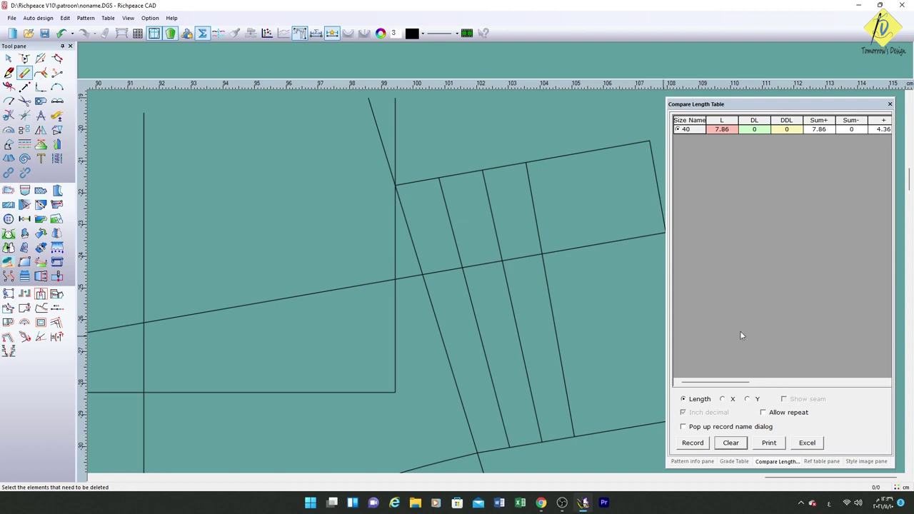
{"action": "scroll", "coordinate": [747, 315], "scroll_direction": "down", "scroll_amount": 1}
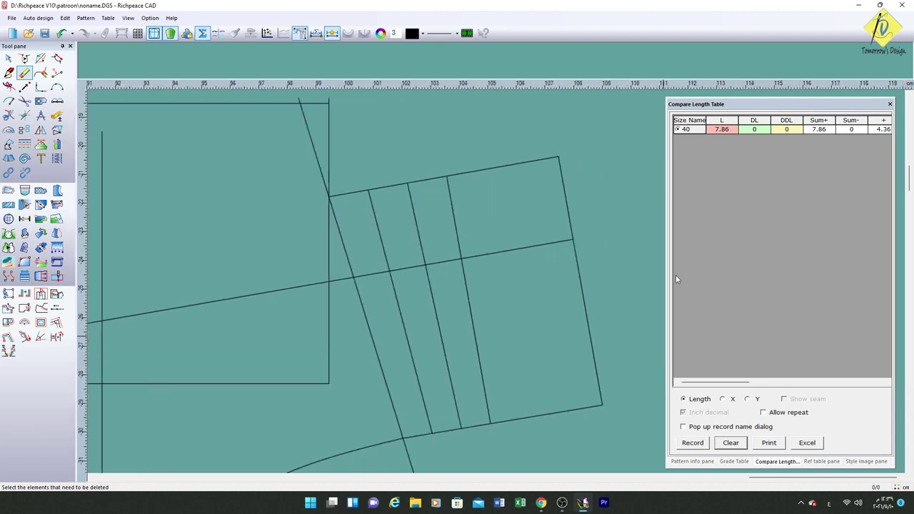
{"action": "left_click", "coordinate": [9, 158]}
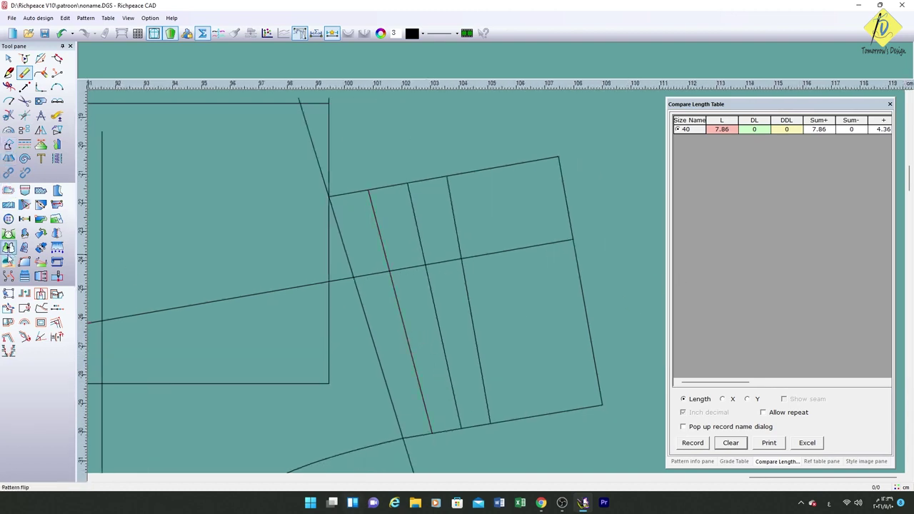
Step: Cut apart the cuff along its pleat lines, top edge fixed, bottom opening 0.5 cm at each
{"action": "scroll", "coordinate": [565, 209], "scroll_direction": "down", "scroll_amount": 2}
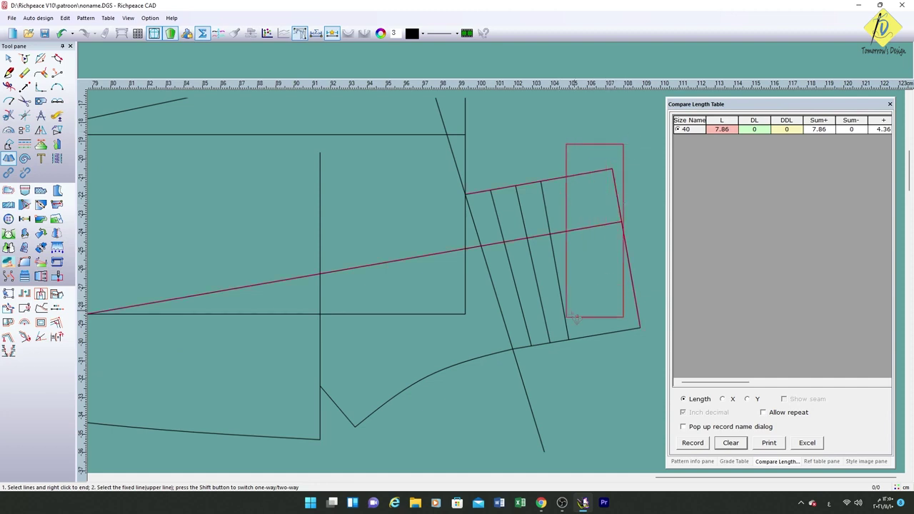
{"action": "left_click_drag", "start_coordinate": [628, 140], "coordinate": [504, 347]}
{"action": "right_click", "coordinate": [504, 347]}
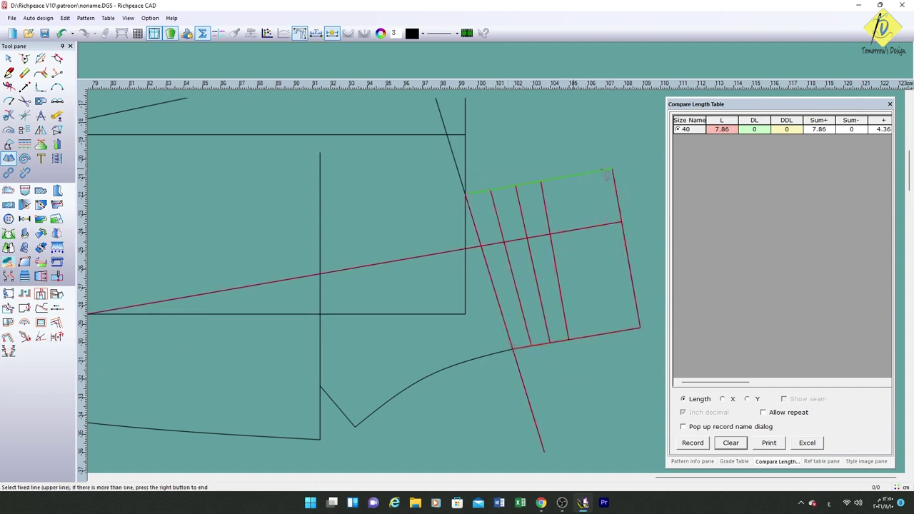
{"action": "left_click", "coordinate": [586, 174]}
{"action": "left_click", "coordinate": [601, 339]}
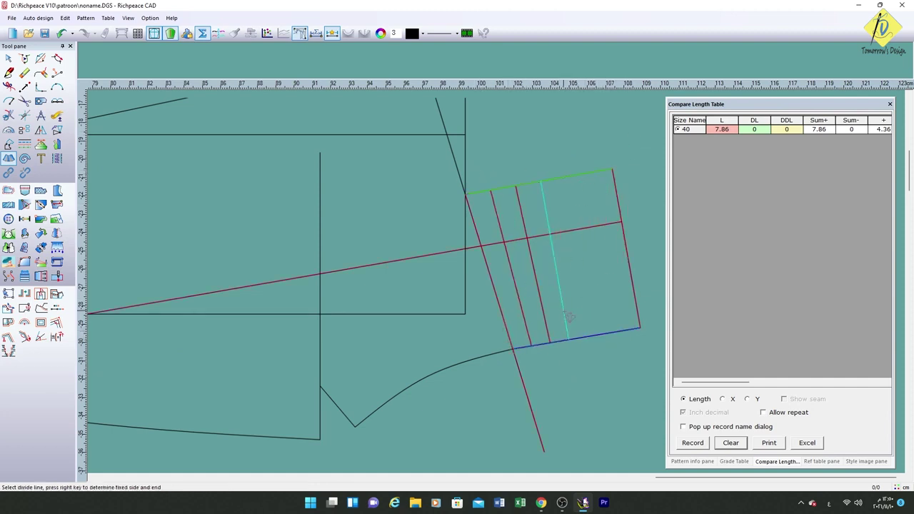
{"action": "left_click_drag", "start_coordinate": [586, 336], "coordinate": [515, 331]}
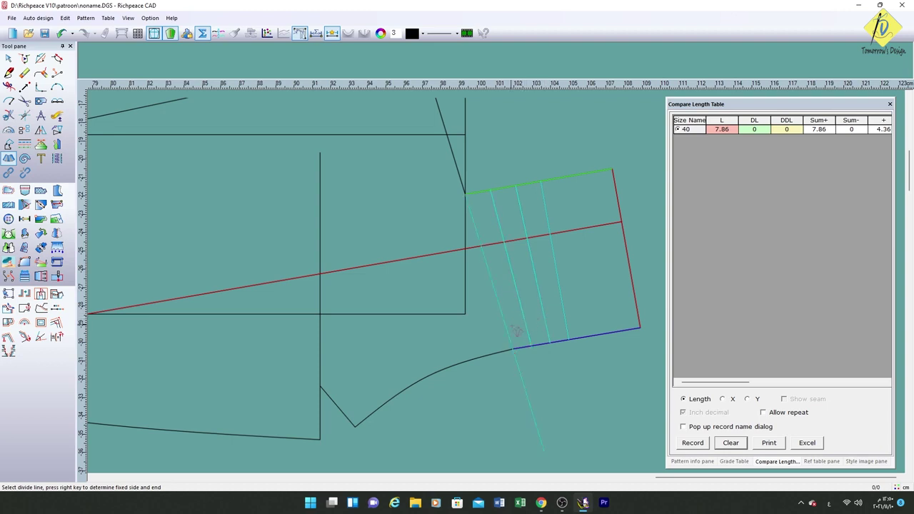
{"action": "right_click", "coordinate": [587, 388]}
{"action": "type", "text": ".5"}
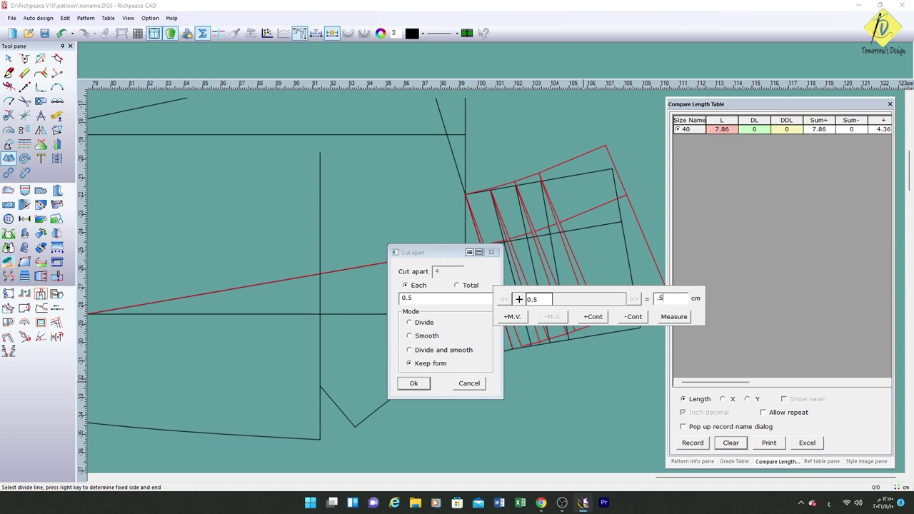
{"action": "left_click", "coordinate": [416, 386]}
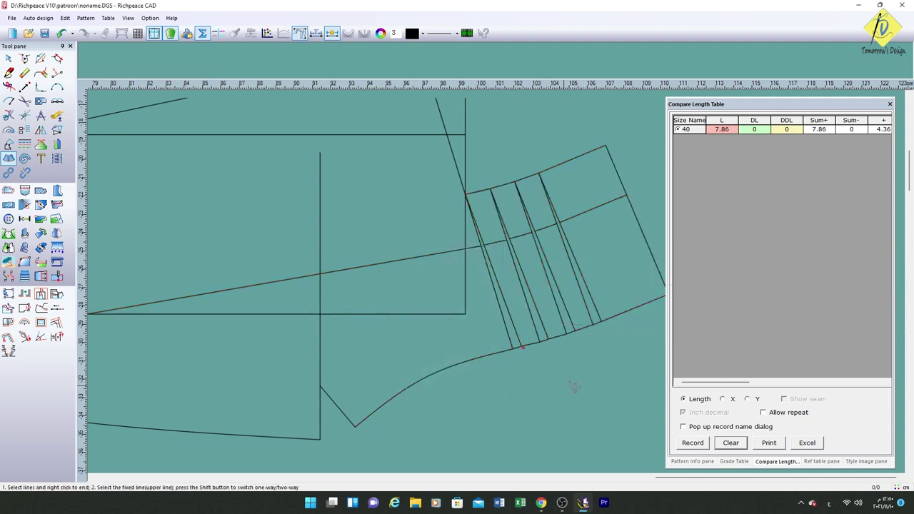
Step: Draw a line from the cuff's upper-left corner to a point 3 cm along the left vertical line
{"action": "key", "text": "Right"}
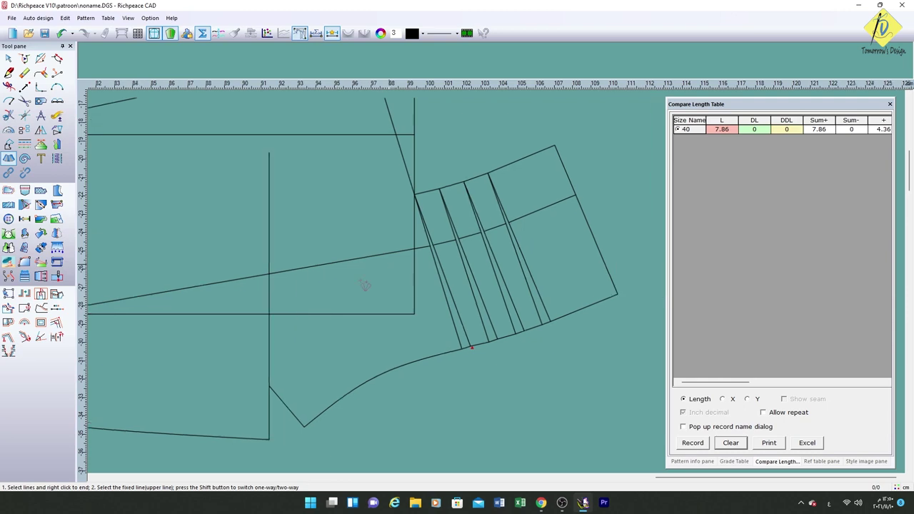
{"action": "key", "text": "f"}
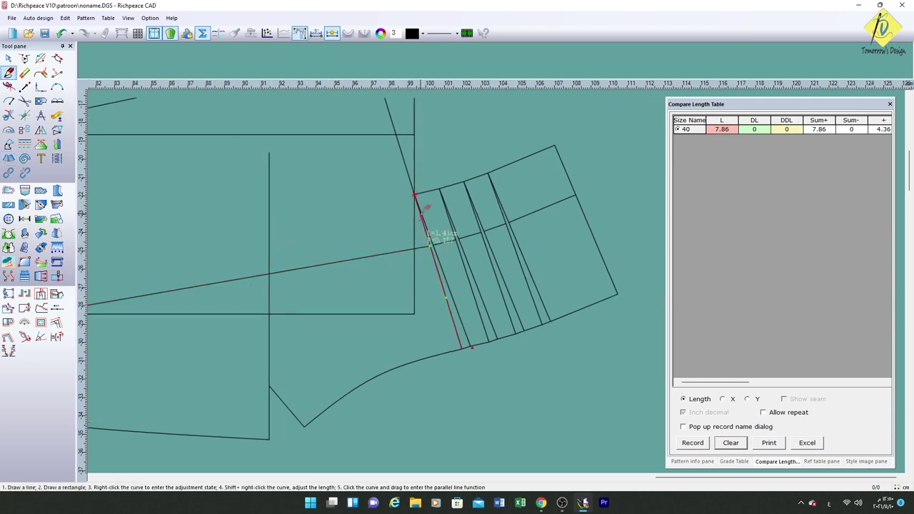
{"action": "left_click", "coordinate": [415, 193]}
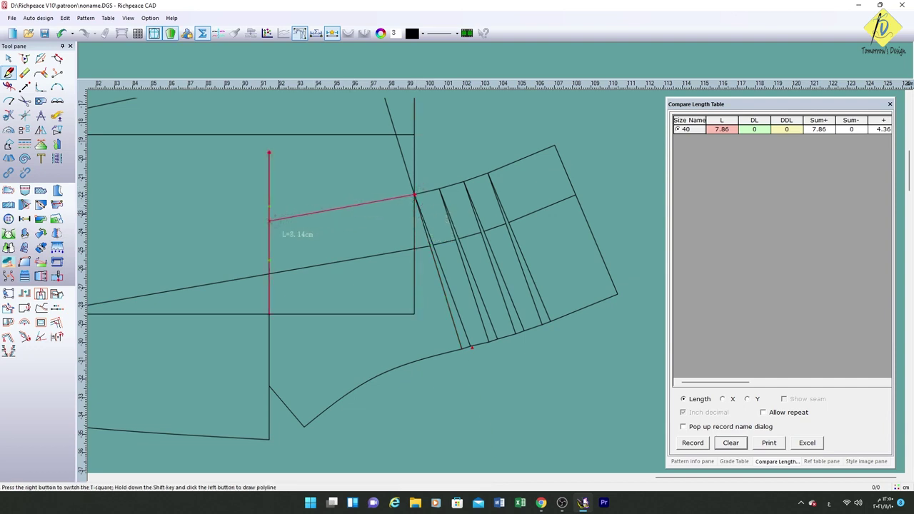
{"action": "key", "text": "w"}
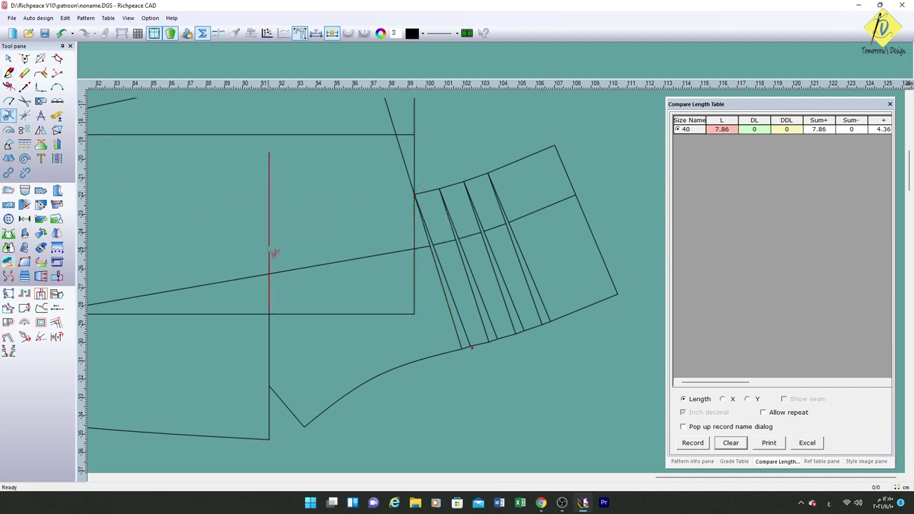
{"action": "key", "text": "f"}
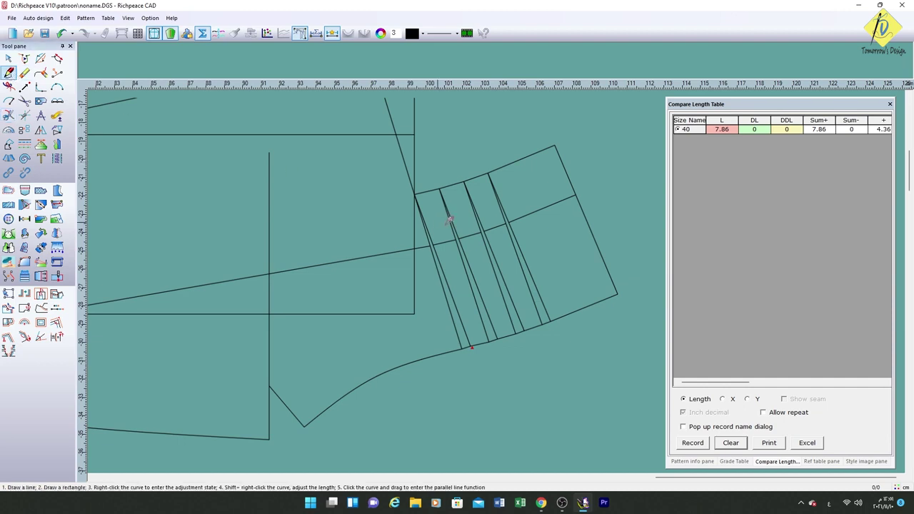
{"action": "left_click", "coordinate": [414, 194]}
{"action": "left_click", "coordinate": [270, 223]}
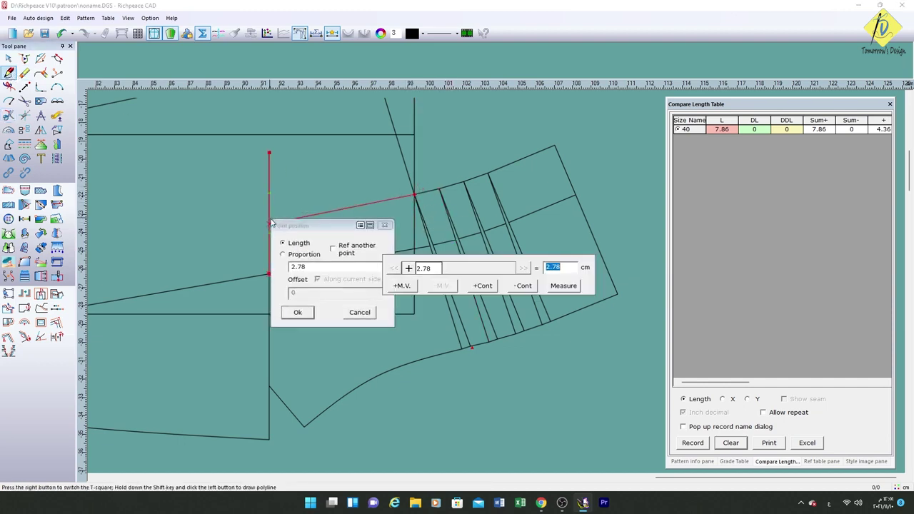
{"action": "type", "text": "3"}
{"action": "left_click", "coordinate": [298, 312]}
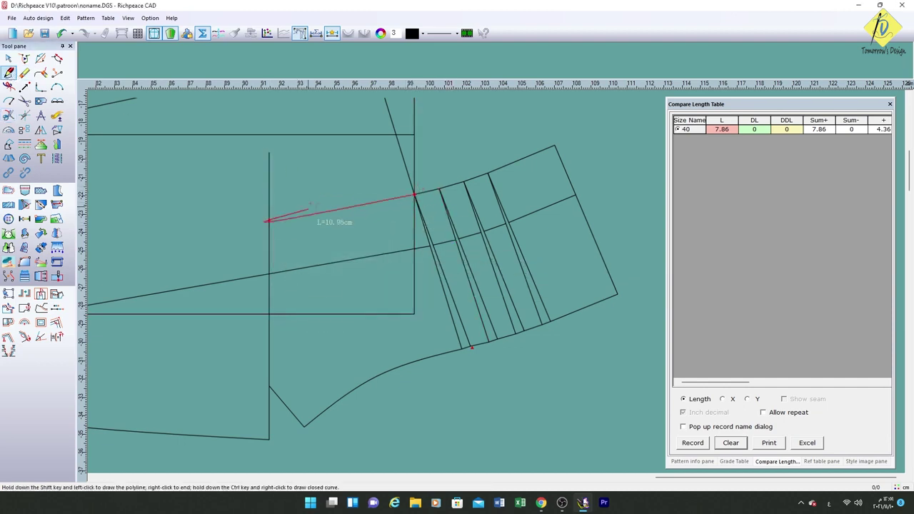
{"action": "right_click", "coordinate": [326, 188]}
Step: Abandon an unfinished line along the lower horizontal and scroll the view down
{"action": "left_click", "coordinate": [414, 313]}
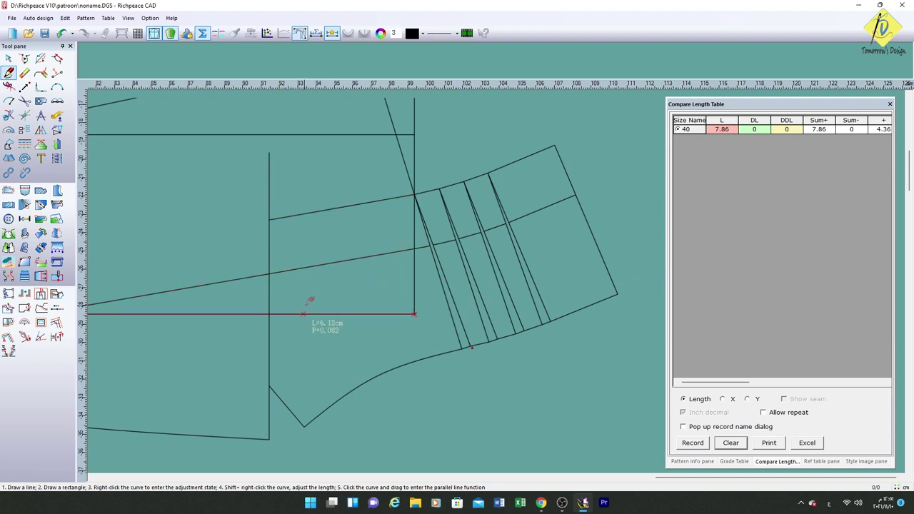
{"action": "right_click", "coordinate": [318, 298]}
{"action": "scroll", "coordinate": [360, 243], "scroll_direction": "down", "scroll_amount": 2}
{"action": "scroll", "coordinate": [353, 200], "scroll_direction": "down", "scroll_amount": 2}
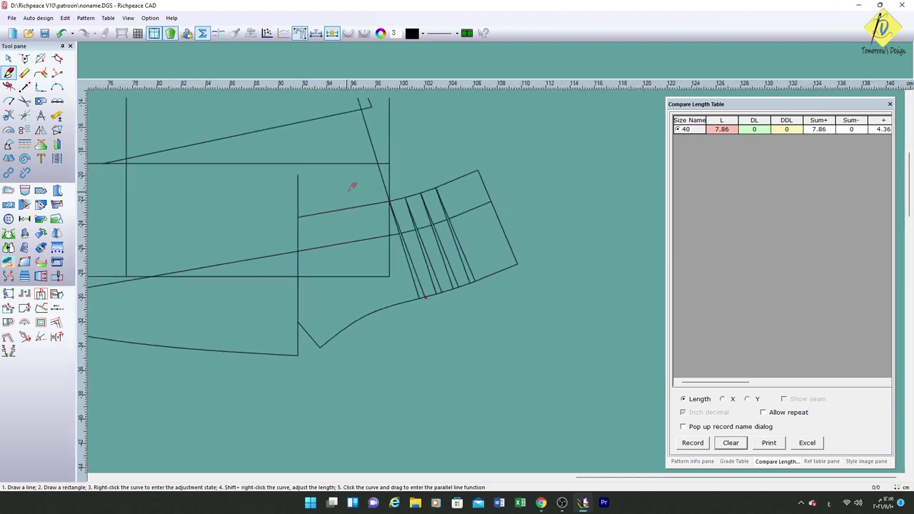
{"action": "scroll", "coordinate": [304, 196], "scroll_direction": "down", "scroll_amount": 1}
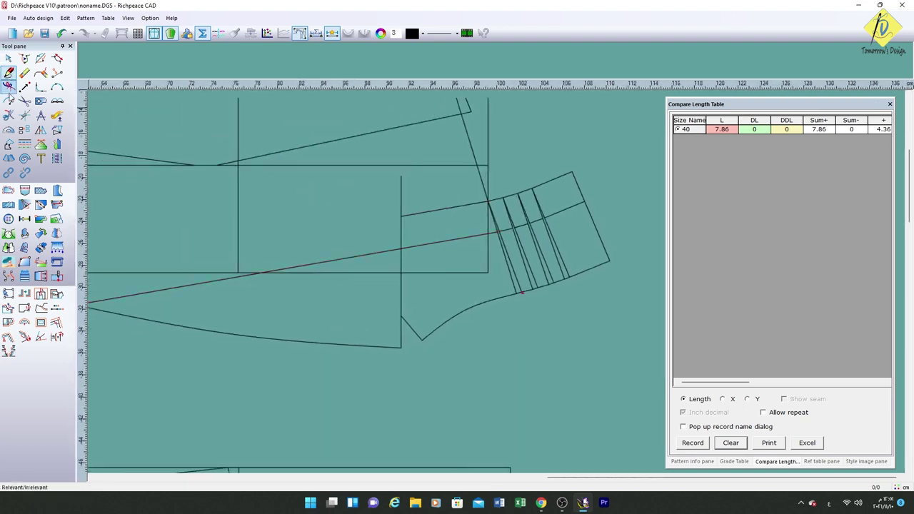